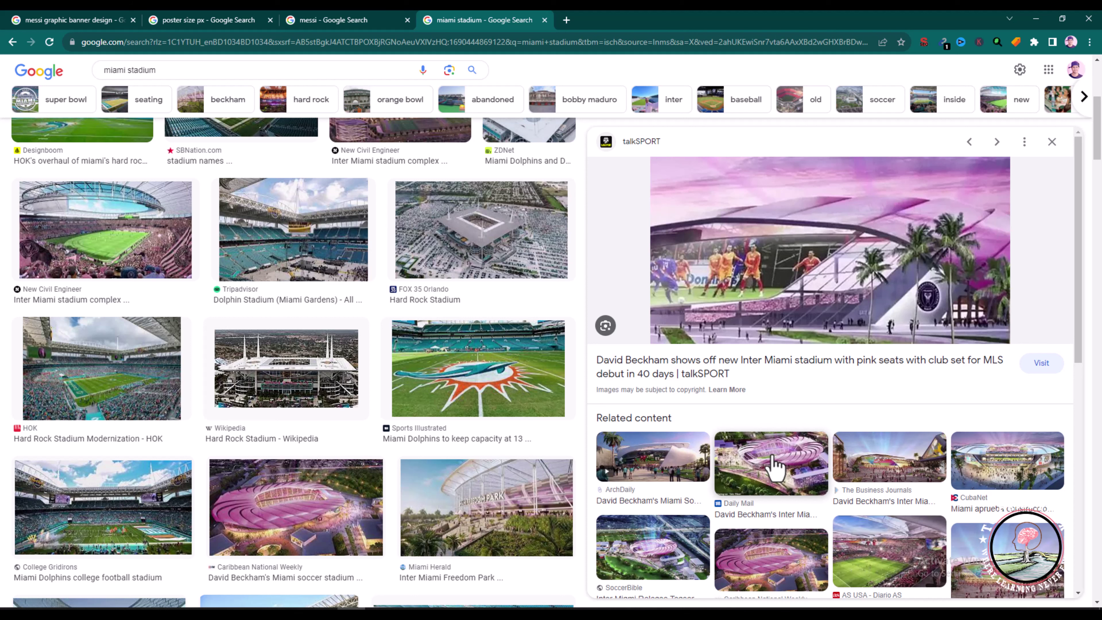
Search for "pink sky" in a new browser tab and show its image results
scroll(774, 466, down, 4)
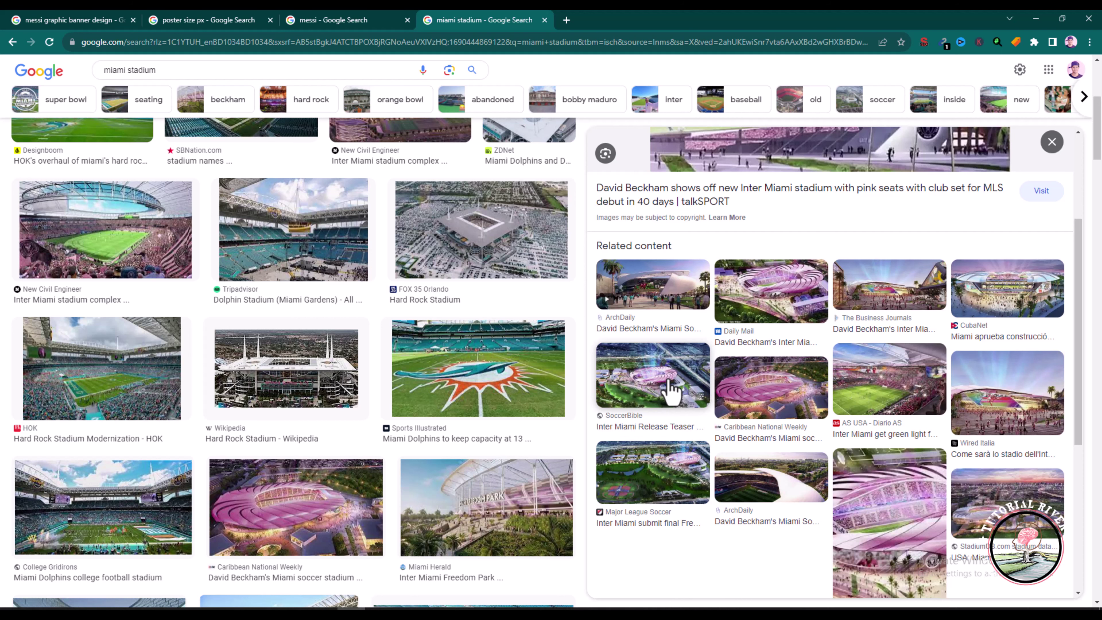
click(566, 20)
text(o)
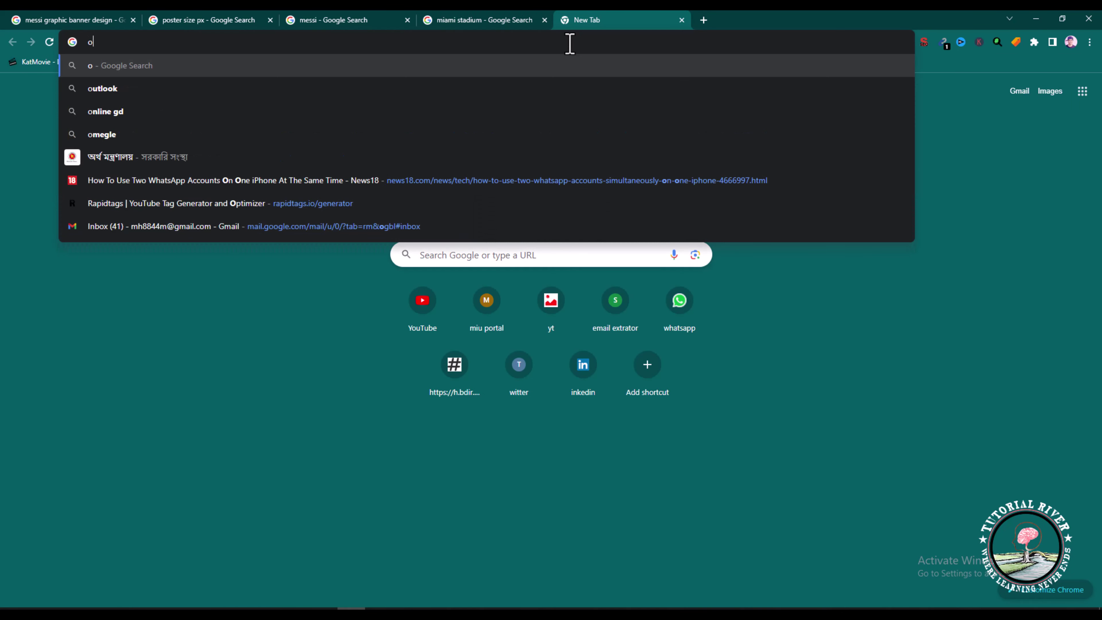
key(BackSpace)
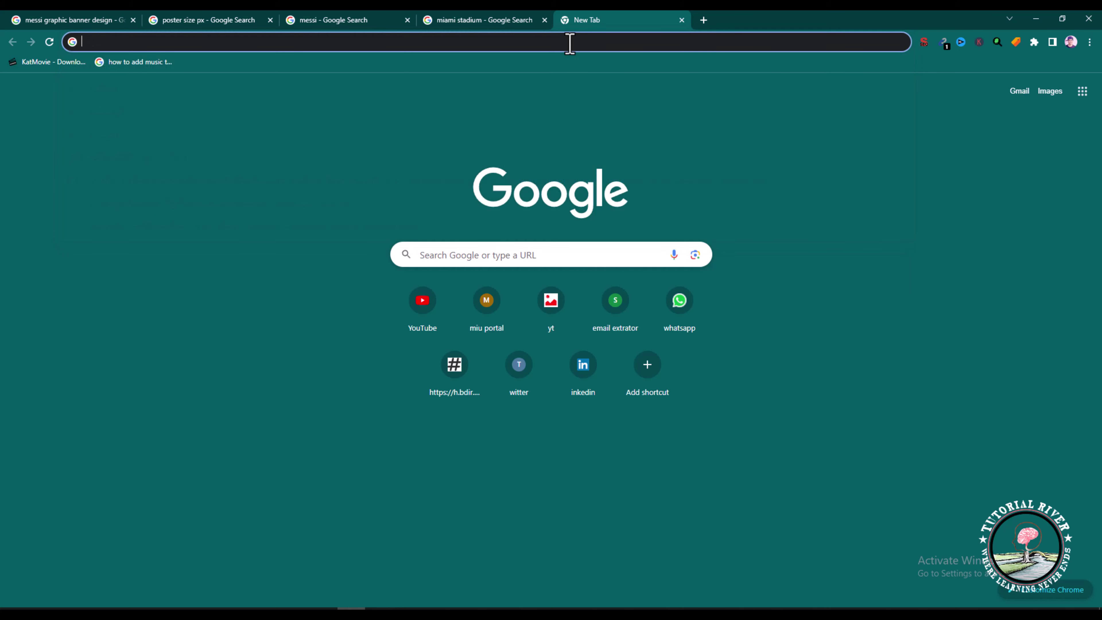
text(pink sk)
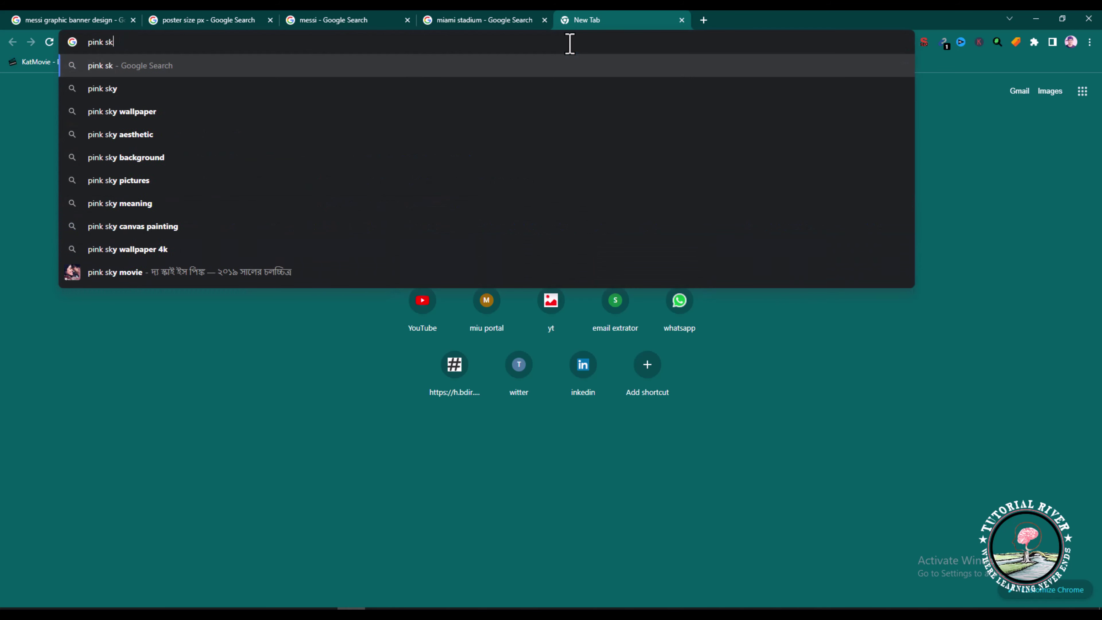
text(y)
key(Return)
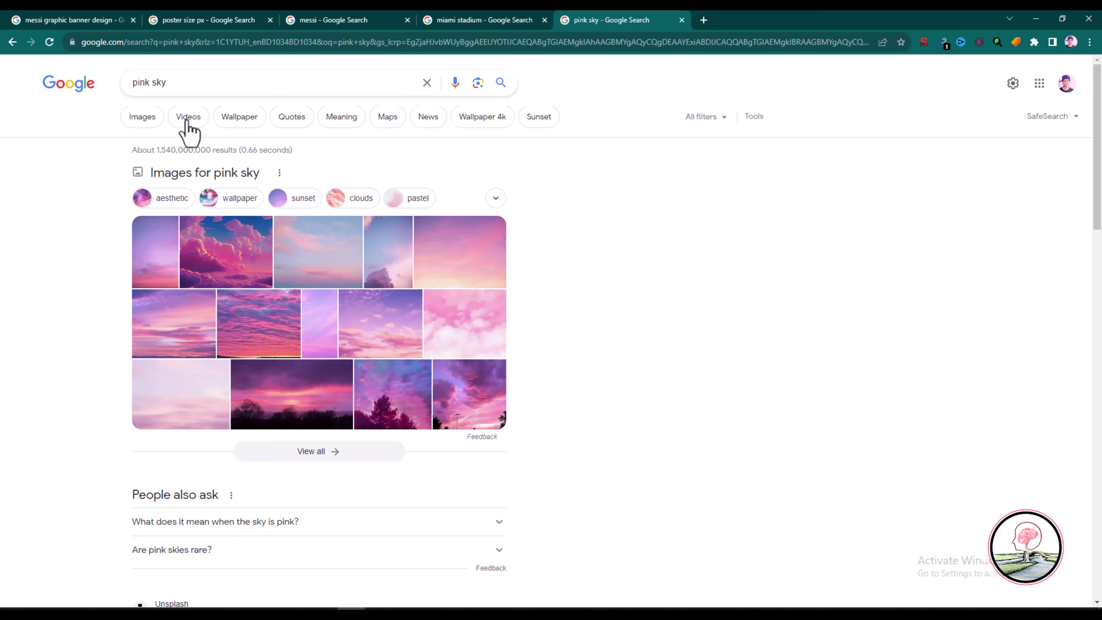
click(145, 121)
Return to the Miami stadium image results and close the talkSPORT stadium preview
click(499, 20)
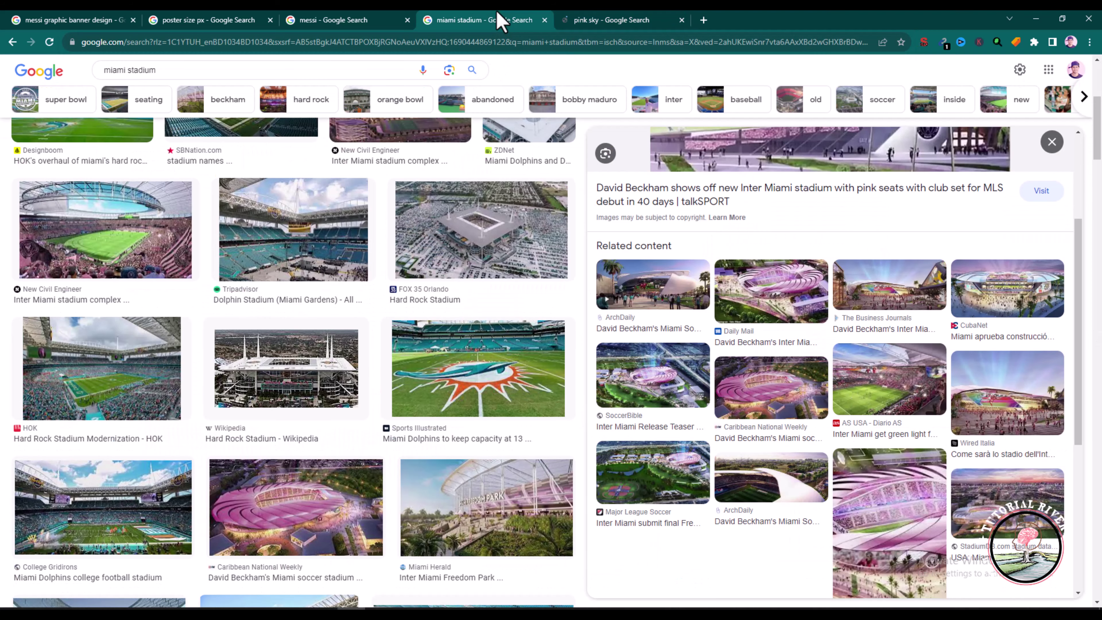
scroll(480, 304, up, 5)
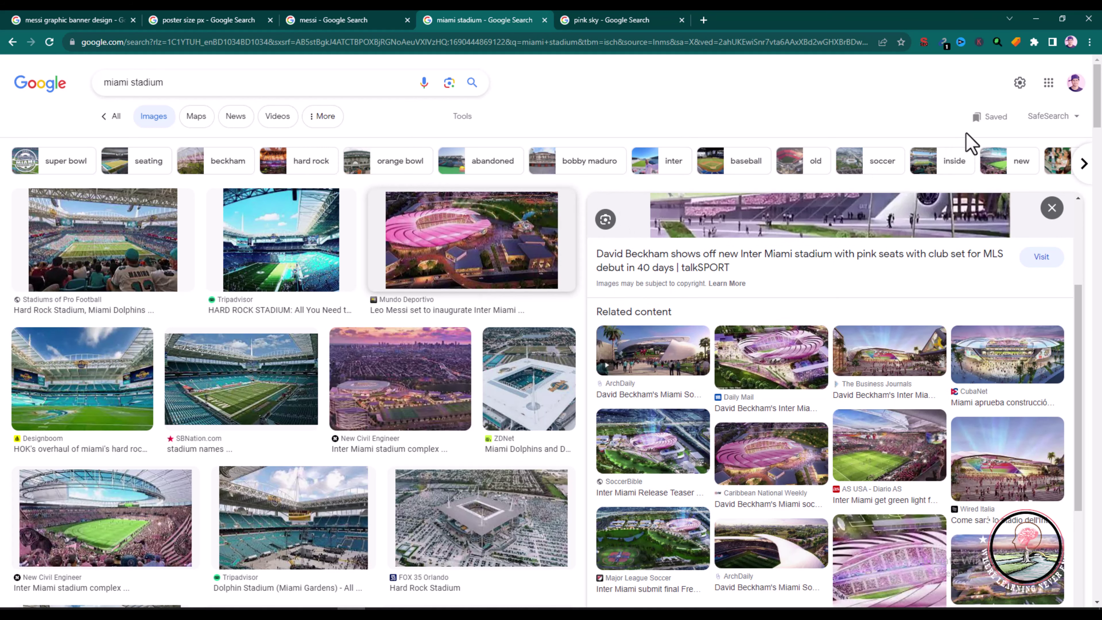
scroll(1001, 273, up, 4)
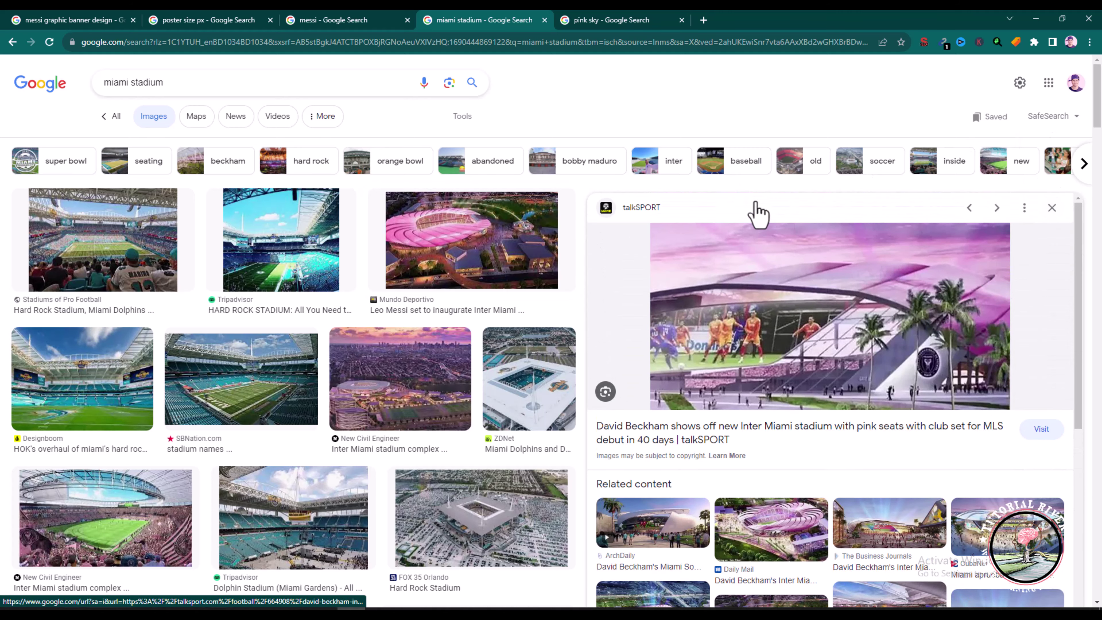
click(1052, 208)
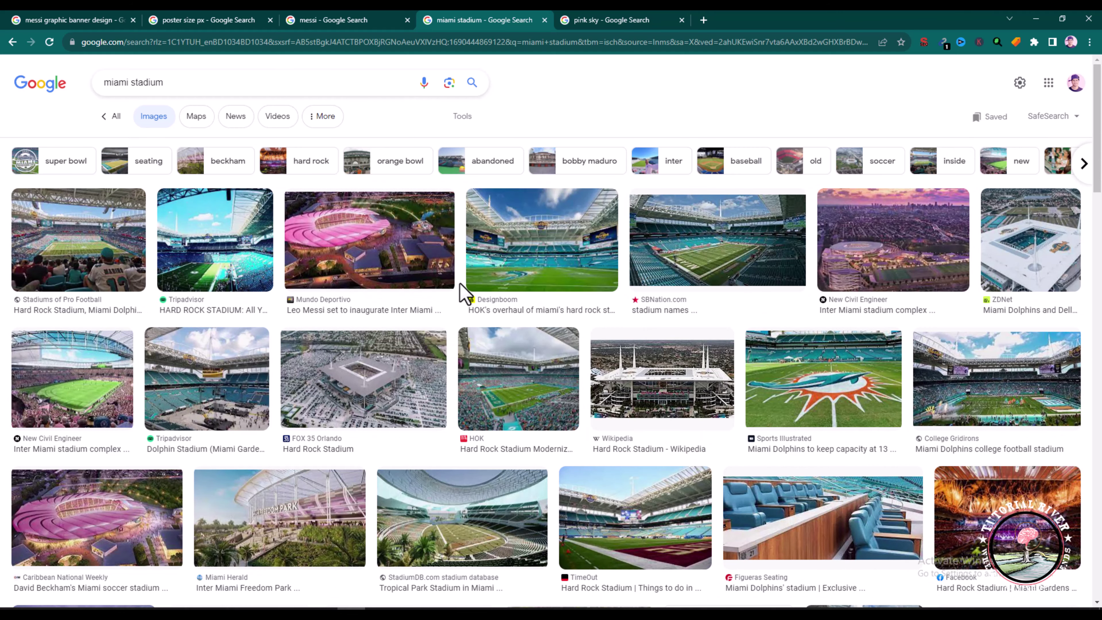
Examine the Mundo Deportivo picture of the pink Inter Miami stadium and its related images, then close the preview
scroll(463, 300, down, 4)
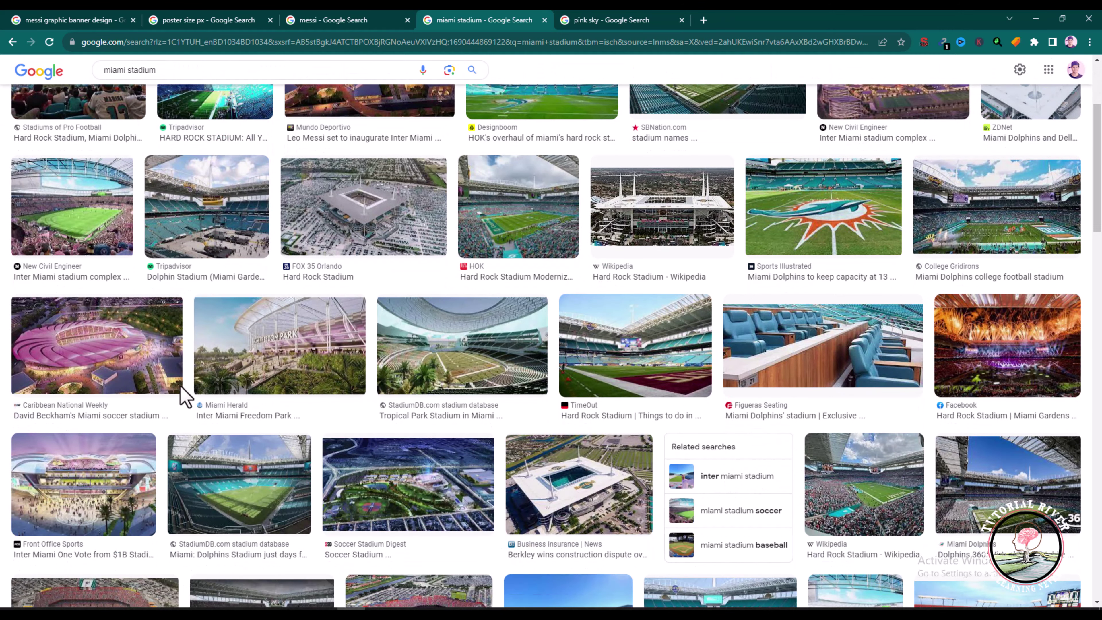
scroll(195, 393, up, 4)
click(417, 248)
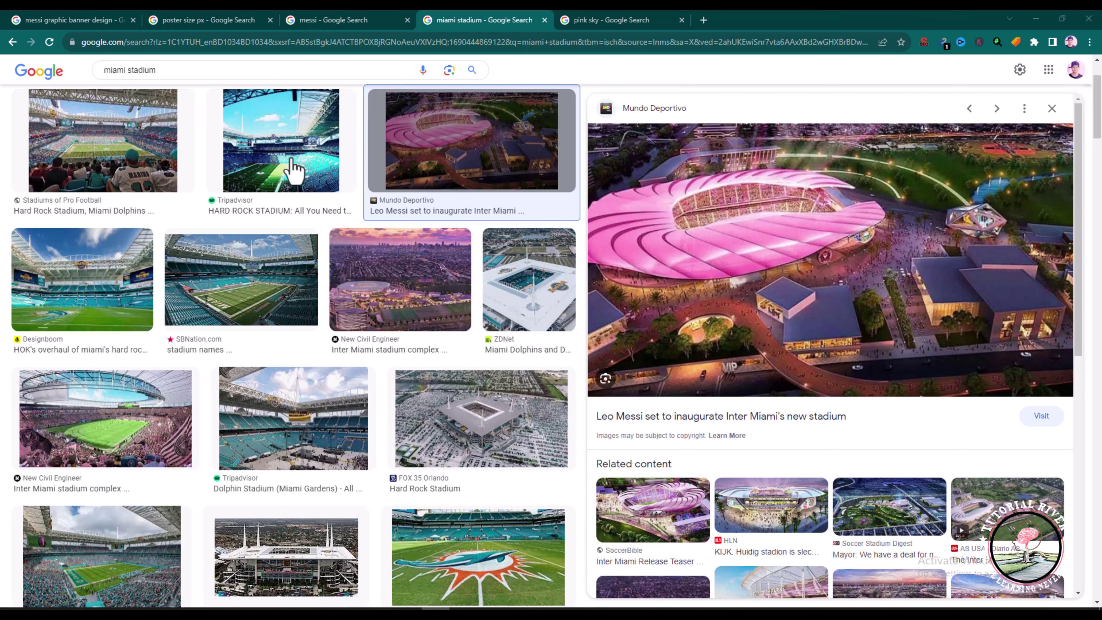
scroll(524, 445, down, 4)
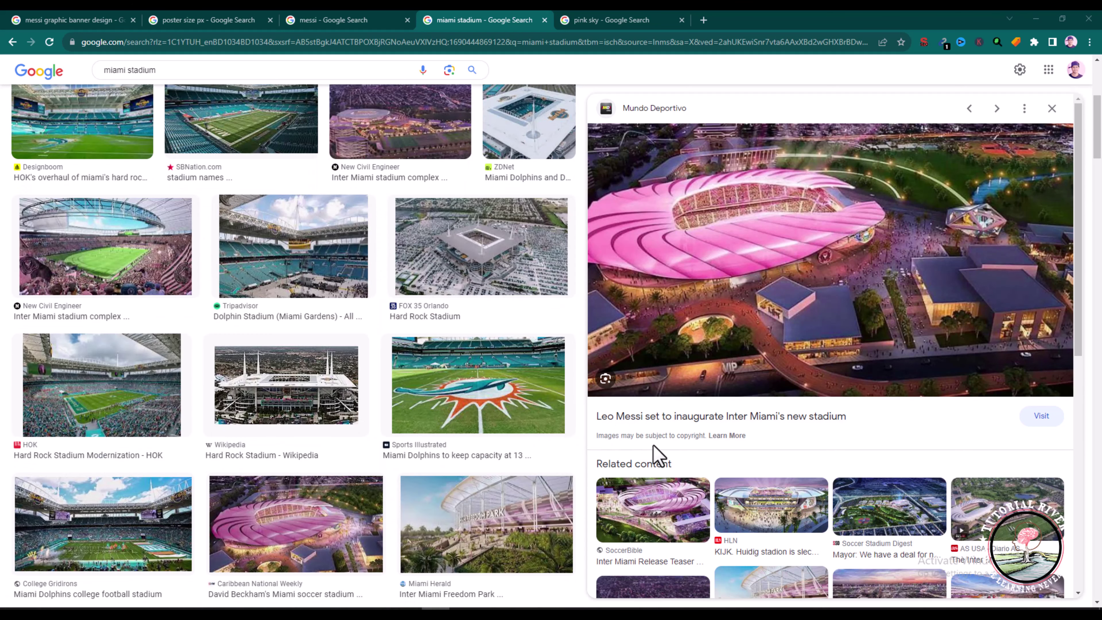
scroll(657, 453, down, 8)
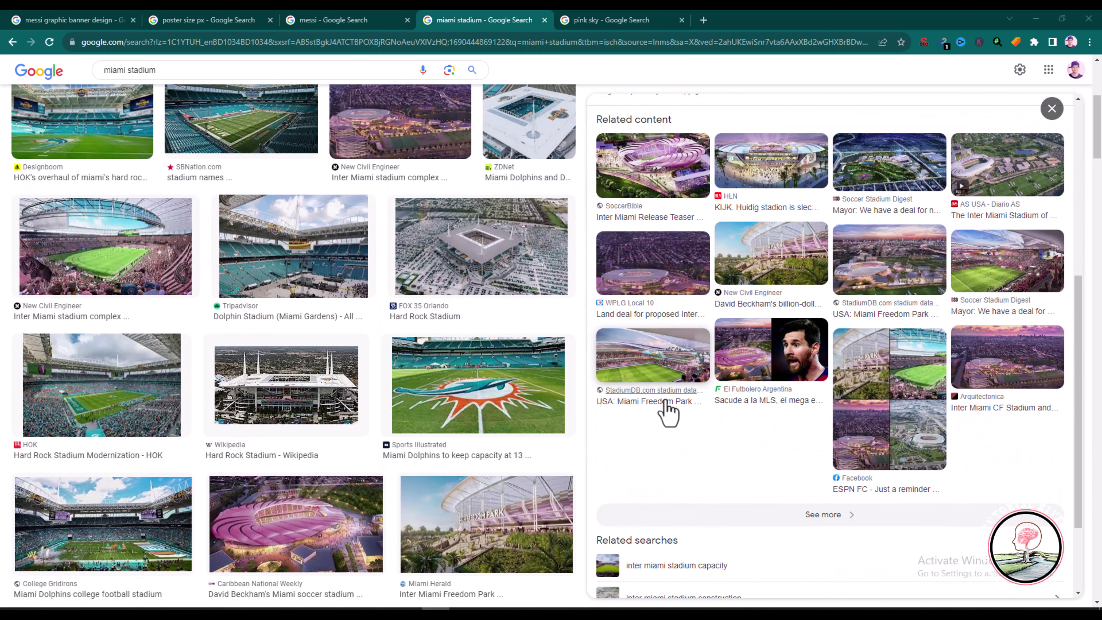
click(1051, 112)
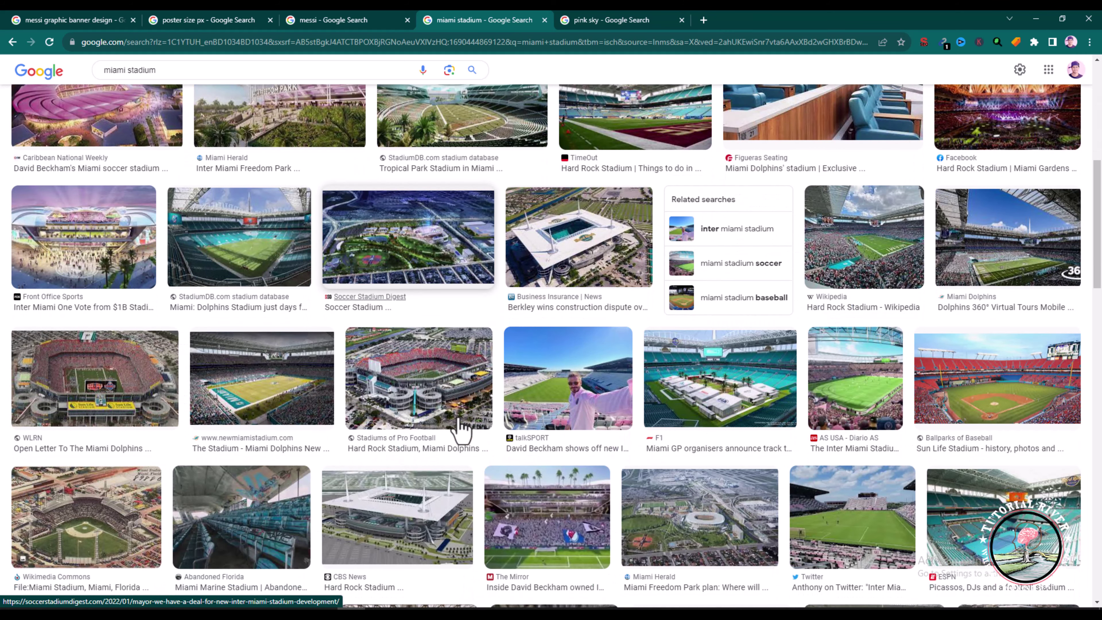
Look further down the Miami stadium results and examine the Atlas Obscura picture of Miami Marine Stadium with its related images
scroll(461, 428, down, 1)
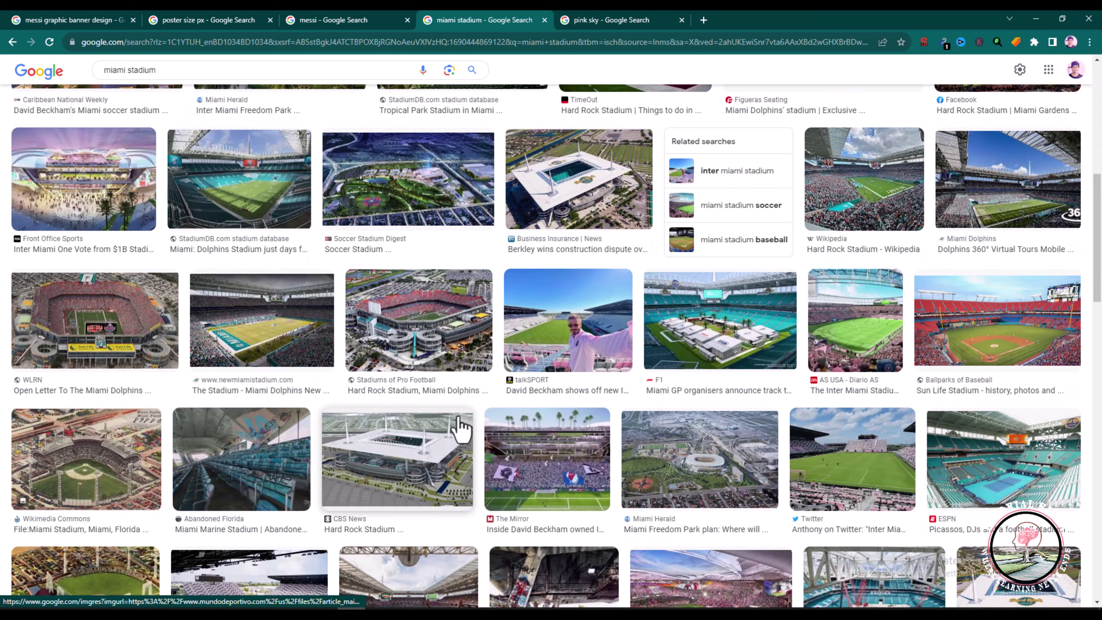
scroll(461, 428, down, 2)
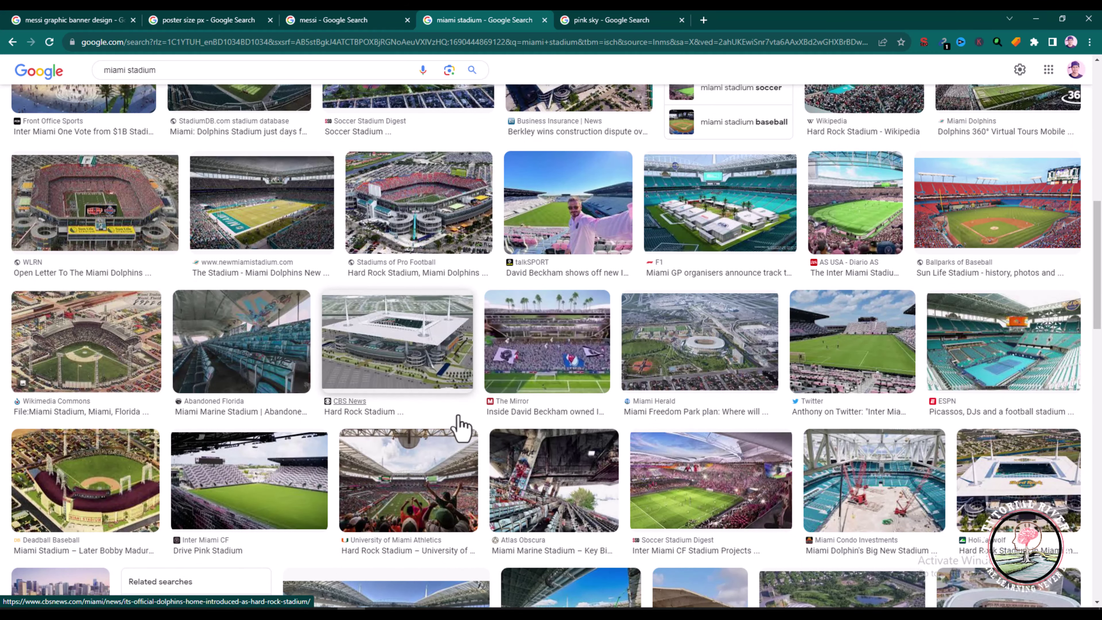
scroll(462, 427, down, 2)
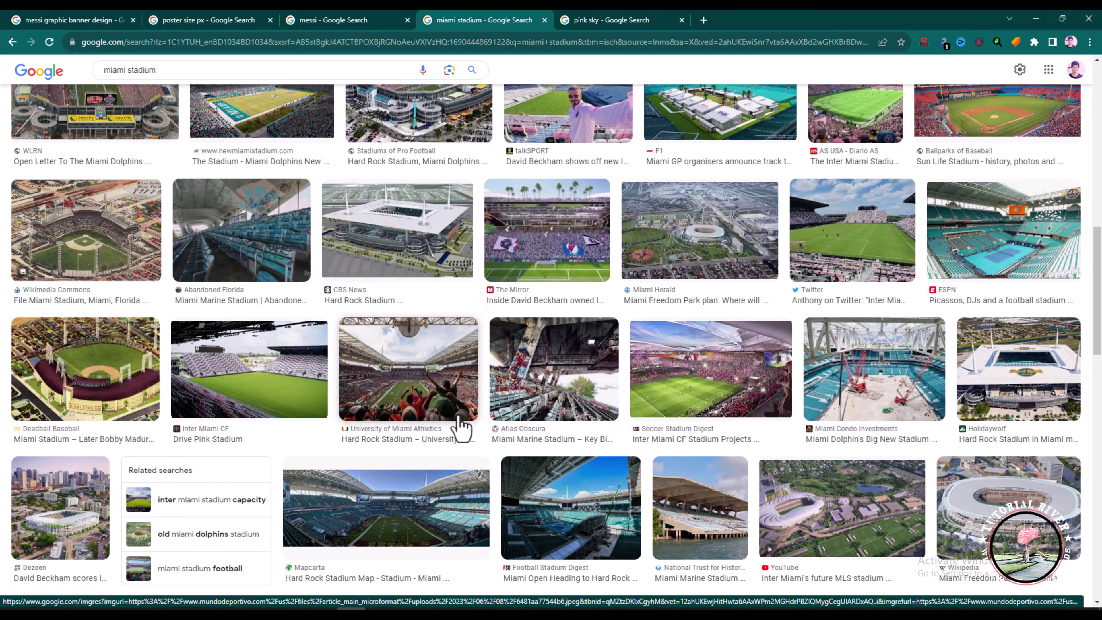
click(559, 408)
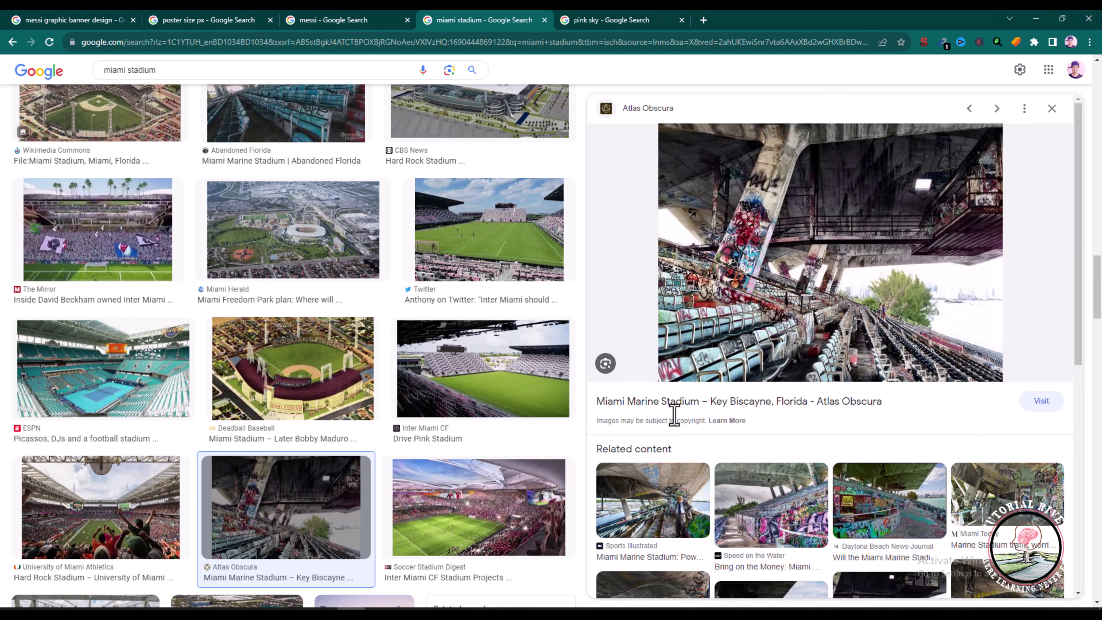
scroll(673, 419, down, 3)
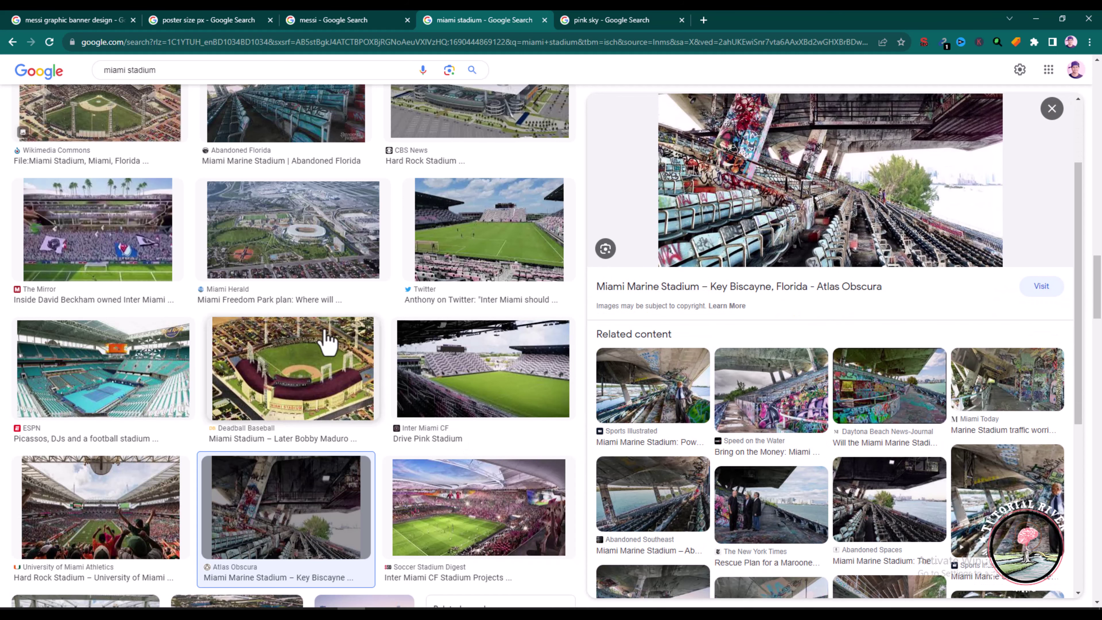
Open the University of Miami Athletics photo of Hard Rock Stadium and copy the full image
click(141, 532)
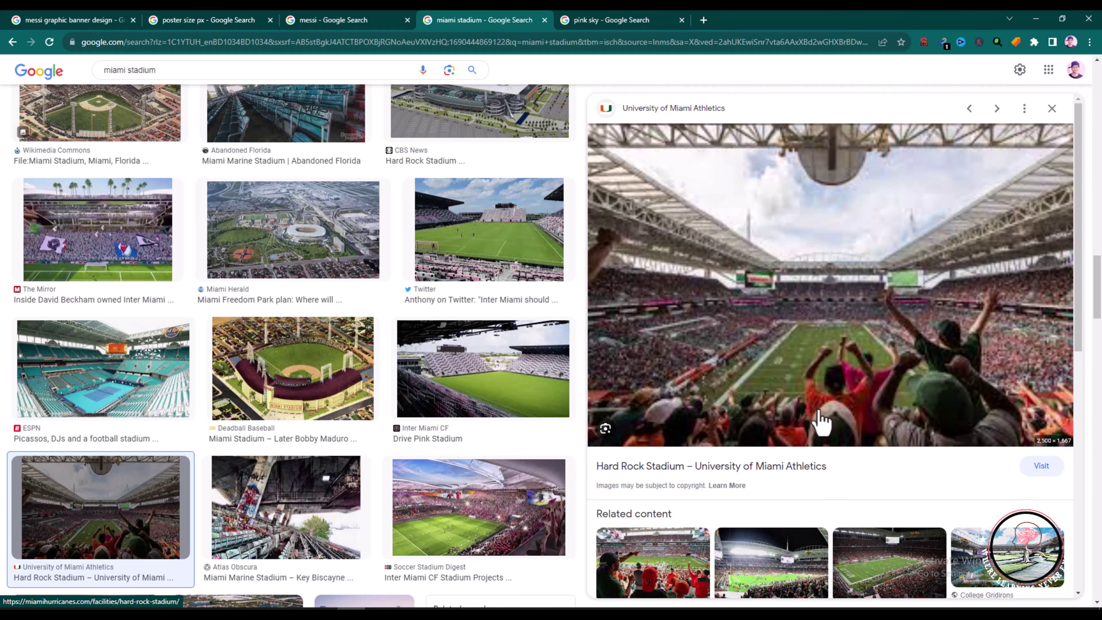
right_click(809, 303)
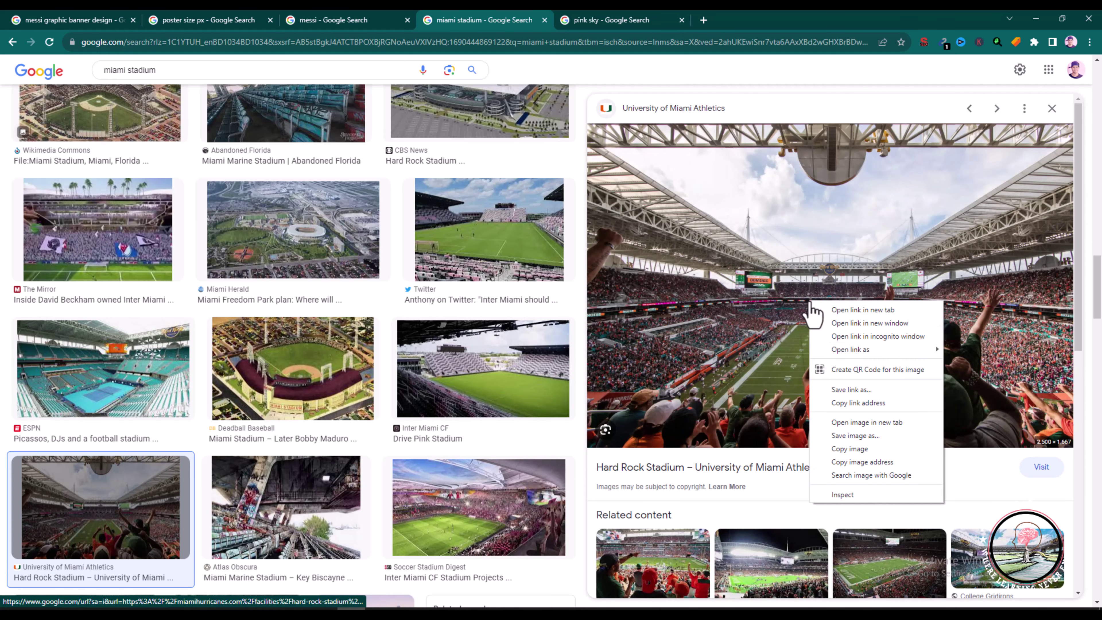
click(840, 449)
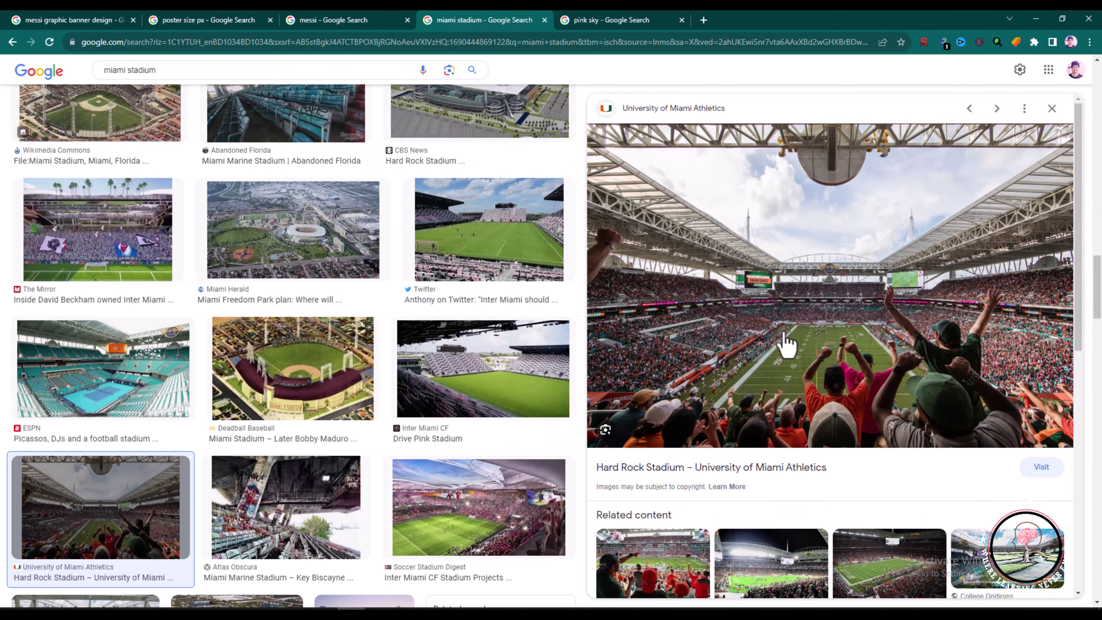
right_click(789, 299)
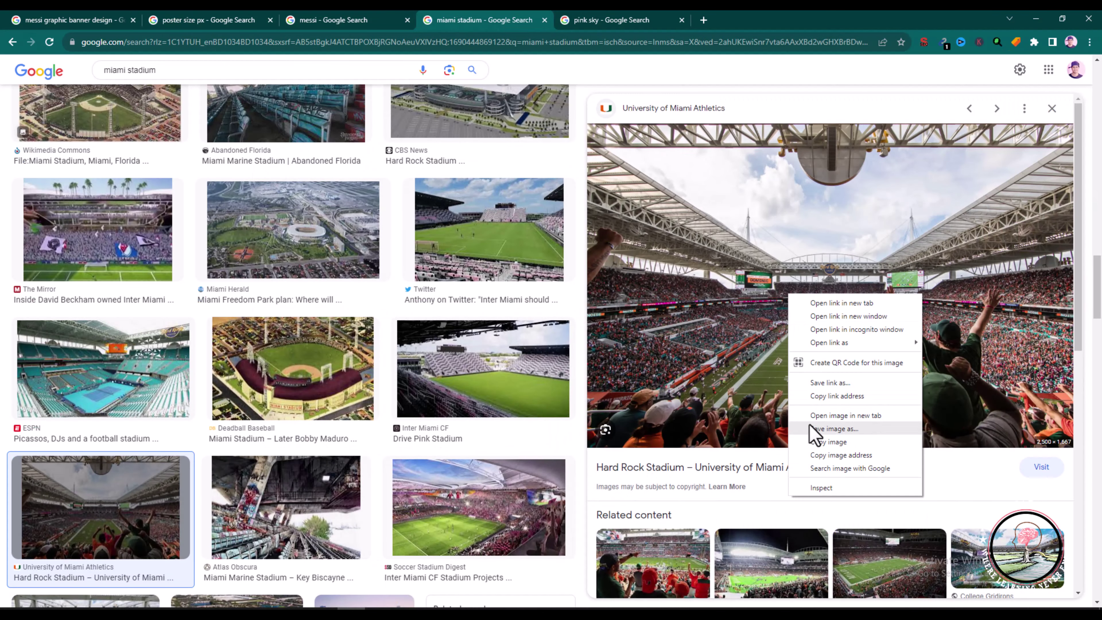
click(828, 441)
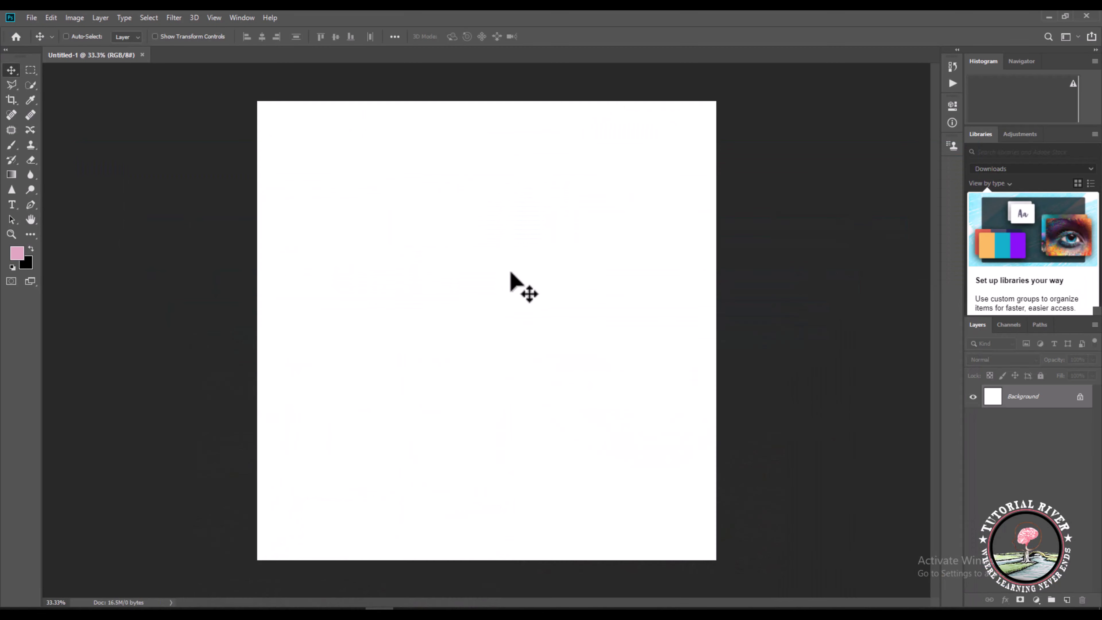
Paste the stadium photo into the blank Photoshop document and scale it to about 145.66%, positioned so it fills the square canvas
key(ctrl+v)
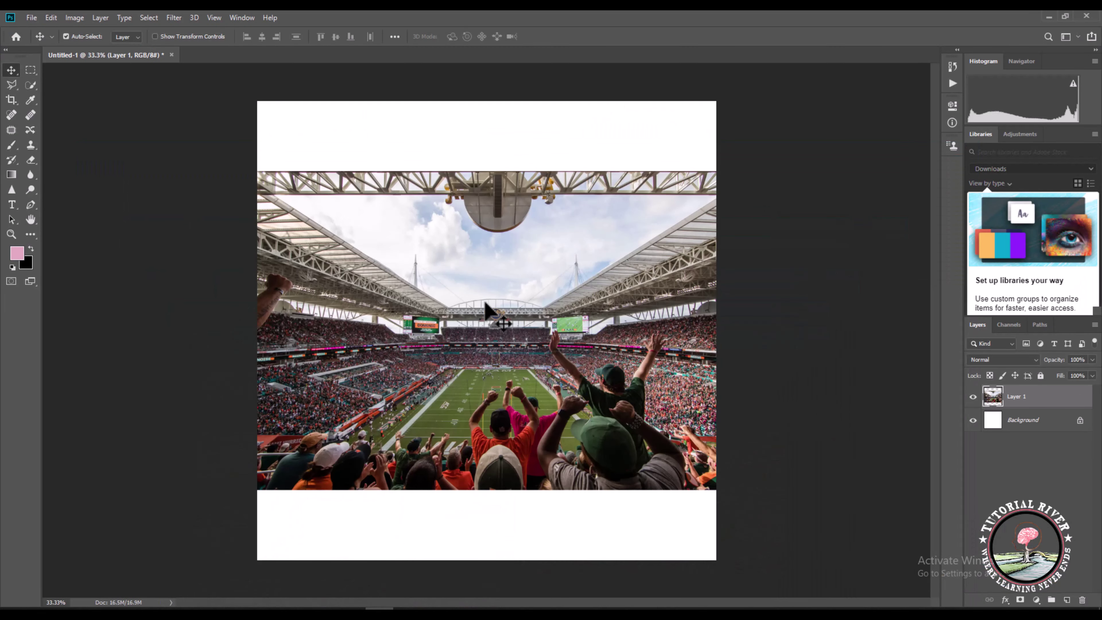
key(ctrl+t)
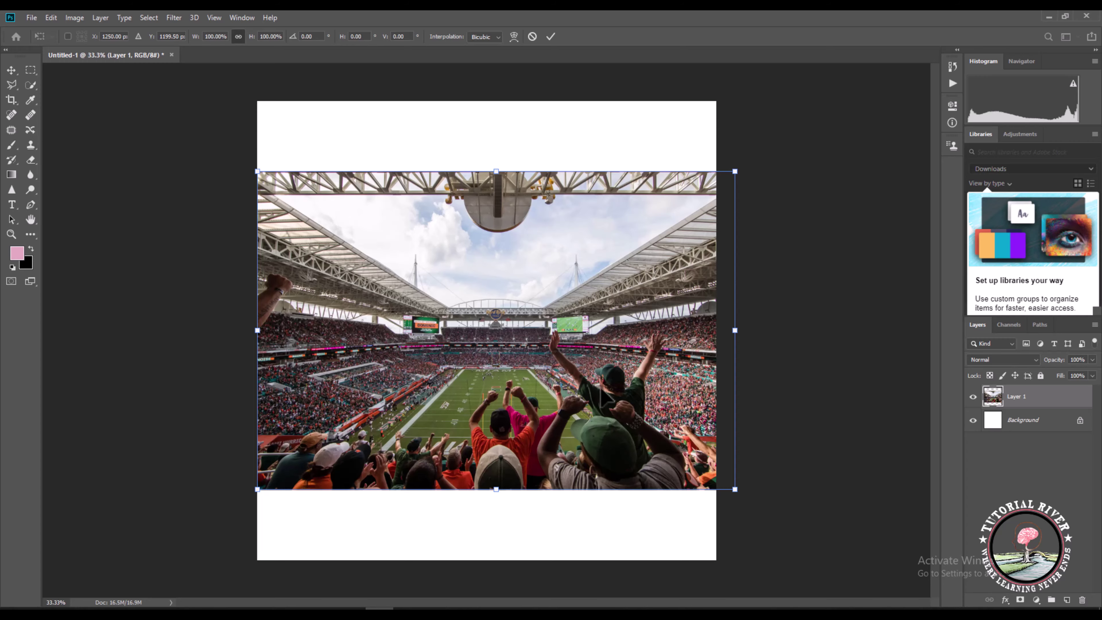
drag(736, 486, 842, 561)
drag(261, 172, 146, 98)
drag(312, 225, 380, 226)
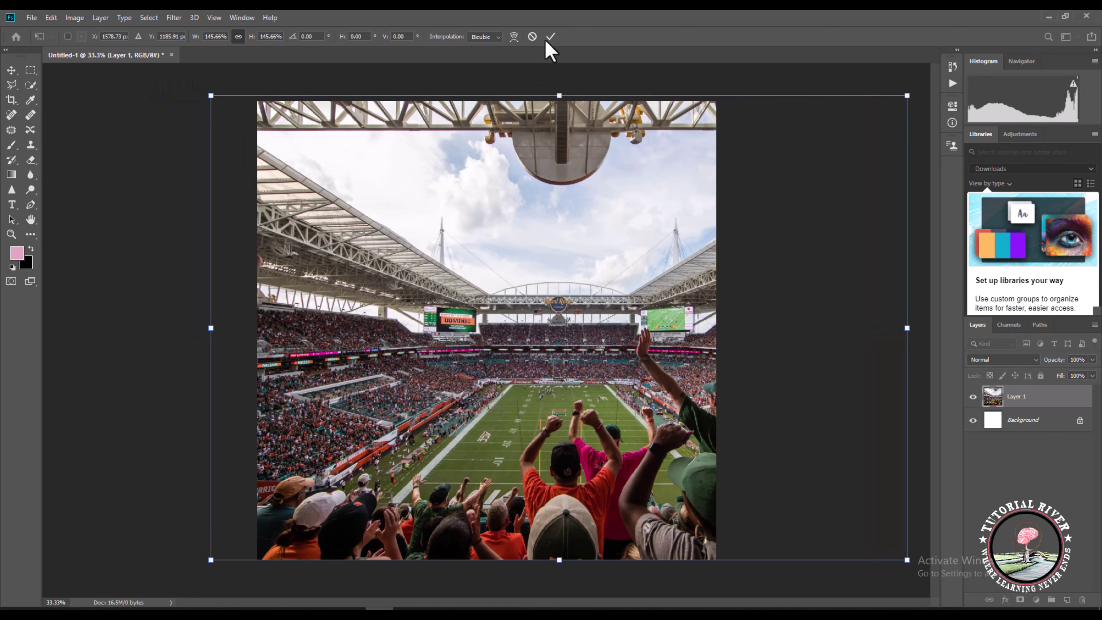
click(550, 36)
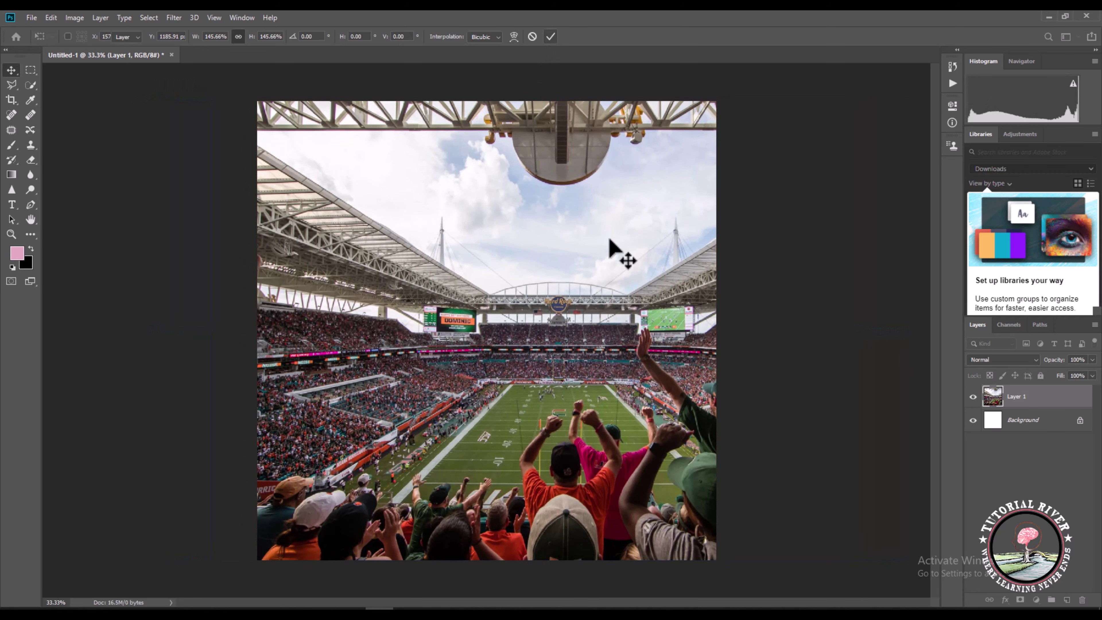
Apply a Gaussian Blur with a radius of 3.9 pixels to the stadium photo layer
click(174, 19)
mouse_move(182, 148)
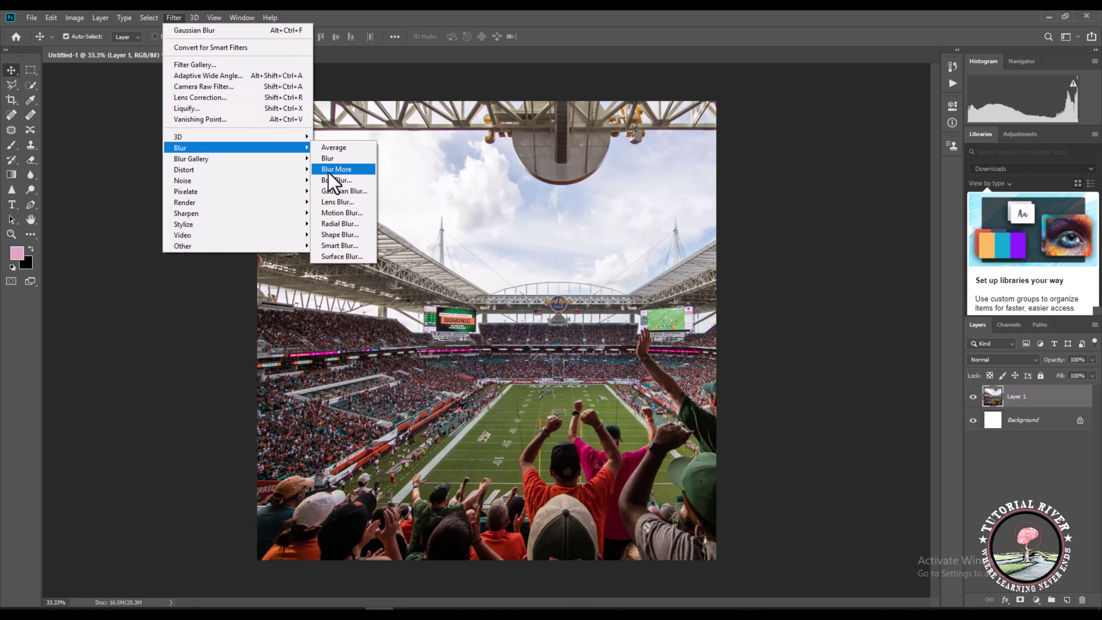
click(344, 191)
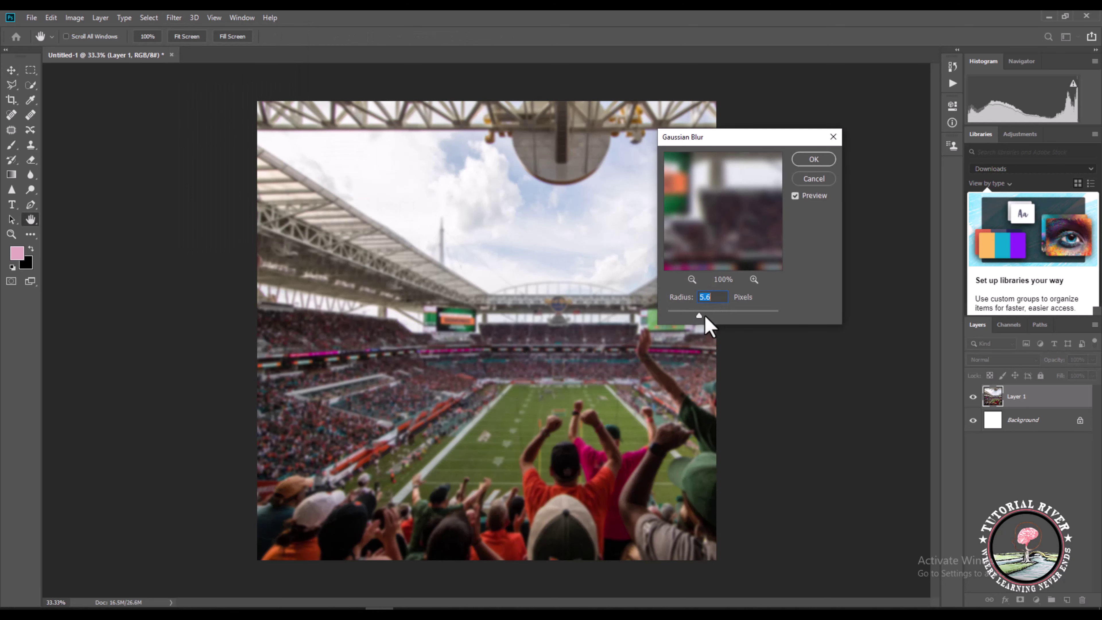
drag(699, 317, 691, 317)
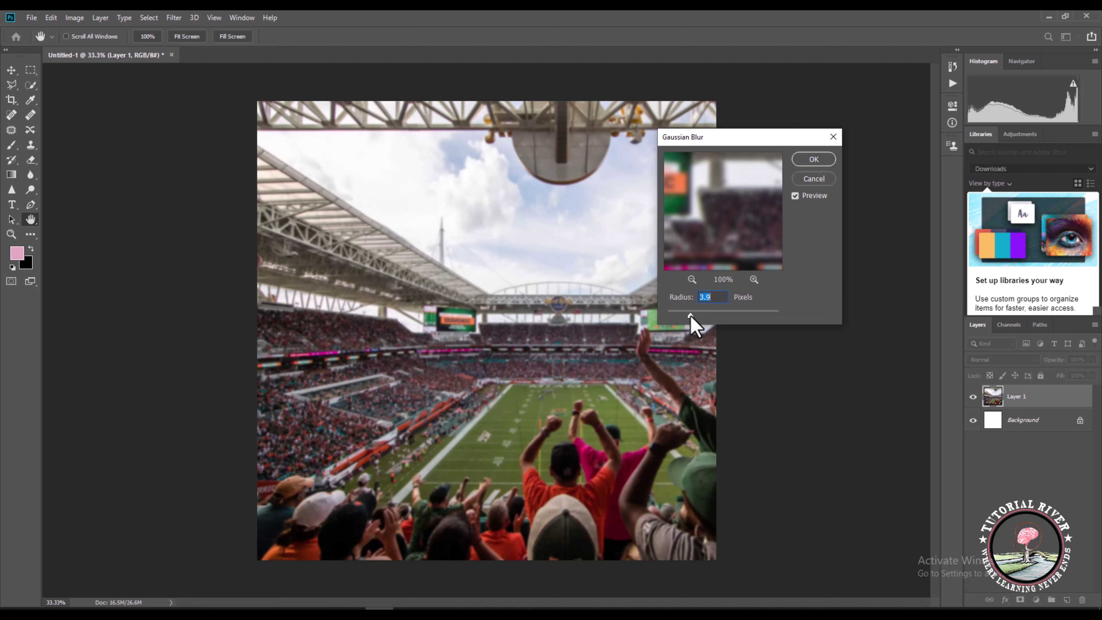
click(813, 159)
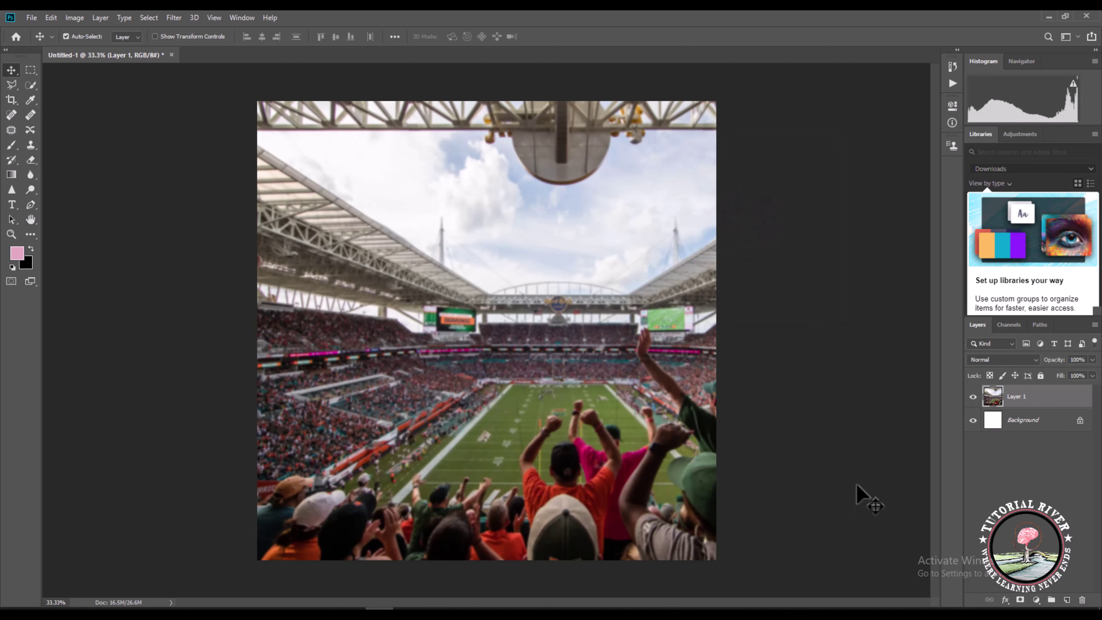
Merge the visible layers into the background and switch to the pink sky image results in Chrome
click(1054, 420)
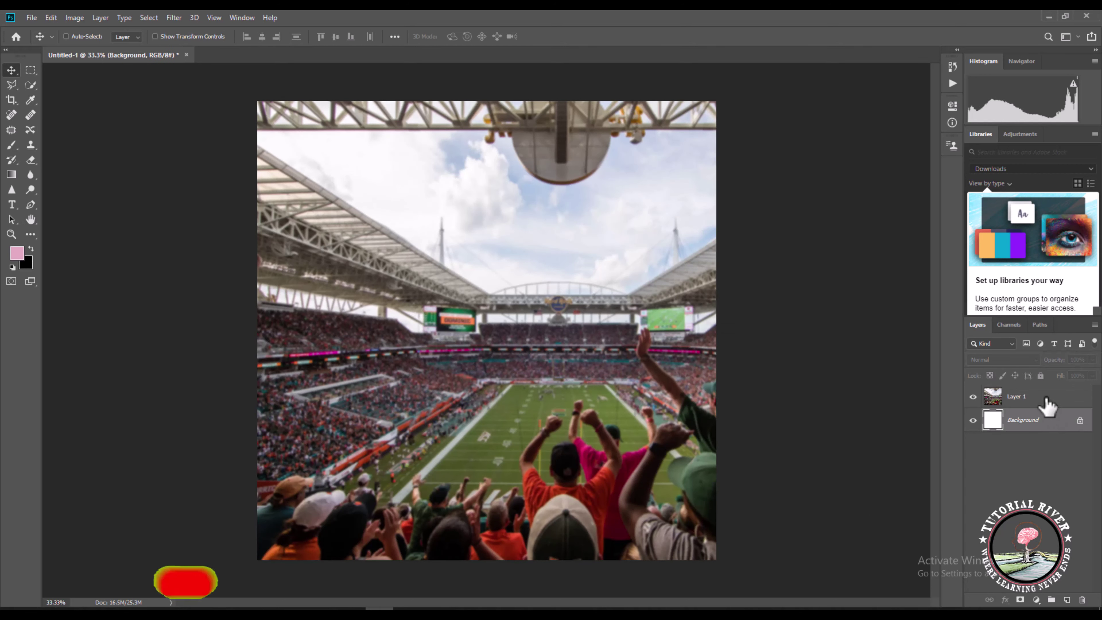
key(ctrl+shift+e)
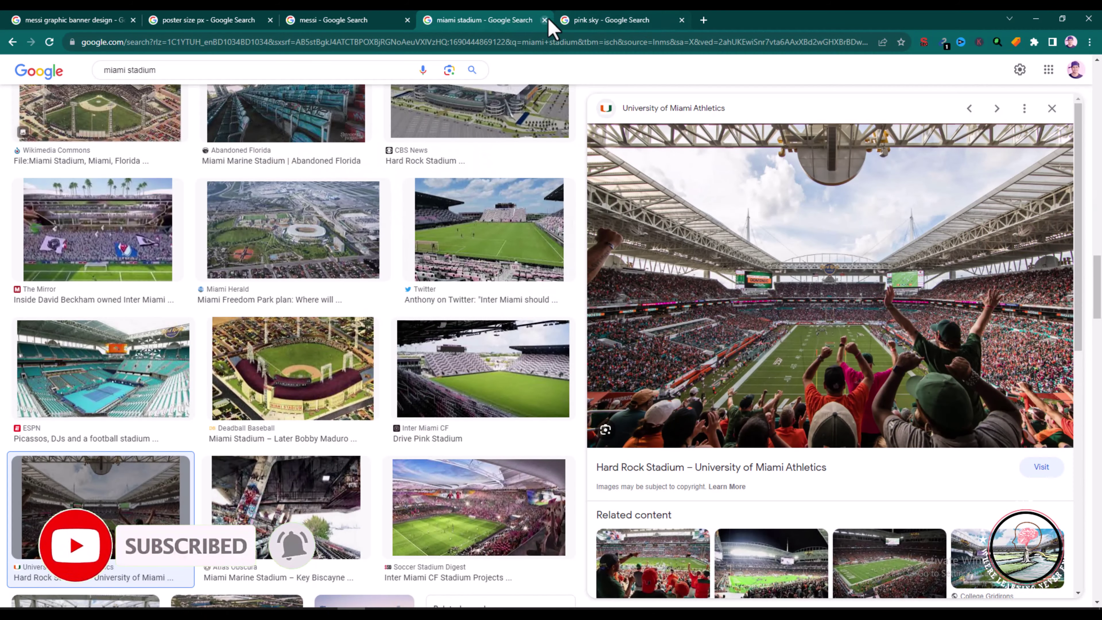
click(607, 13)
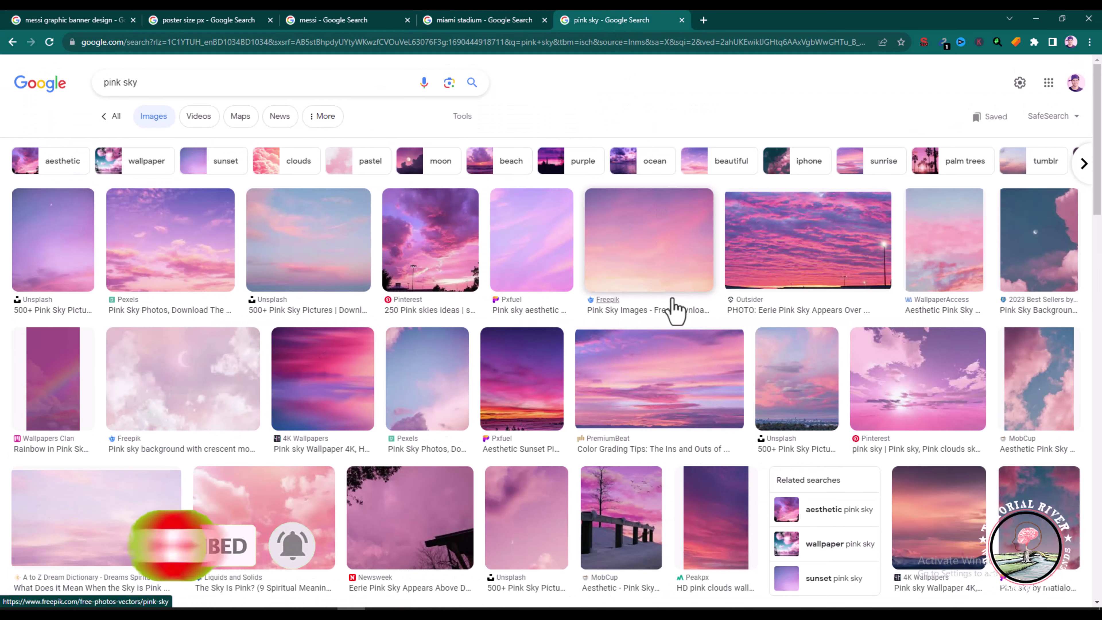
Copy the Pexels pink and purple sky photo from the image results and paste it into the Photoshop poster document
click(214, 276)
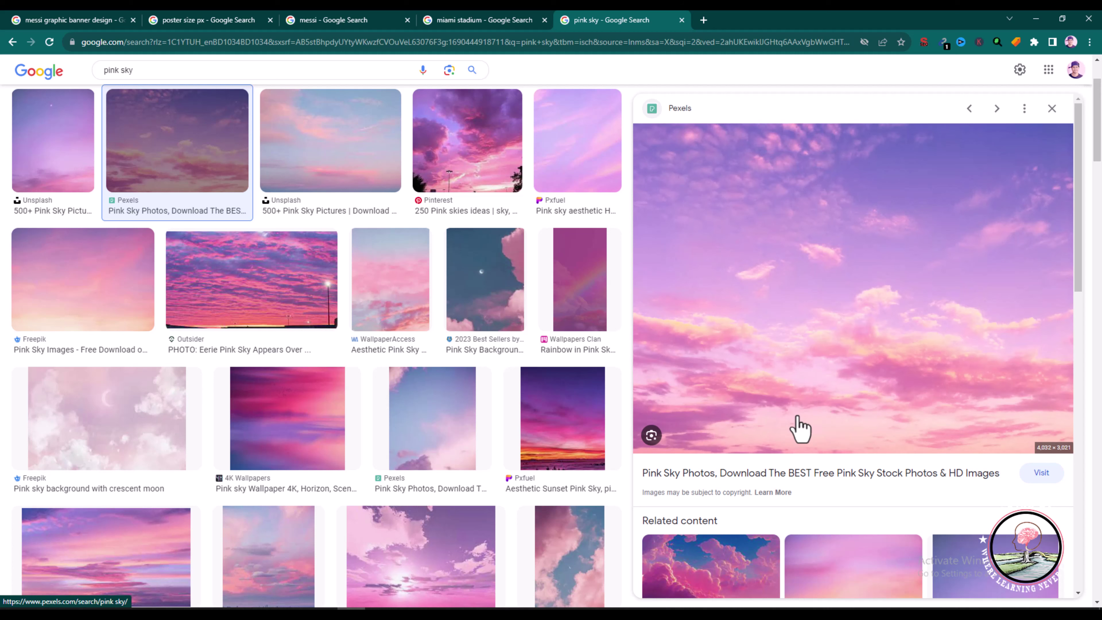
right_click(808, 306)
click(840, 452)
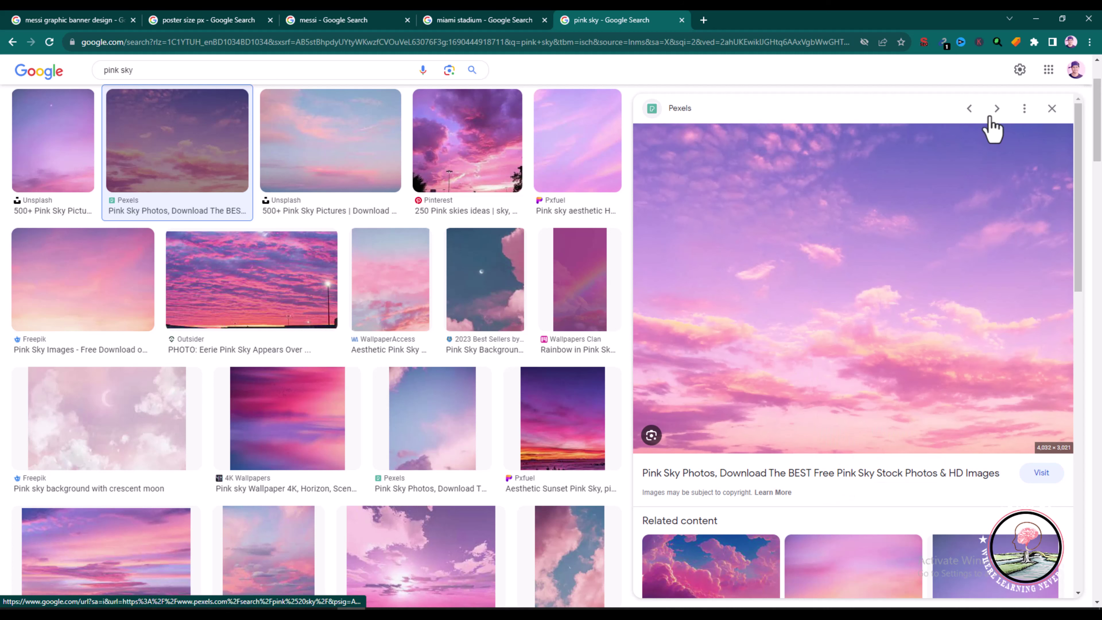
click(1035, 18)
key(ctrl+v)
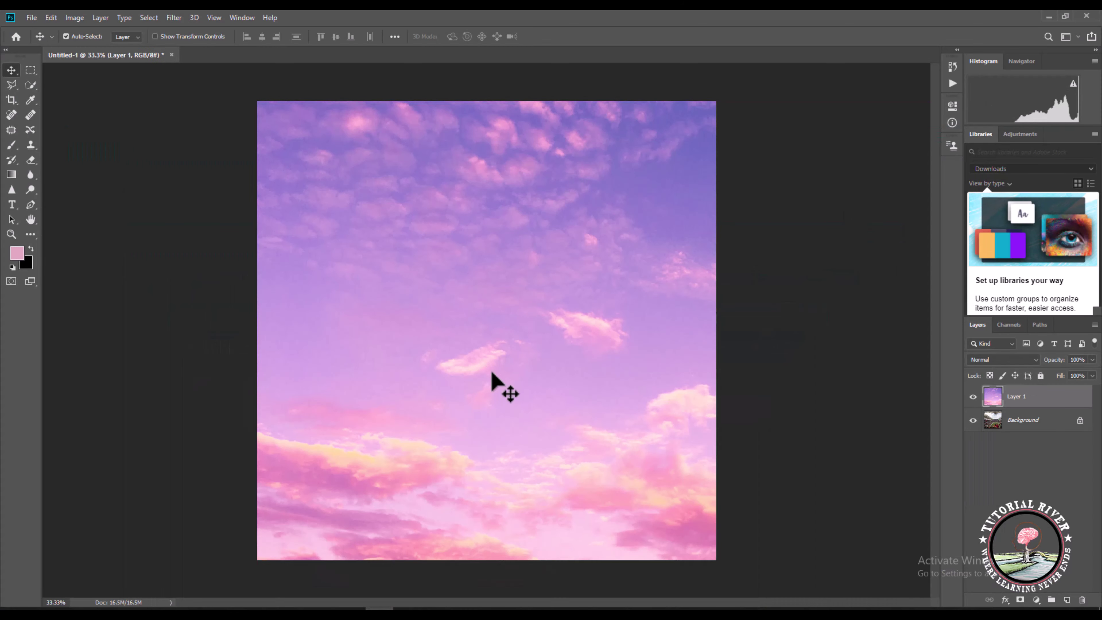
Scale the pasted sky layer down to about 80.48% so it still covers the whole square canvas
key(ctrl+t)
scroll(411, 330, down, 3)
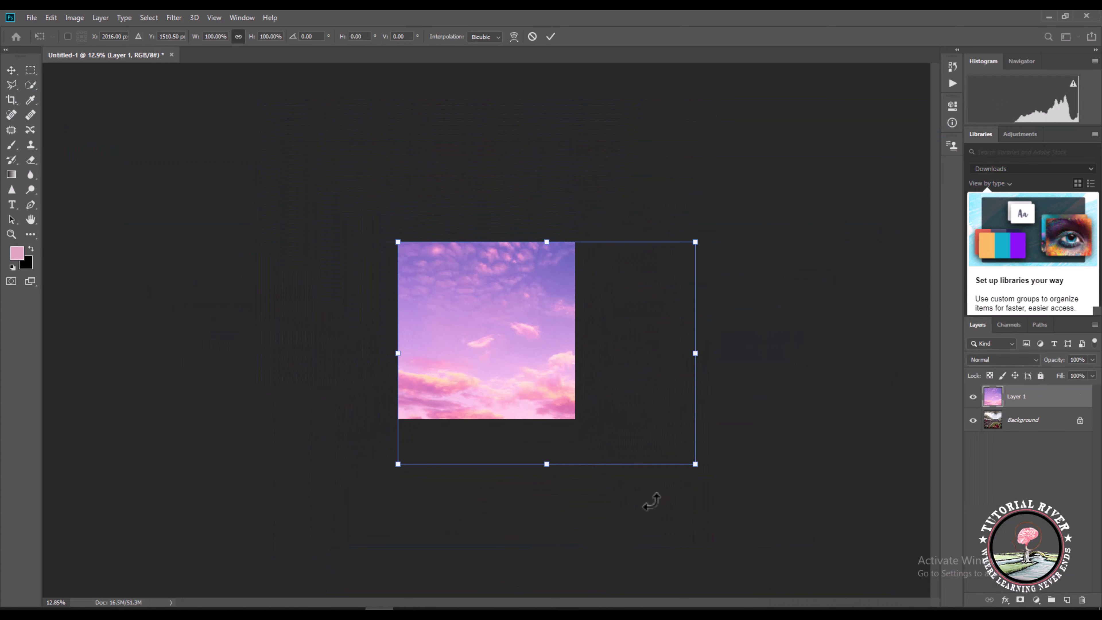
drag(695, 466, 559, 309)
click(551, 36)
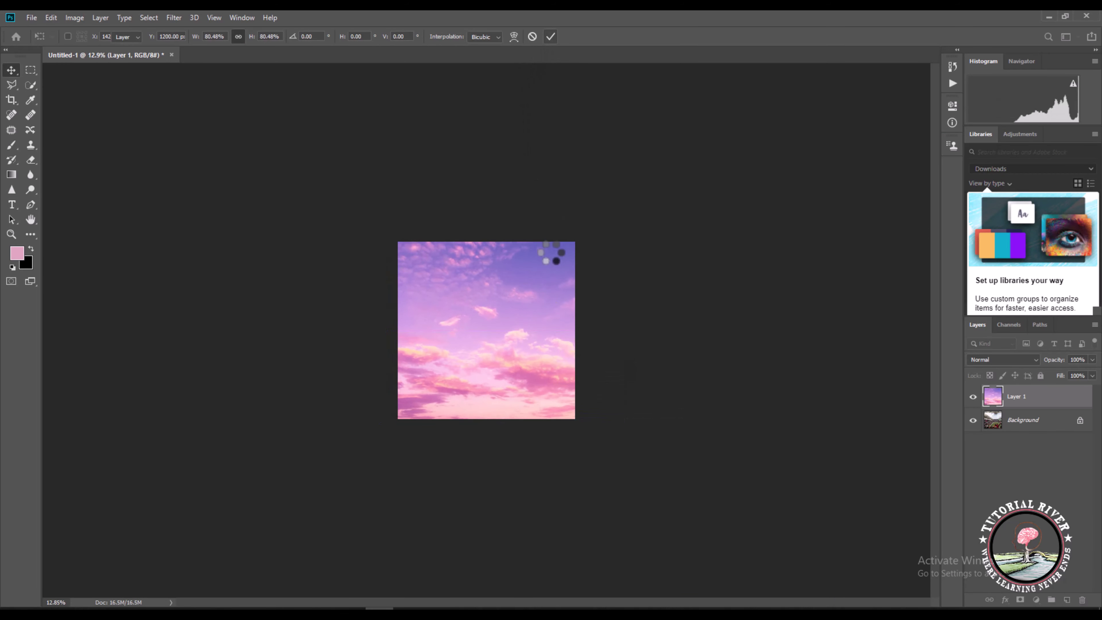
Set the sky layer's blending mode to Multiply so it tints the stadium background
scroll(860, 364, up, 1)
click(1000, 360)
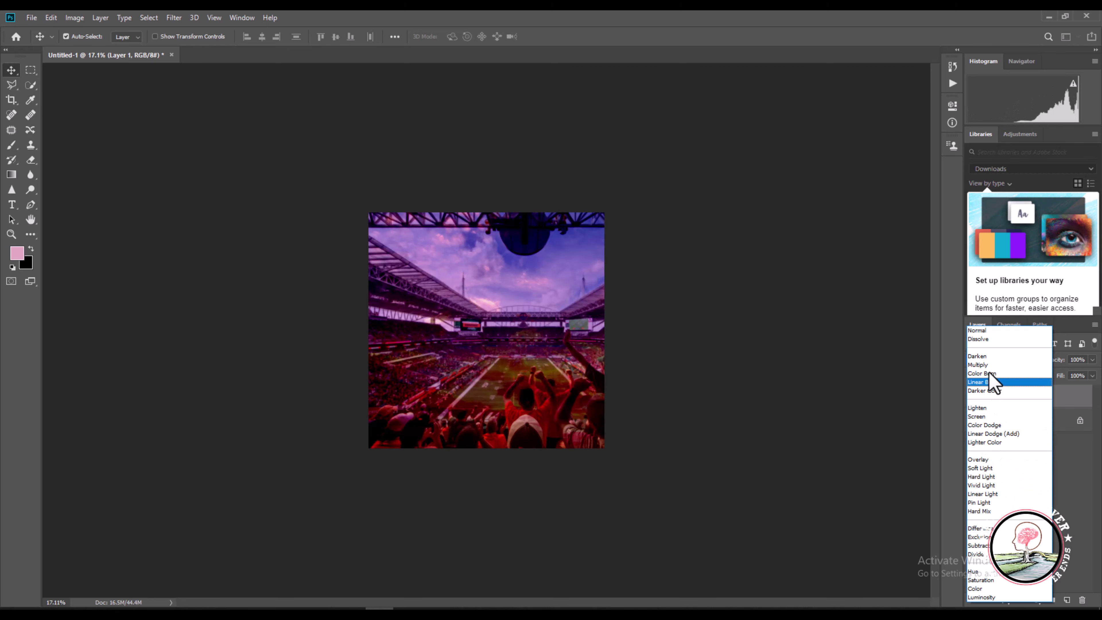
click(986, 367)
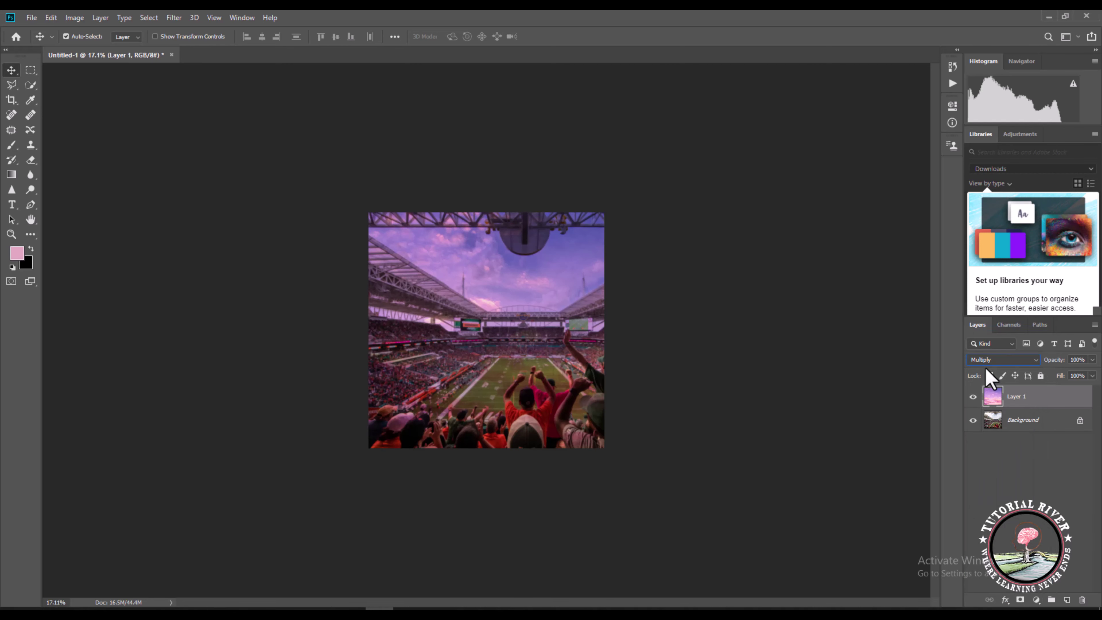
scroll(492, 330, up, 2)
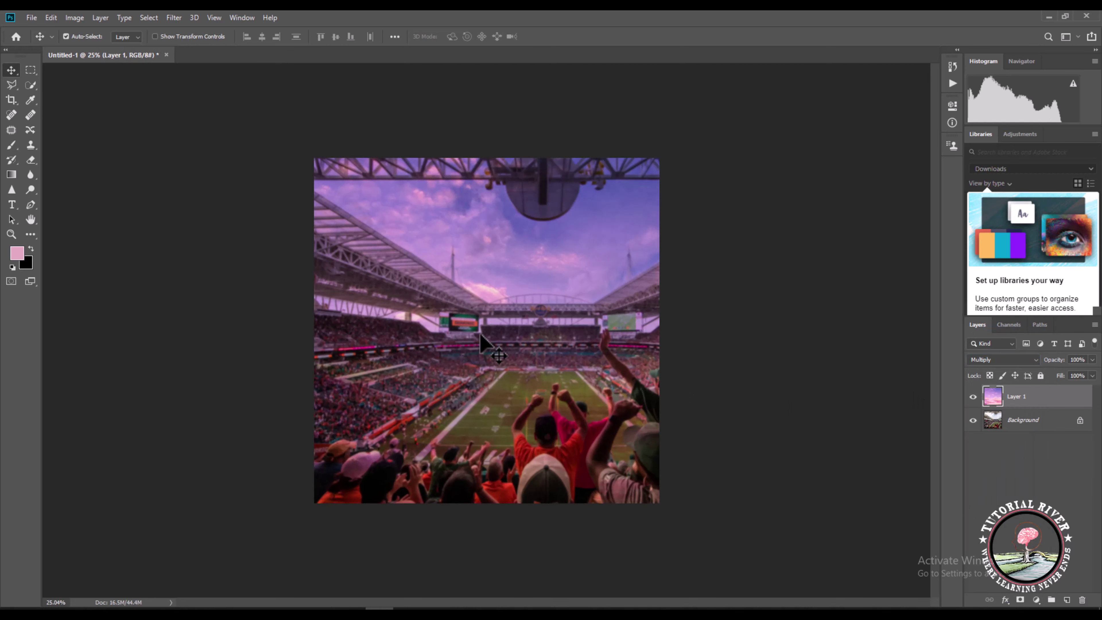
scroll(480, 335, up, 1)
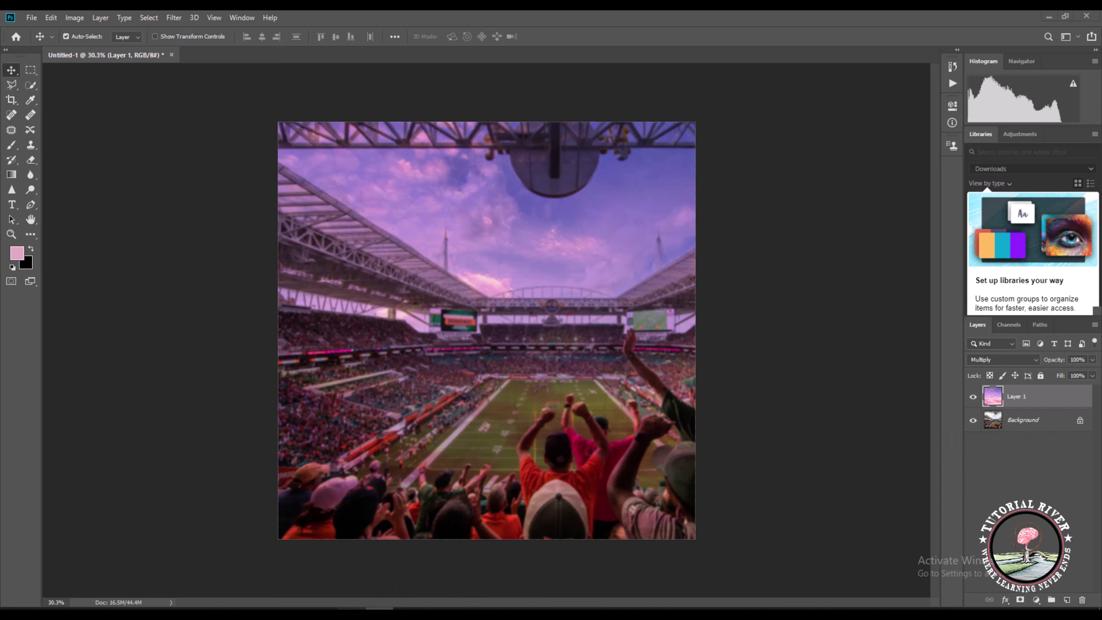
Switch to Chrome and run a Google Images search for "messi" in a new tab
click(1048, 16)
click(703, 20)
click(705, 40)
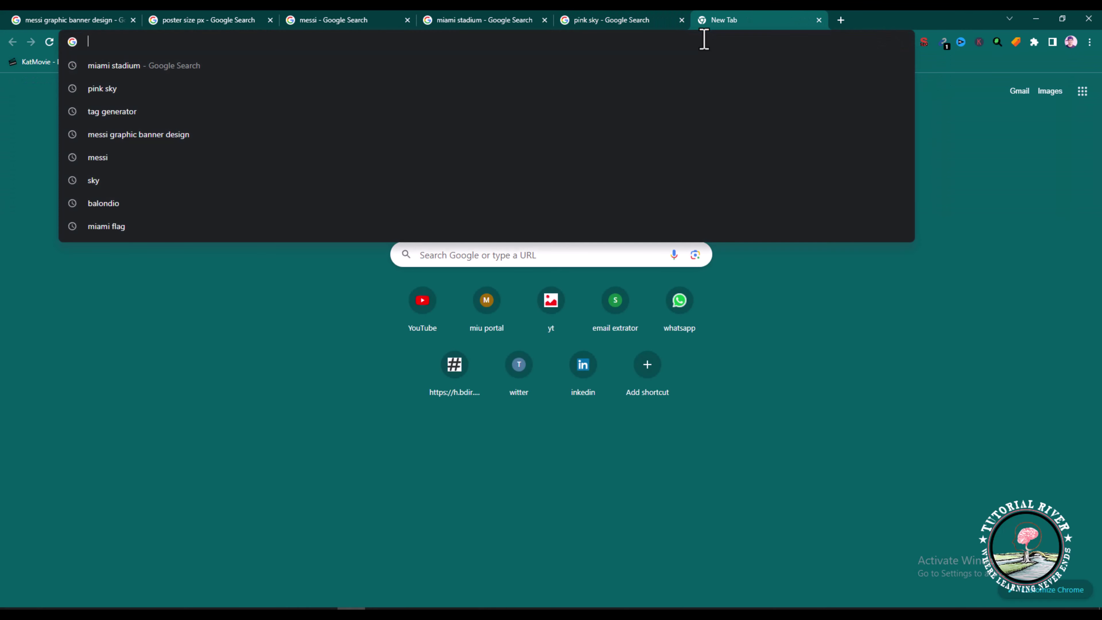
text(messi)
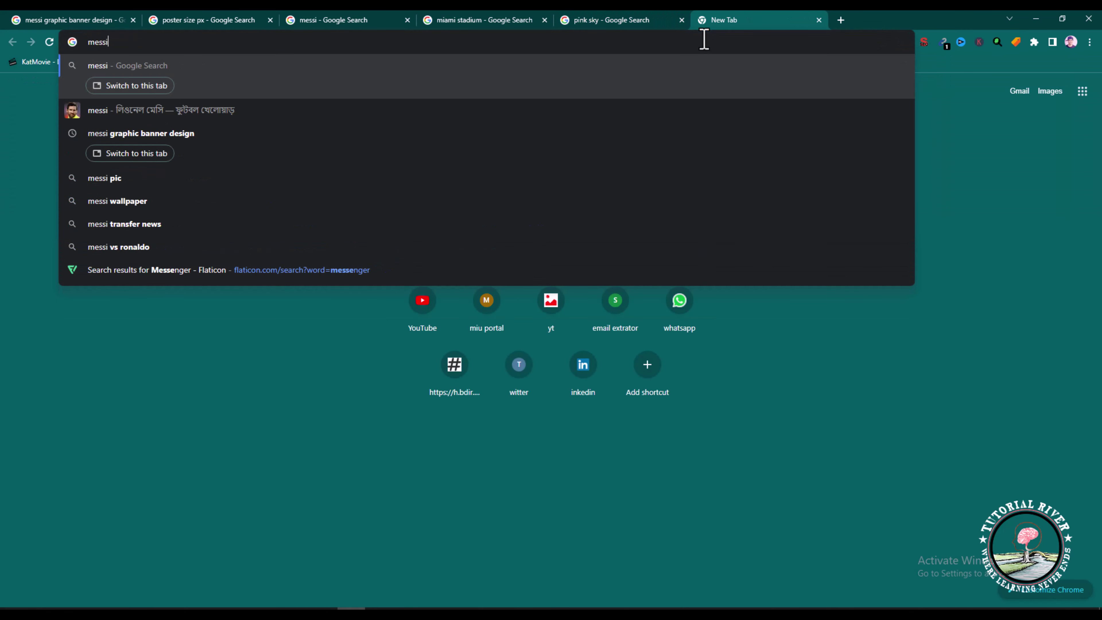
key(Return)
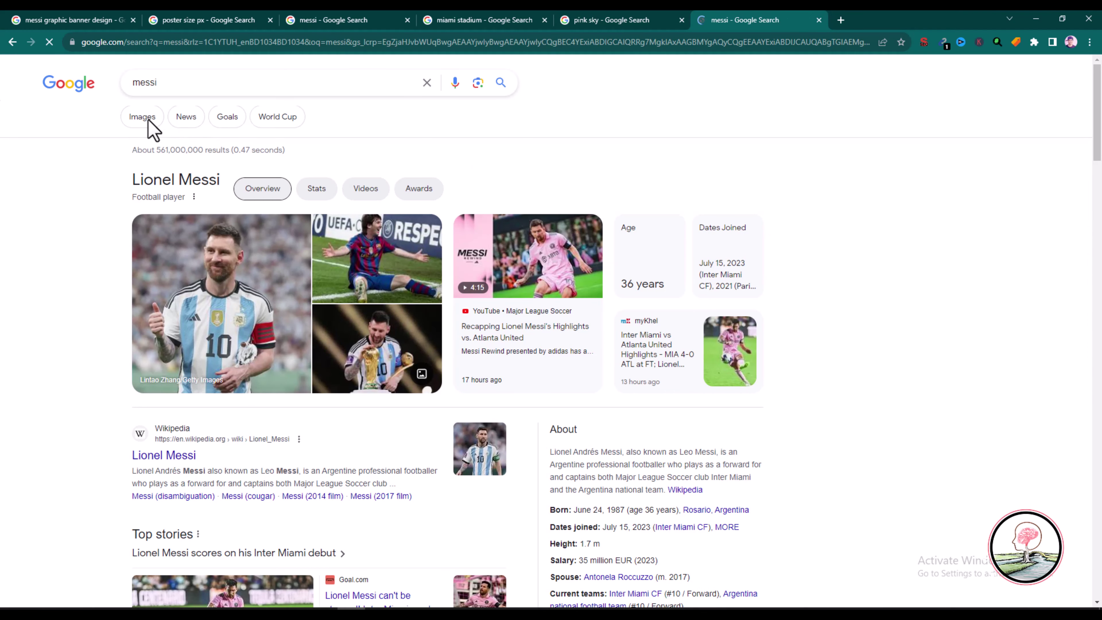
click(148, 121)
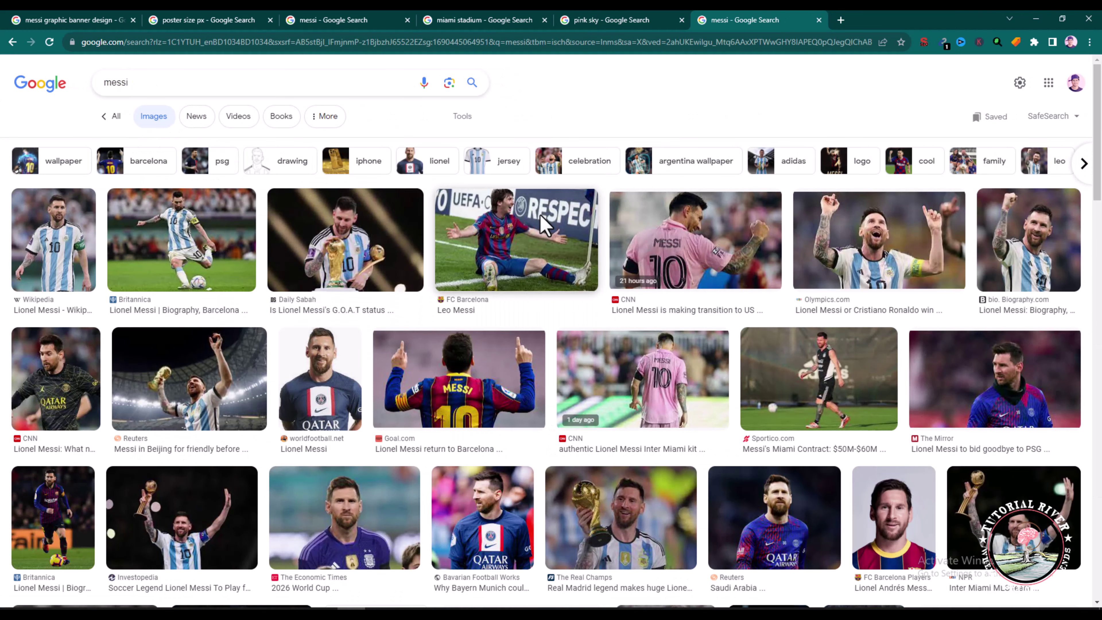
Find the Major League Soccer photo of Messi in the pink Inter Miami shirt and copy the image
scroll(543, 228, down, 5)
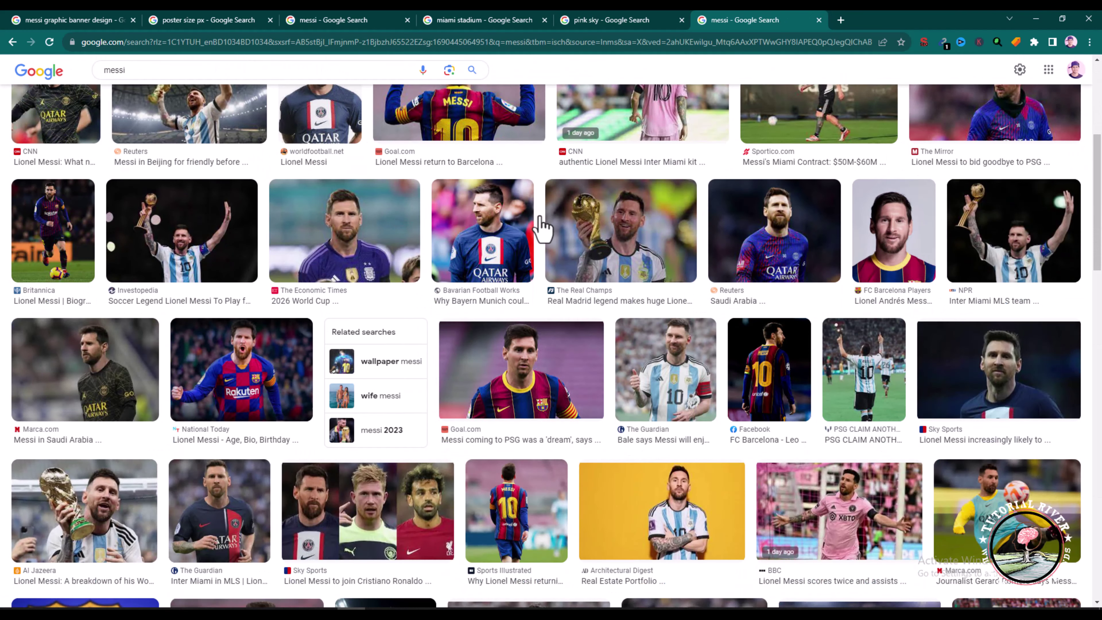
scroll(543, 227, down, 3)
scroll(543, 228, down, 3)
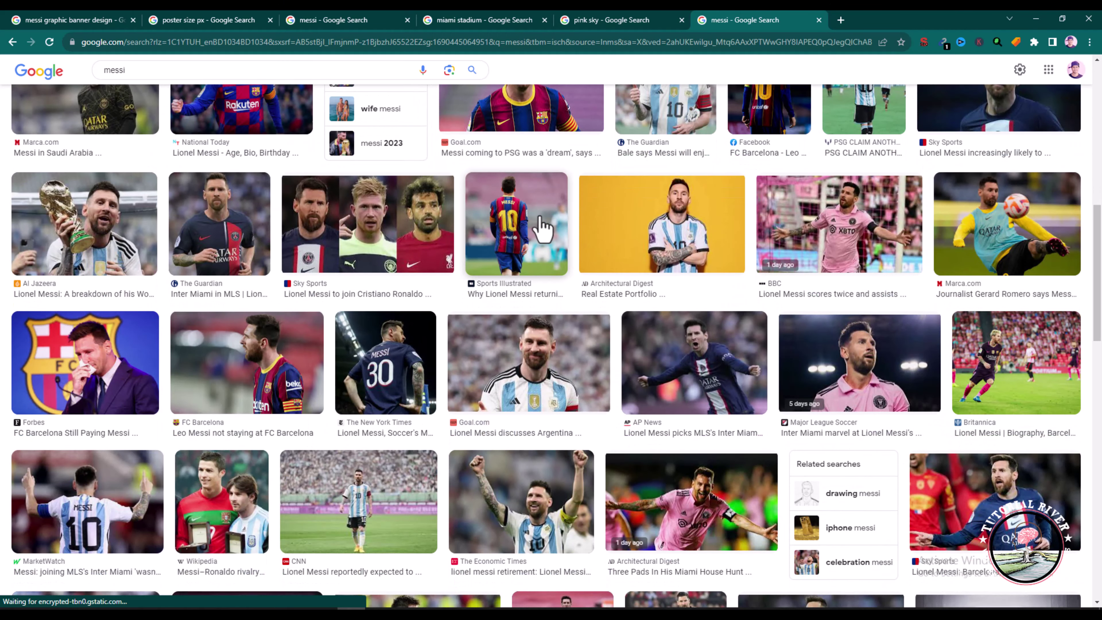
click(880, 399)
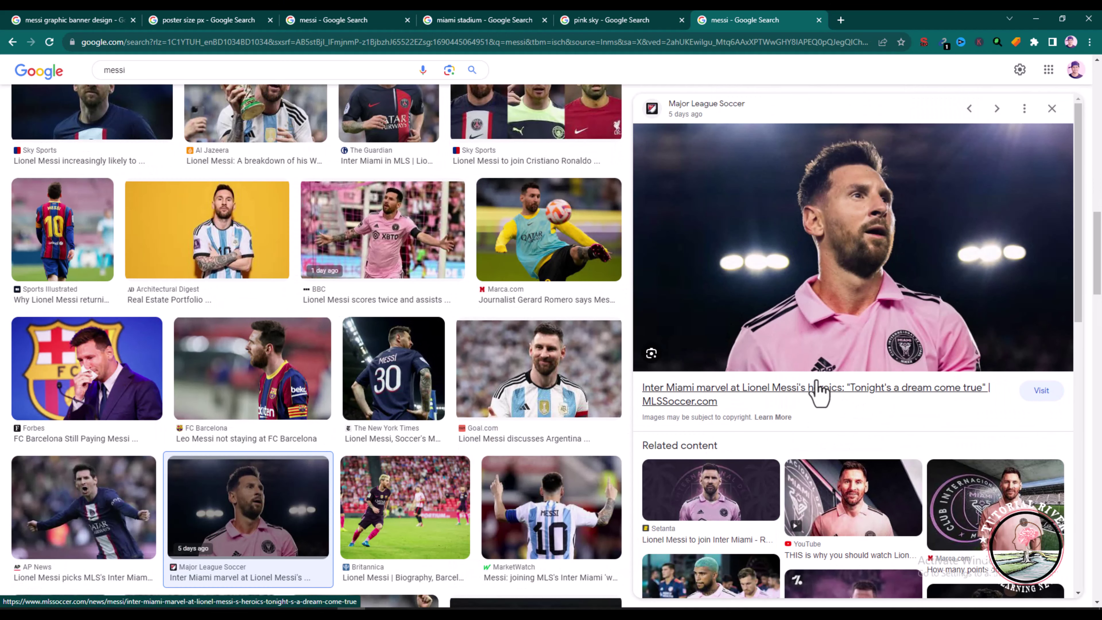
right_click(827, 241)
click(857, 390)
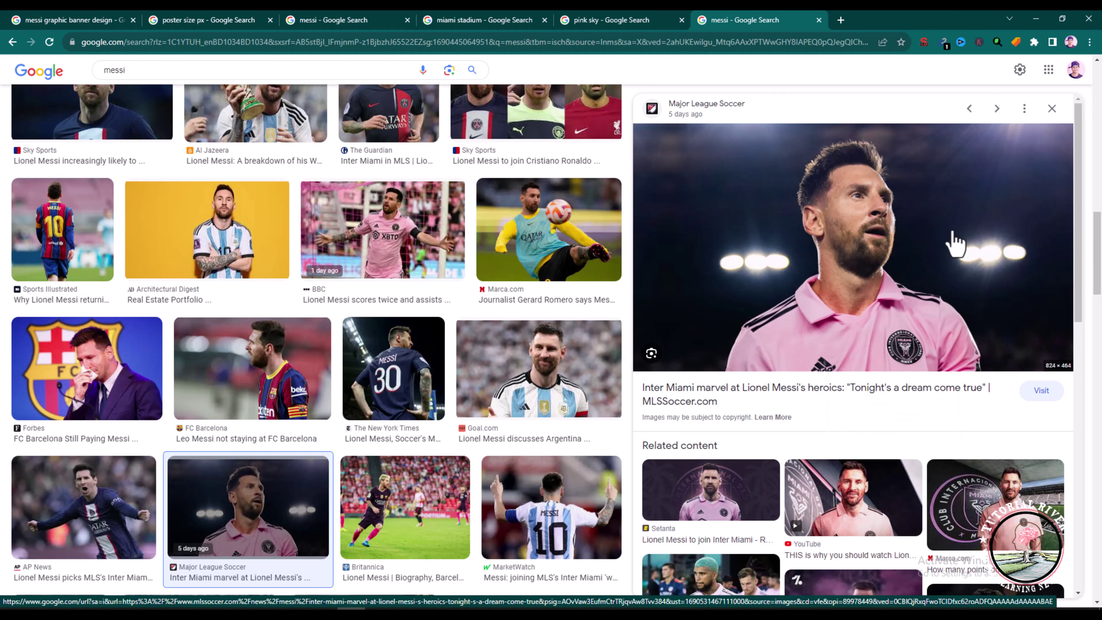
Paste the Messi photo into the Photoshop poster, scale it to about 277.66% and place it over the stadium's middle
click(1037, 22)
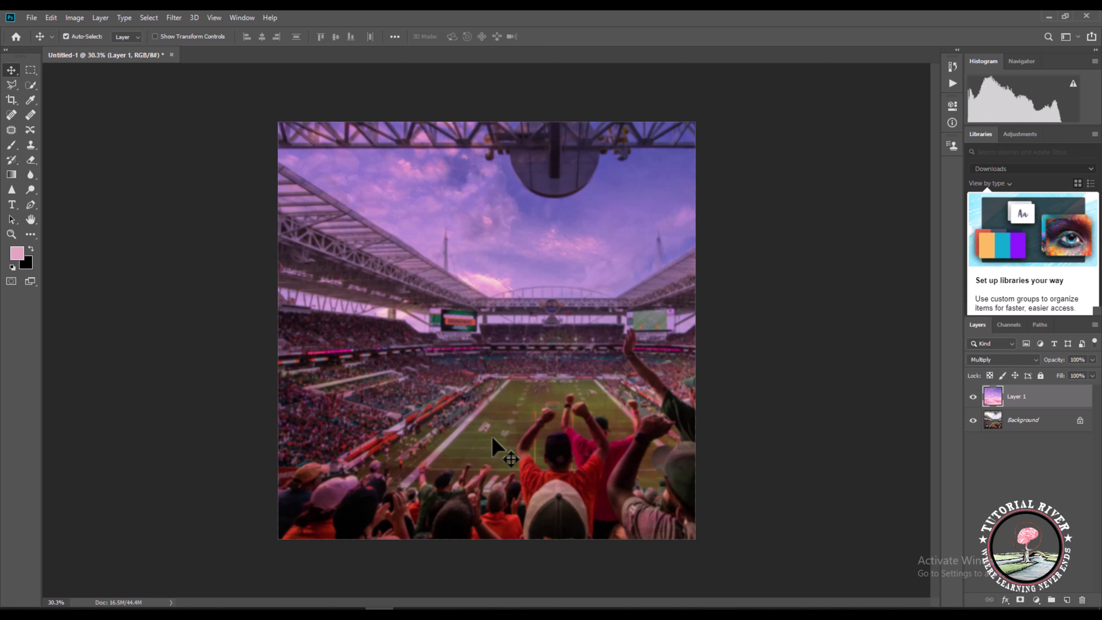
key(ctrl+v)
key(ctrl+t)
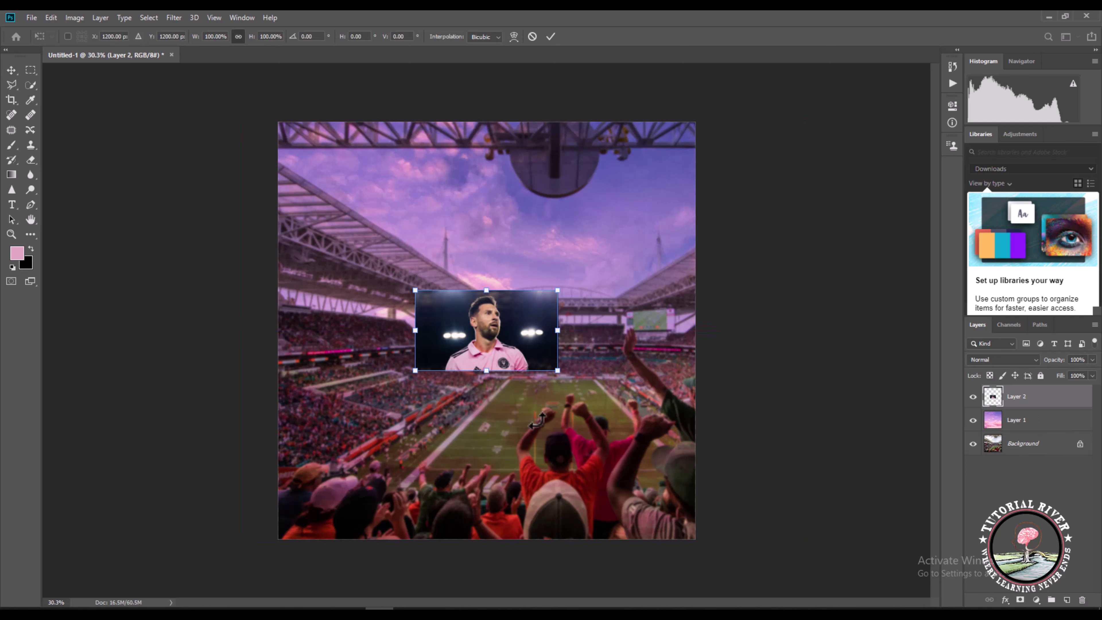
drag(557, 371, 812, 520)
drag(684, 411, 524, 367)
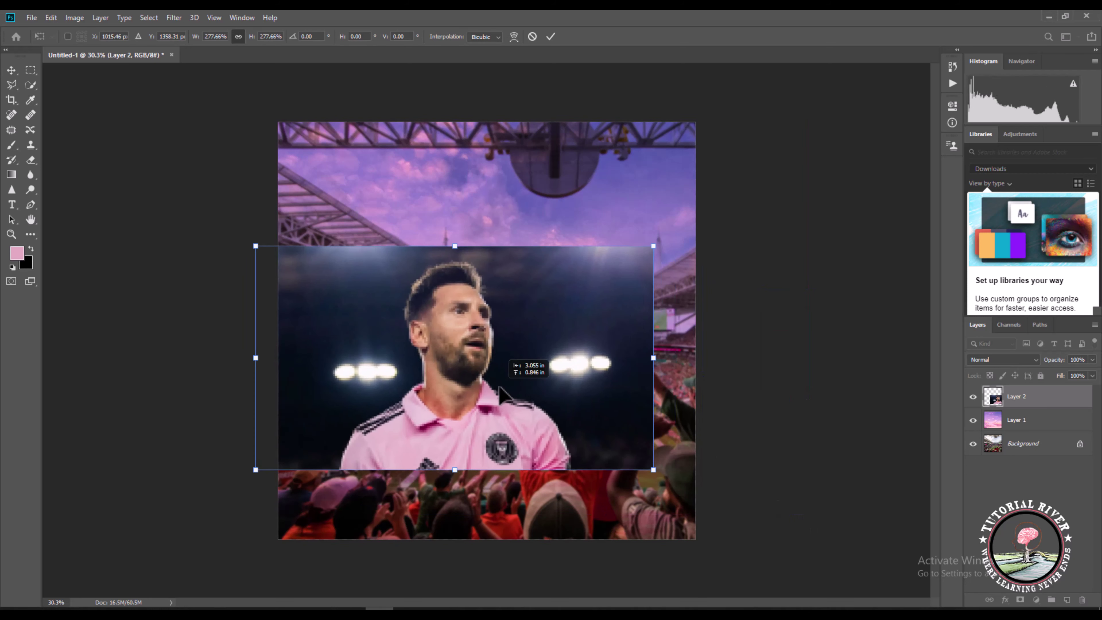
click(550, 36)
Start a Pen tool path at the photo's lower edge and trace the outer sleeve beside the shoulder stripes up to the shoulder seam
scroll(353, 482, up, 3)
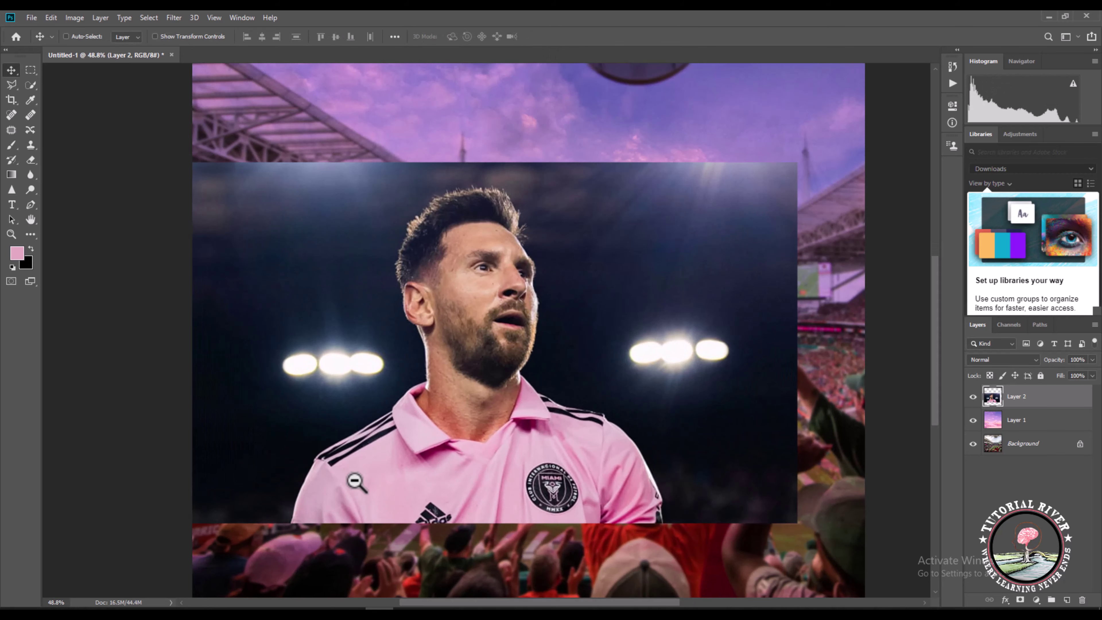
scroll(353, 482, down, 2)
scroll(354, 481, down, 1)
click(30, 204)
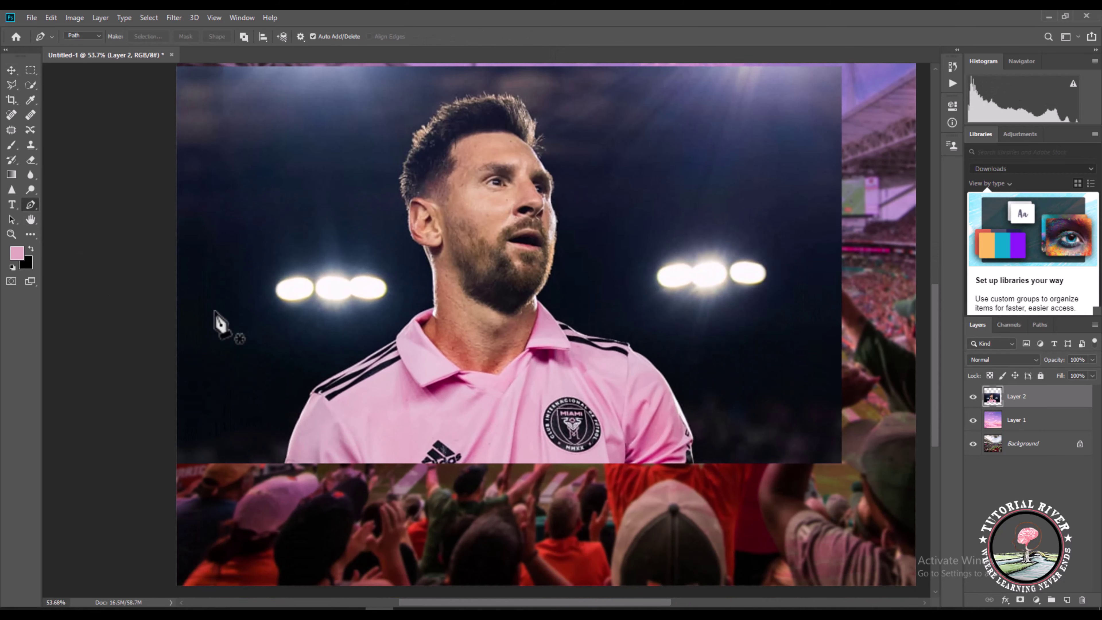
scroll(315, 431, up, 8)
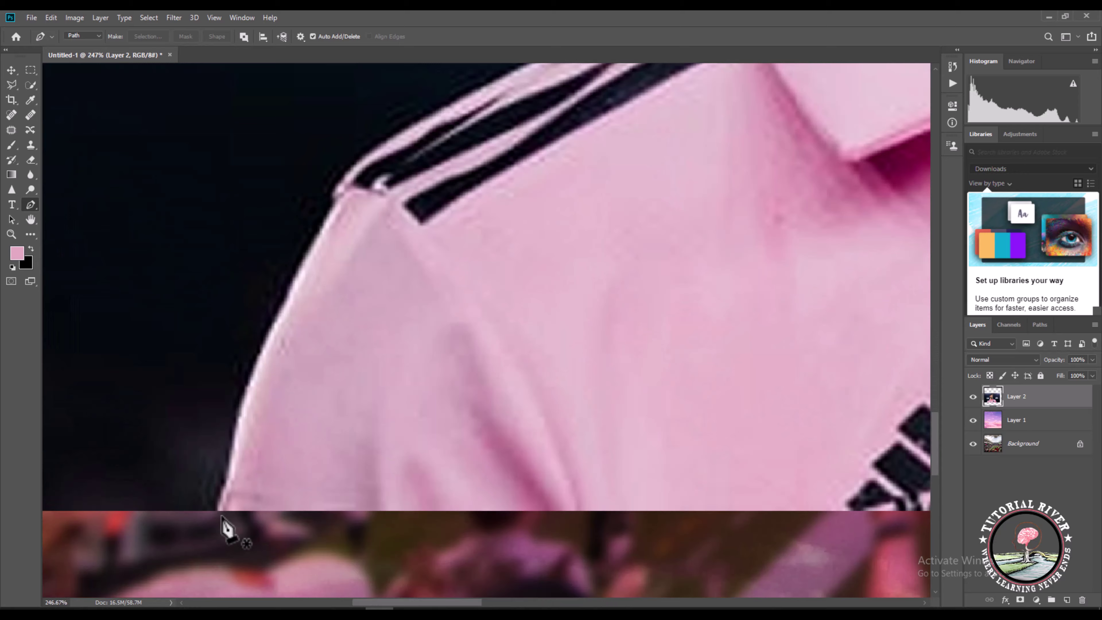
click(219, 515)
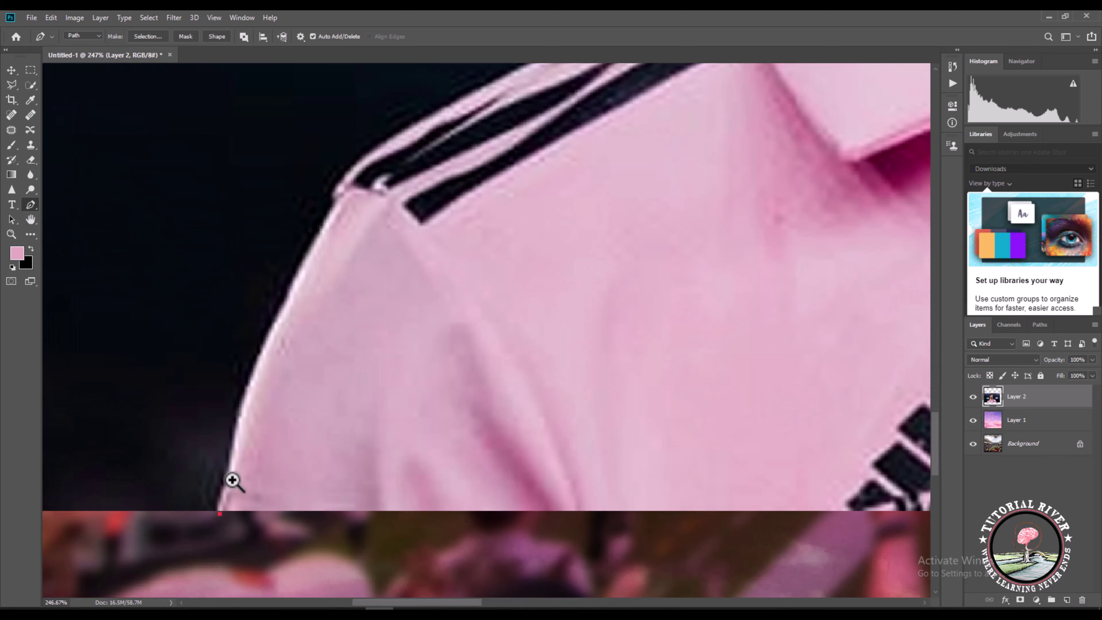
scroll(232, 480, up, 2)
click(239, 421)
click(250, 386)
click(283, 273)
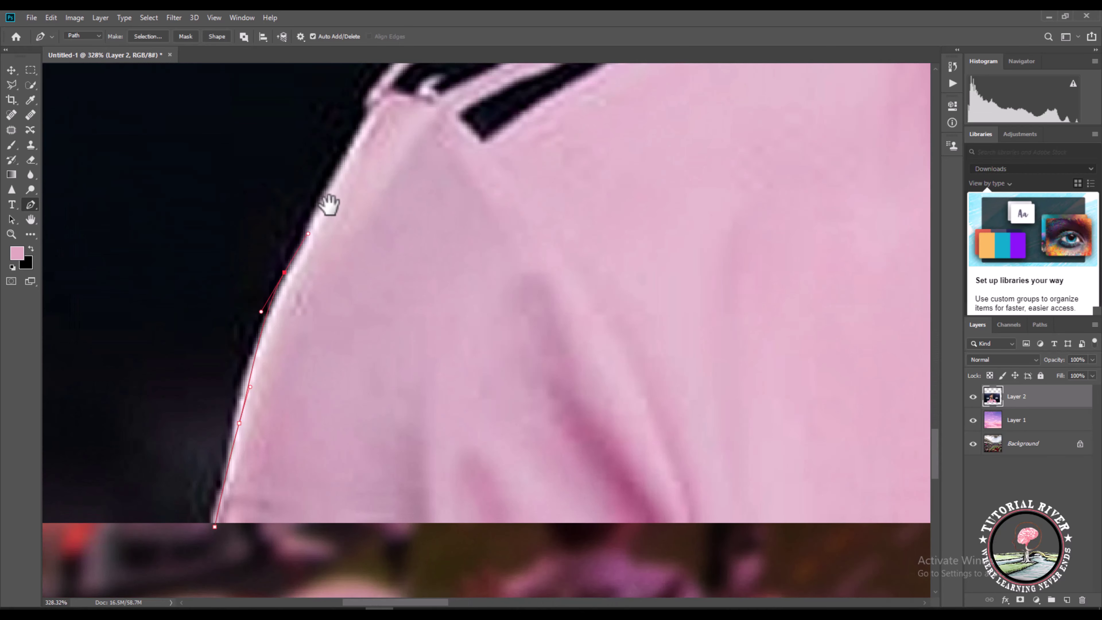
drag(299, 283, 290, 352)
click(290, 335)
click(302, 310)
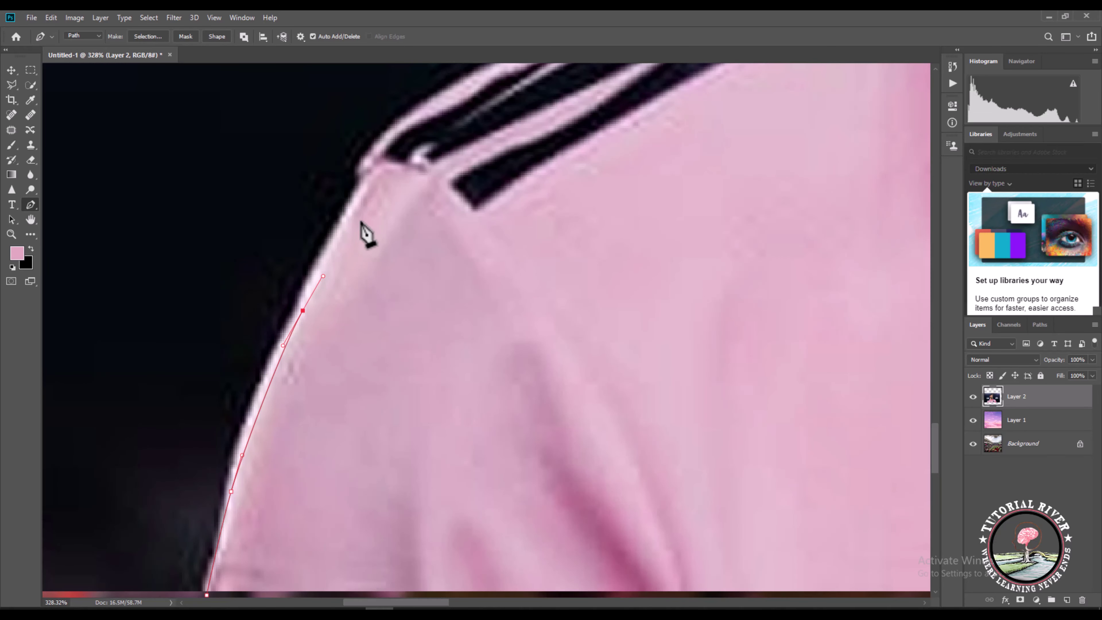
drag(364, 234, 340, 428)
click(373, 282)
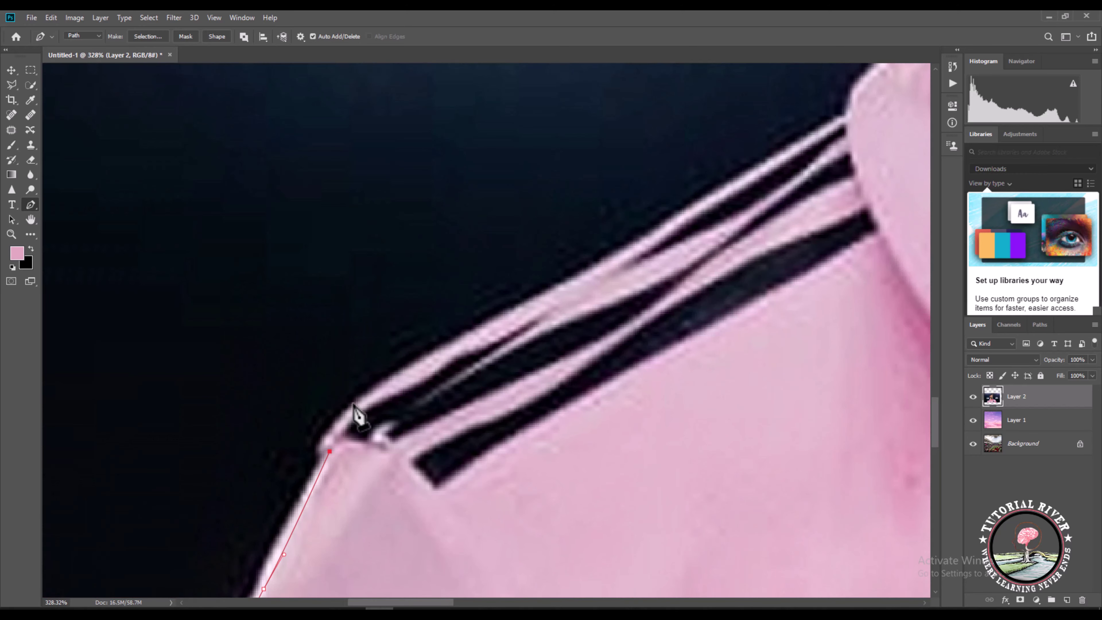
Continue the pen path along the top edge of the striped shoulder to the base of the collar
click(394, 381)
click(522, 309)
click(559, 287)
click(597, 268)
drag(628, 278, 349, 539)
click(565, 379)
Trace the outer curve of the shirt collar with the pen path up to where it meets the neck
drag(582, 345, 587, 339)
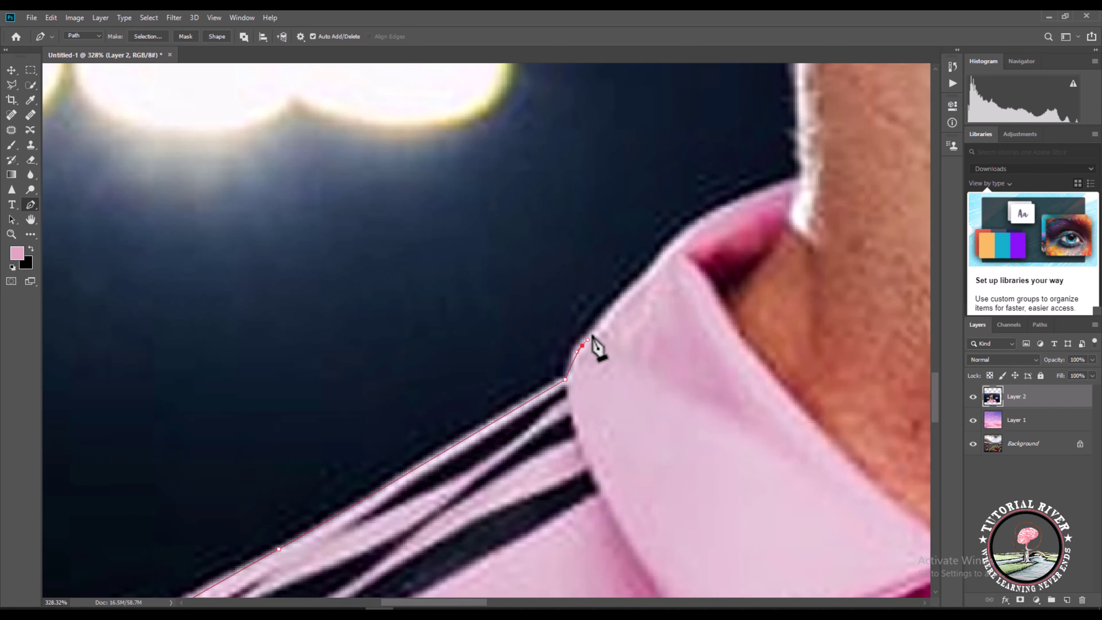
click(659, 263)
click(729, 209)
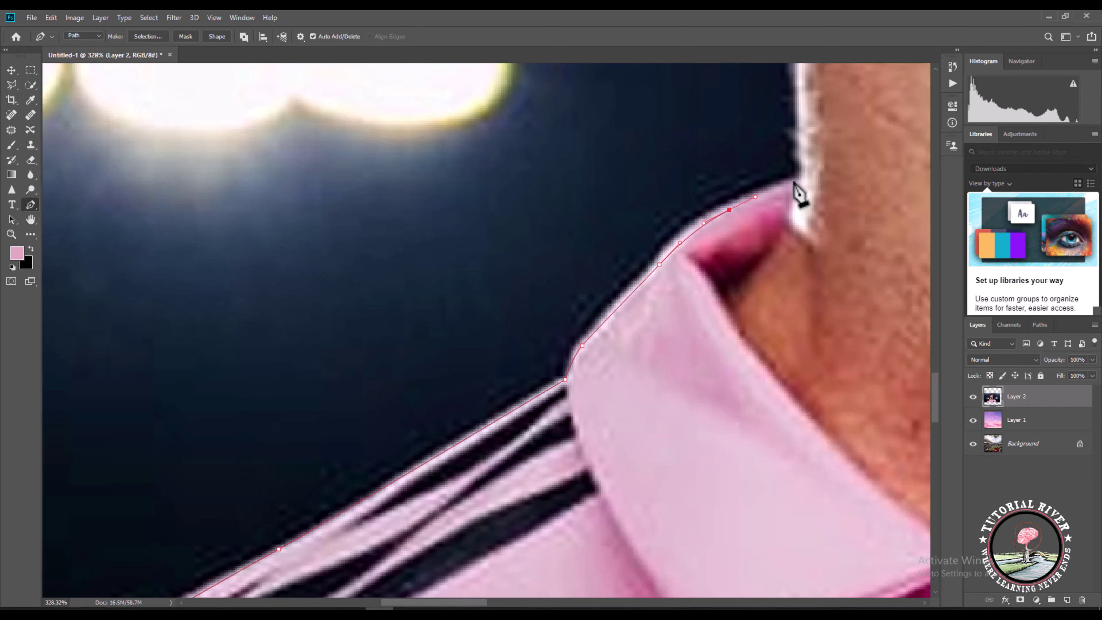
click(798, 176)
Extend the pen path up the back edge of the neck to the earlobe
alt+click(673, 317)
alt+click(673, 317)
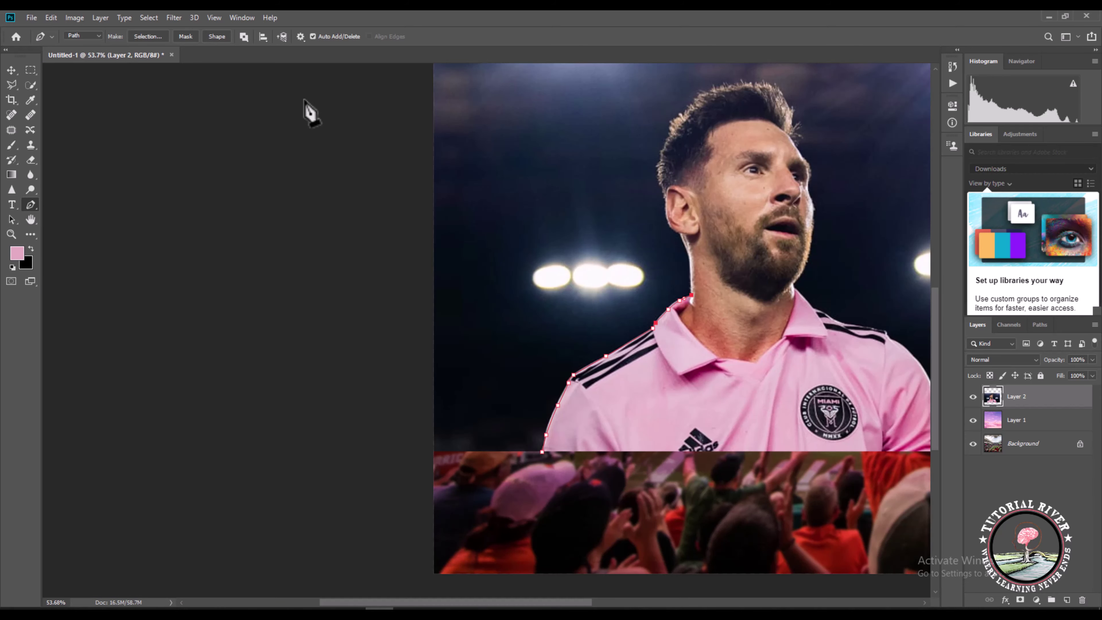
ctrl+click(737, 282)
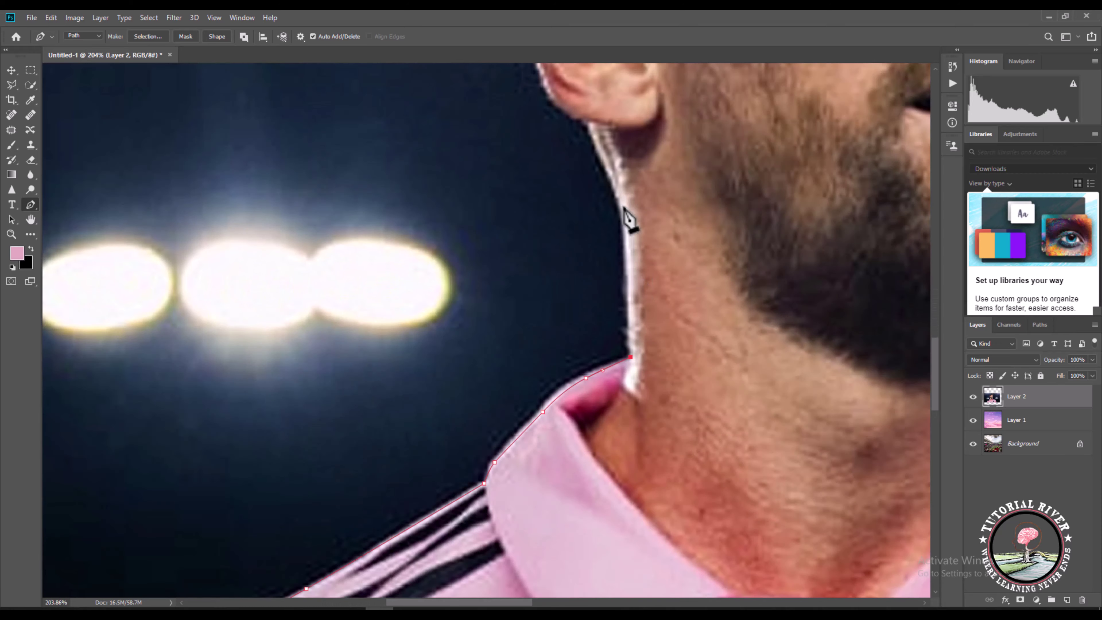
drag(618, 198, 601, 162)
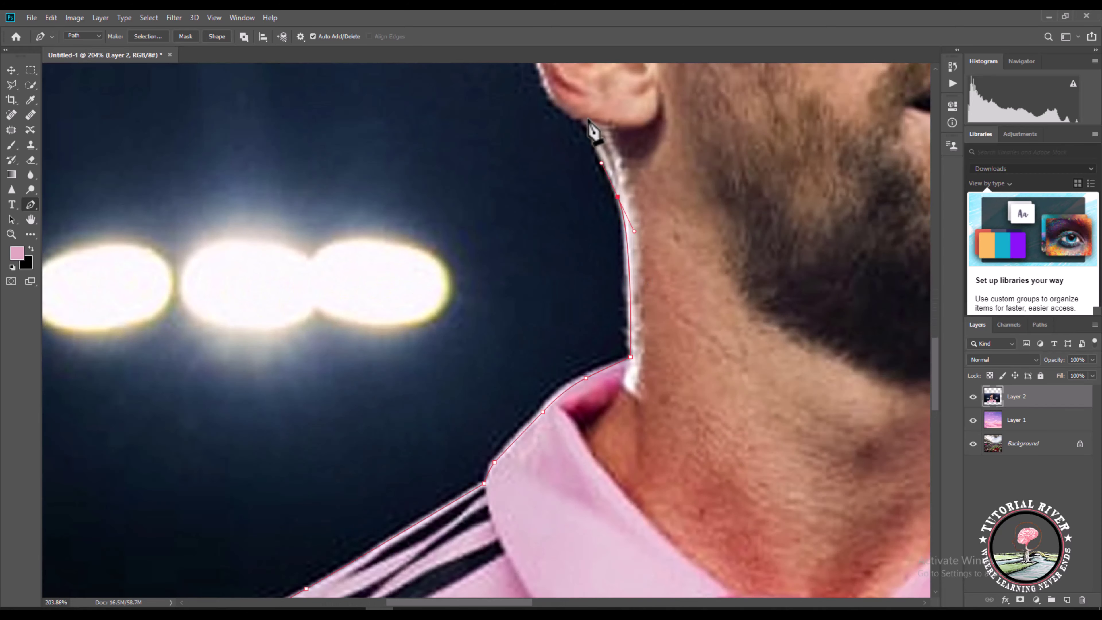
drag(589, 121, 534, 376)
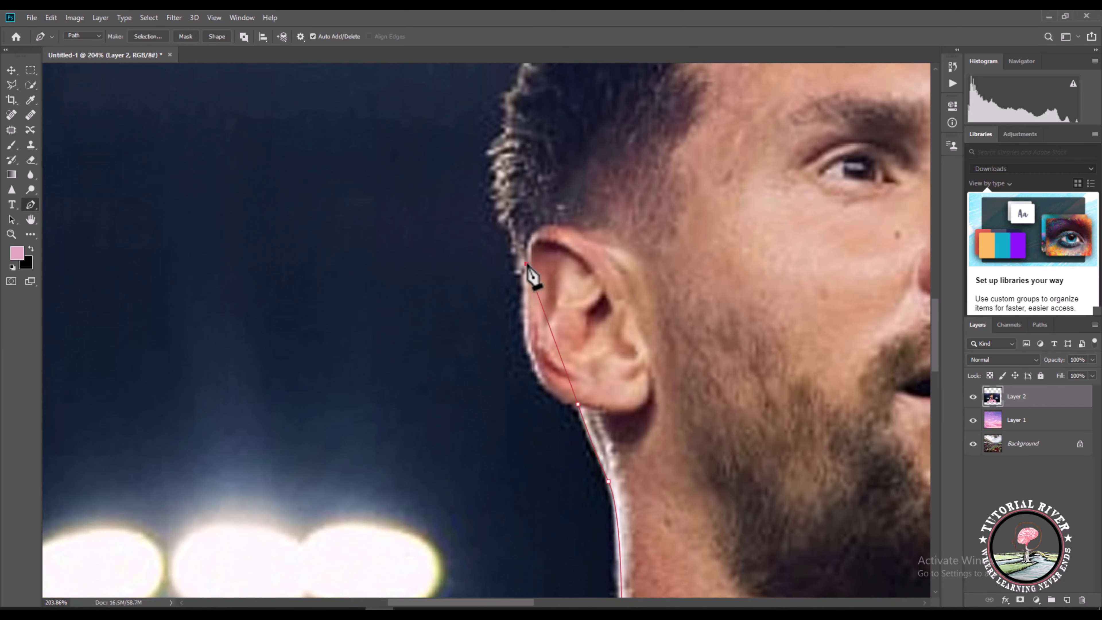
Continue the pen path up the ear's outer edge and around the hair outline, down to the brow on the far side
drag(527, 263, 486, 470)
drag(449, 397, 447, 405)
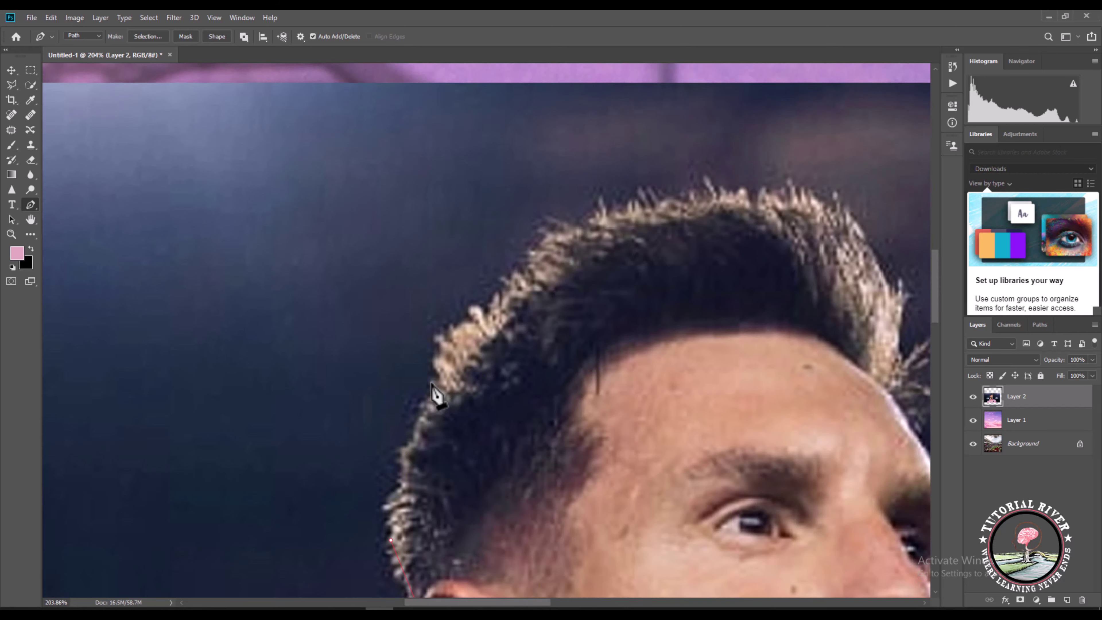
click(470, 244)
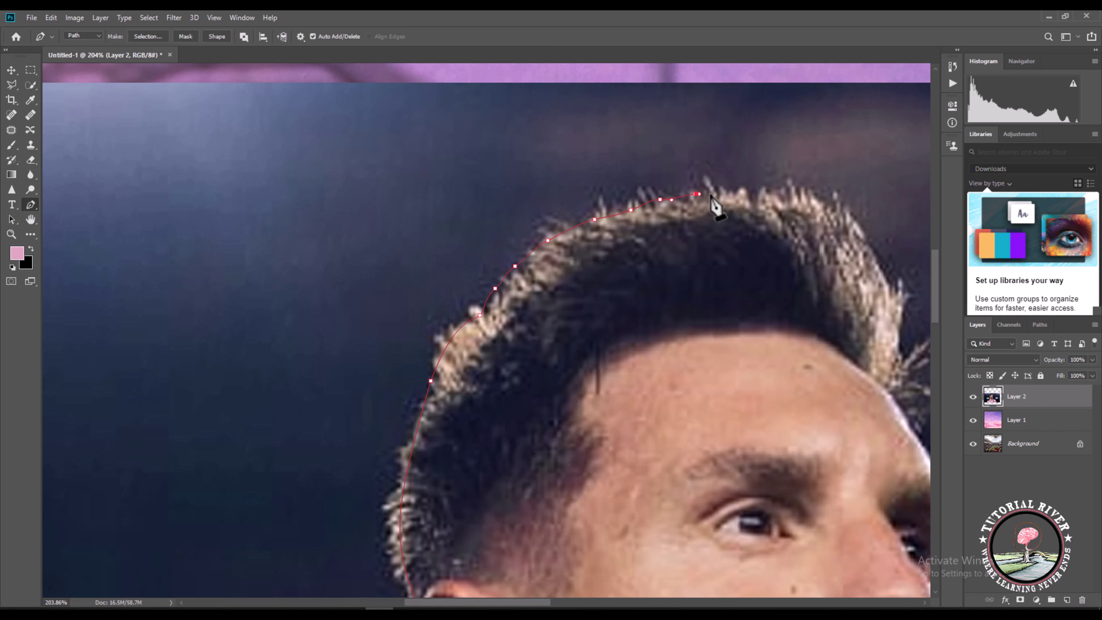
drag(738, 332, 485, 261)
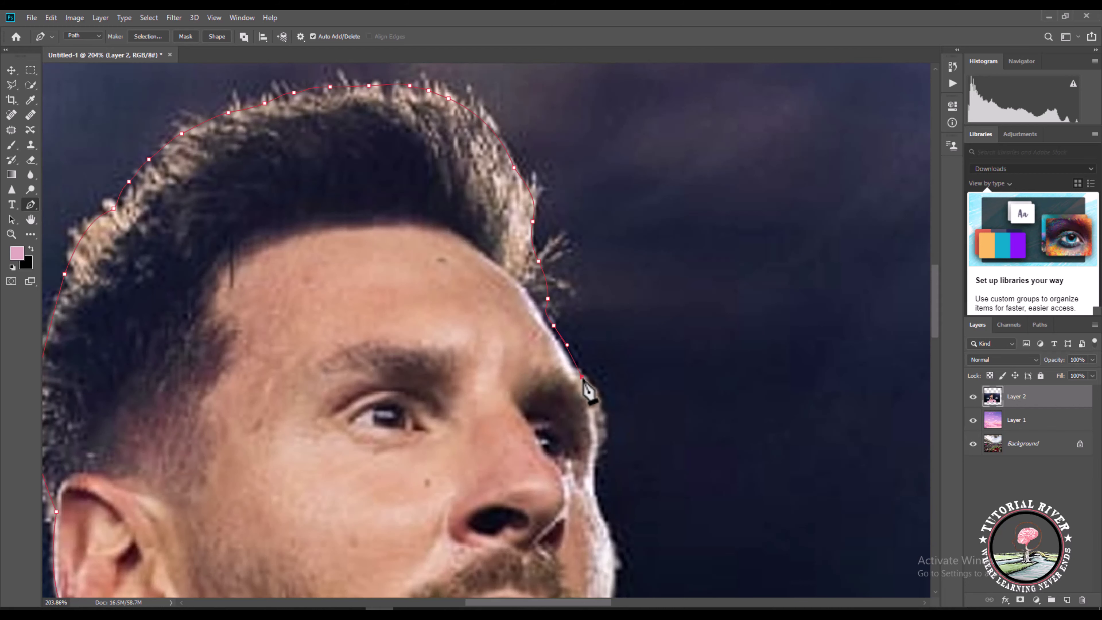
Trace the far edge of the face from the brow past the cheek and beard to the neck above the collar
scroll(588, 391, down, 5)
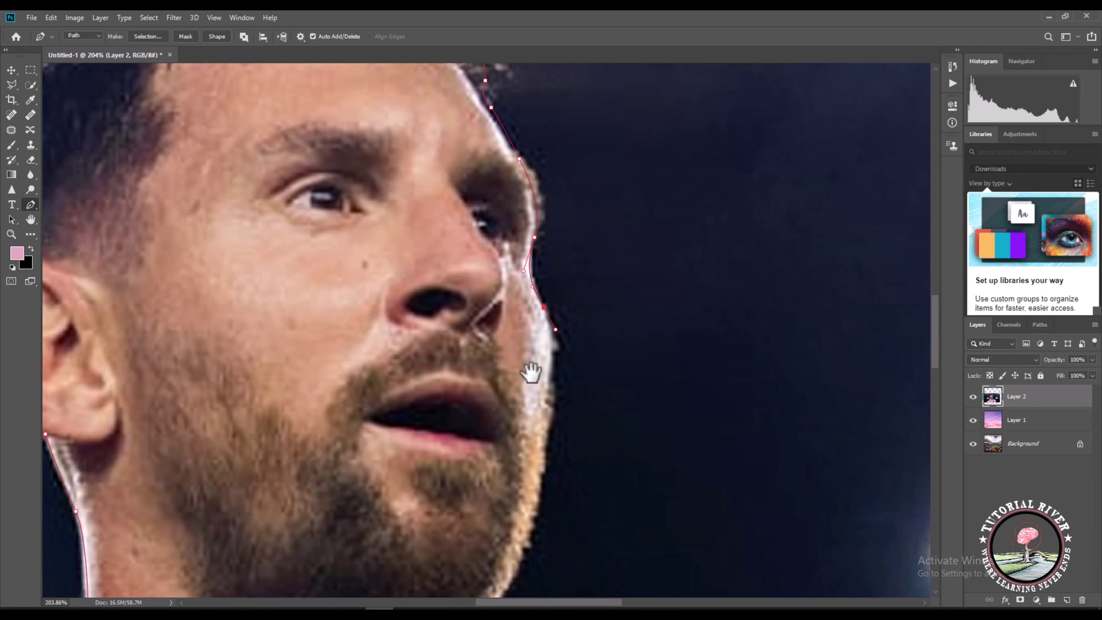
scroll(544, 319, down, 4)
scroll(545, 340, down, 1)
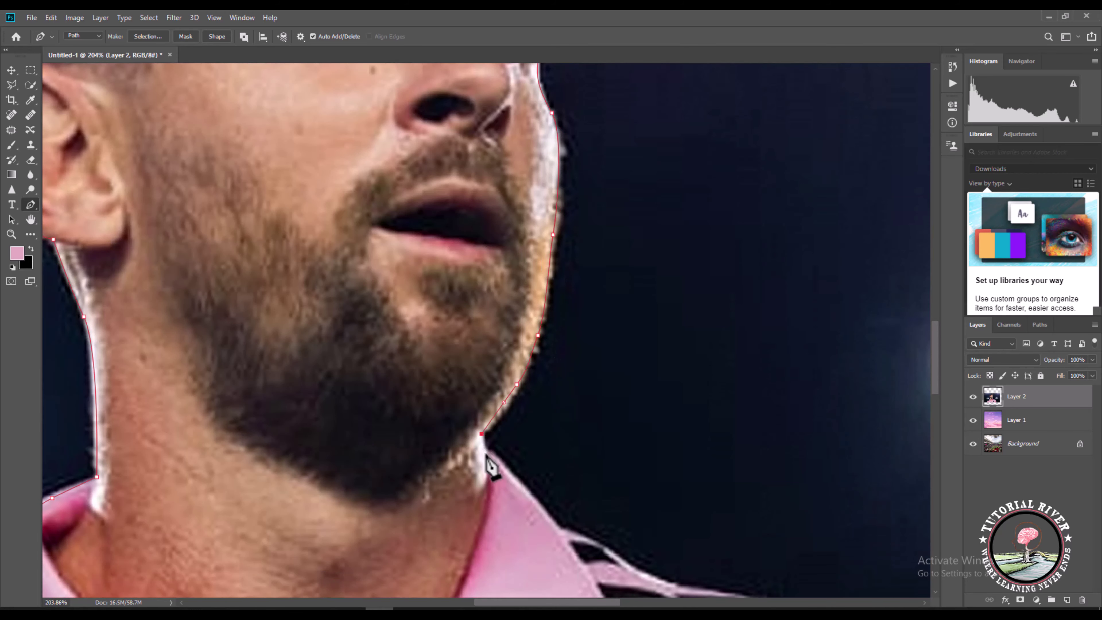
Trace the collar, striped shoulder and sleeve down to the photo's lower edge and close the pen path just below it
drag(486, 454, 439, 331)
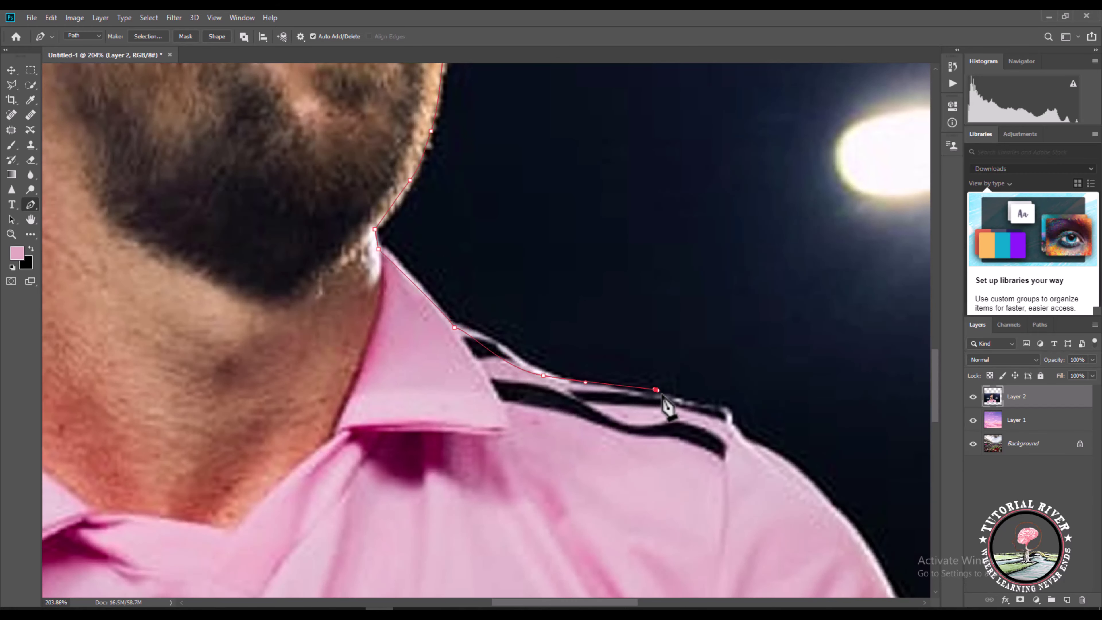
drag(699, 435, 571, 281)
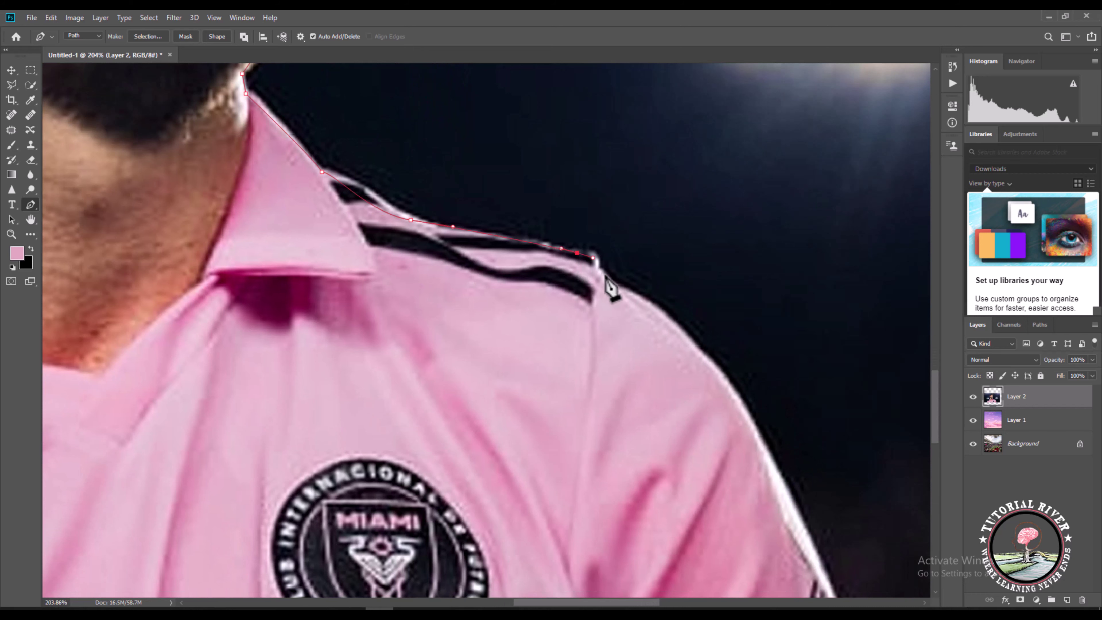
drag(645, 309, 708, 341)
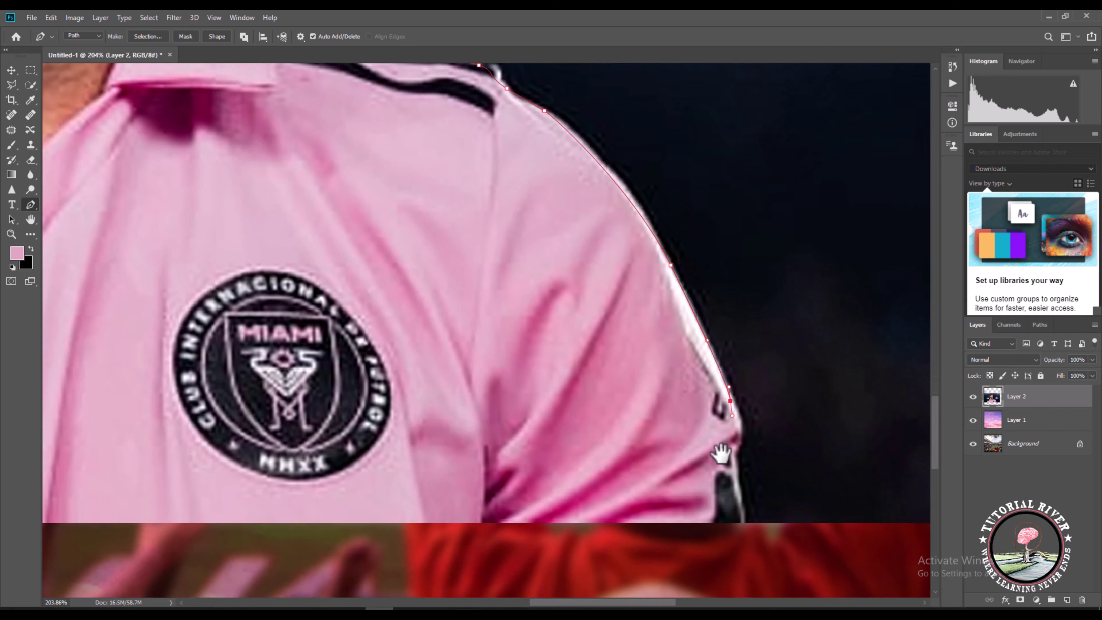
drag(721, 454, 706, 317)
scroll(732, 412, down, 5)
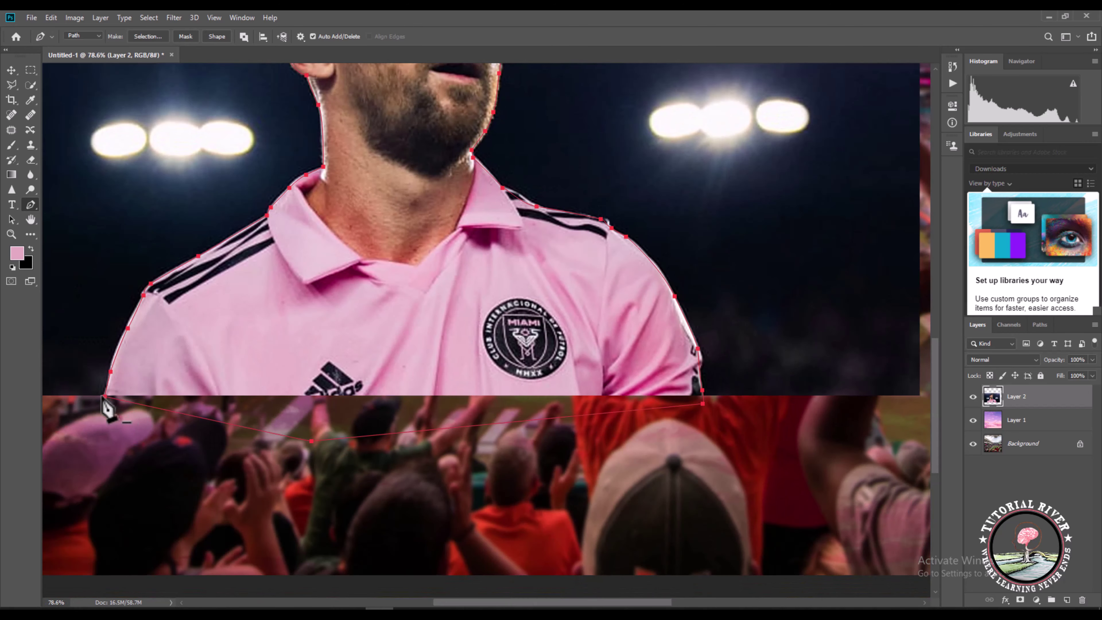
Copy the traced Messi figure onto its own layer and delete the original photo layer, Layer 2
key(Return)
key(ctrl+shift+alt+n)
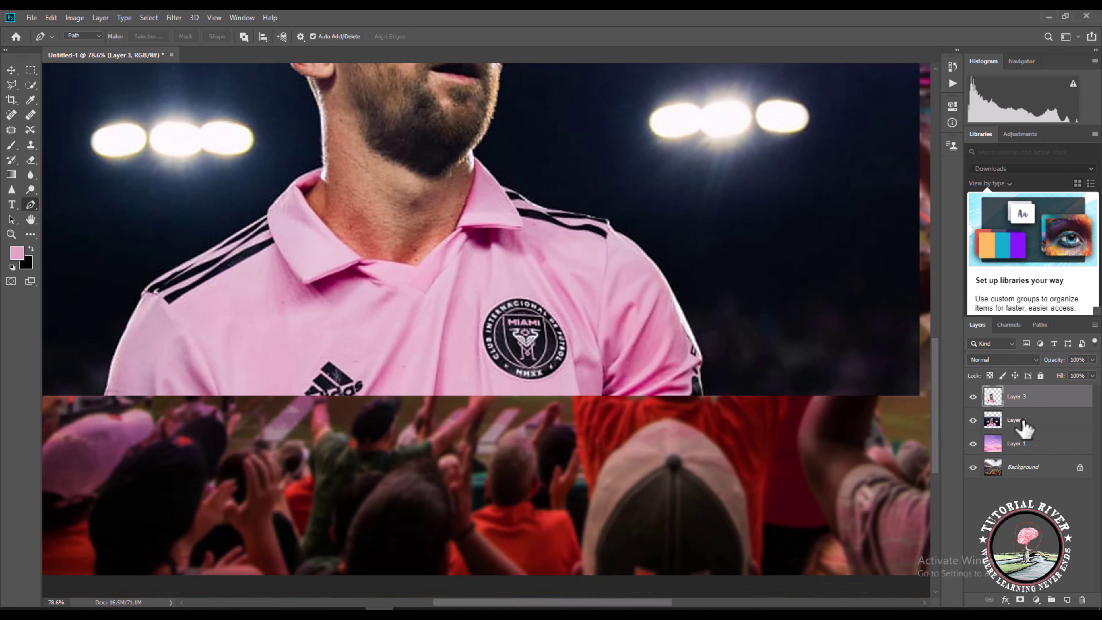
click(1024, 423)
key(Delete)
Scale the Messi cutout to 161.16% and position it slightly left of centre, flush with the canvas's lower edge
click(1039, 404)
key(ctrl+0)
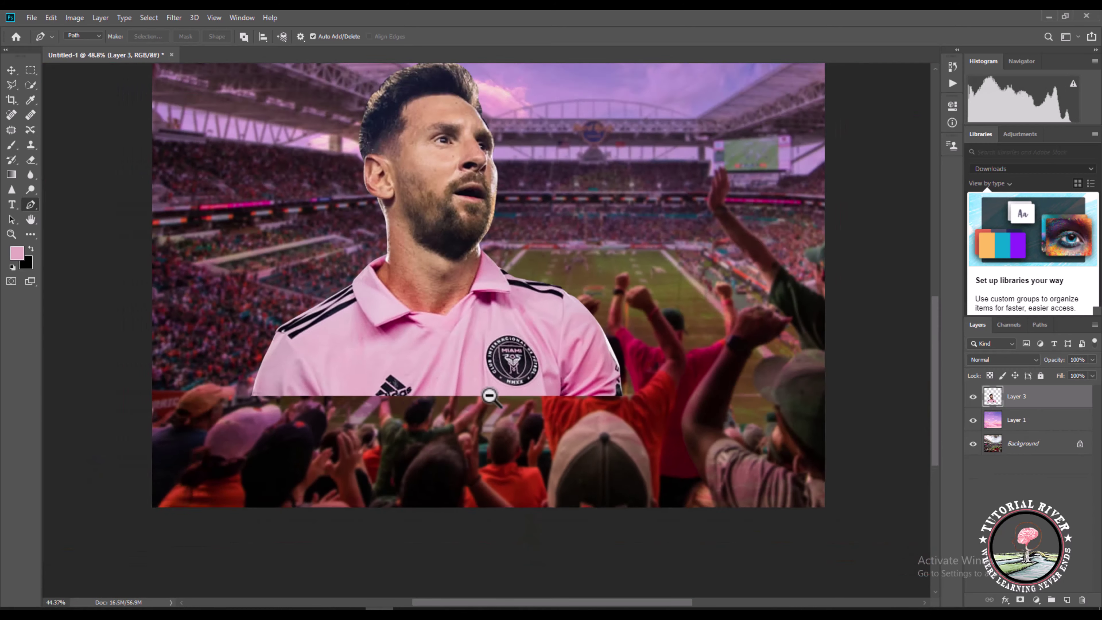
key(ctrl+t)
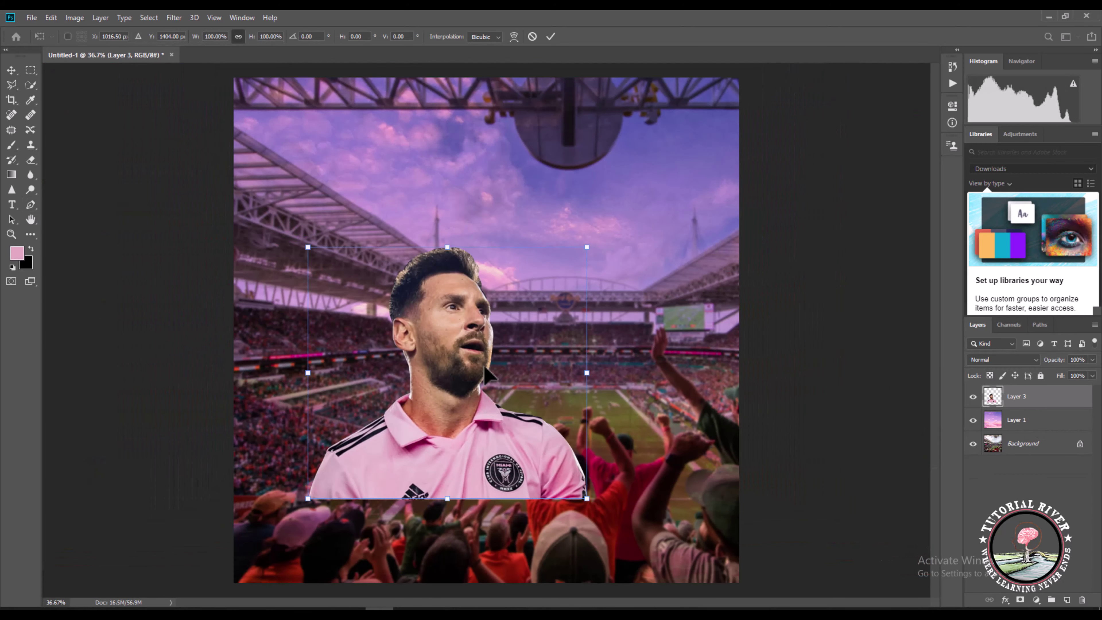
key(ctrl+minus)
drag(567, 265, 623, 214)
drag(503, 375, 464, 429)
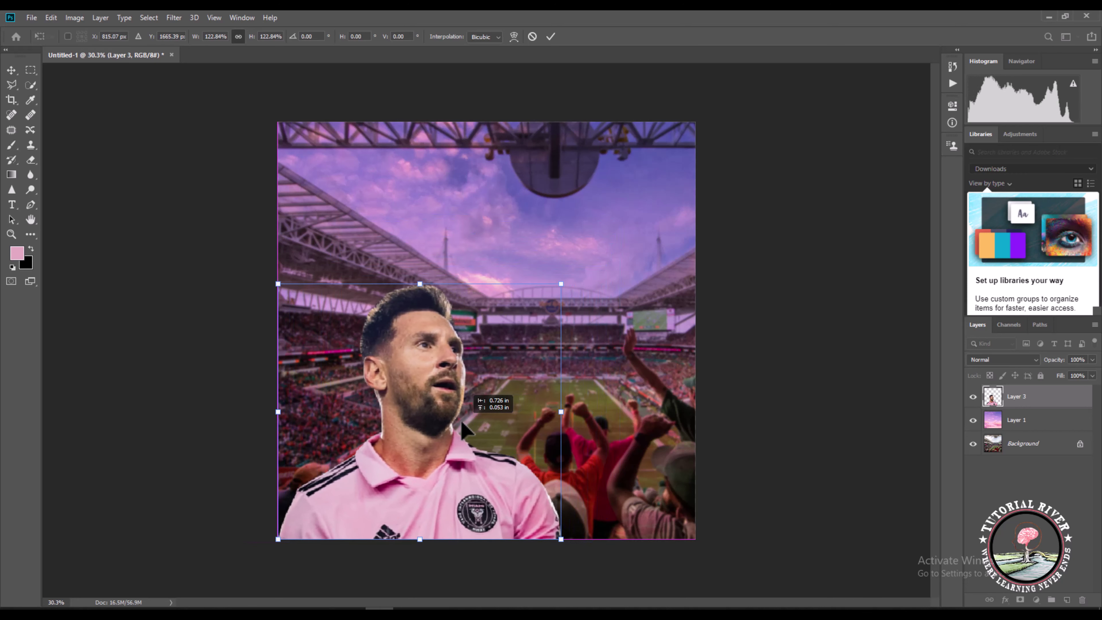
drag(560, 283, 649, 204)
drag(591, 320, 564, 320)
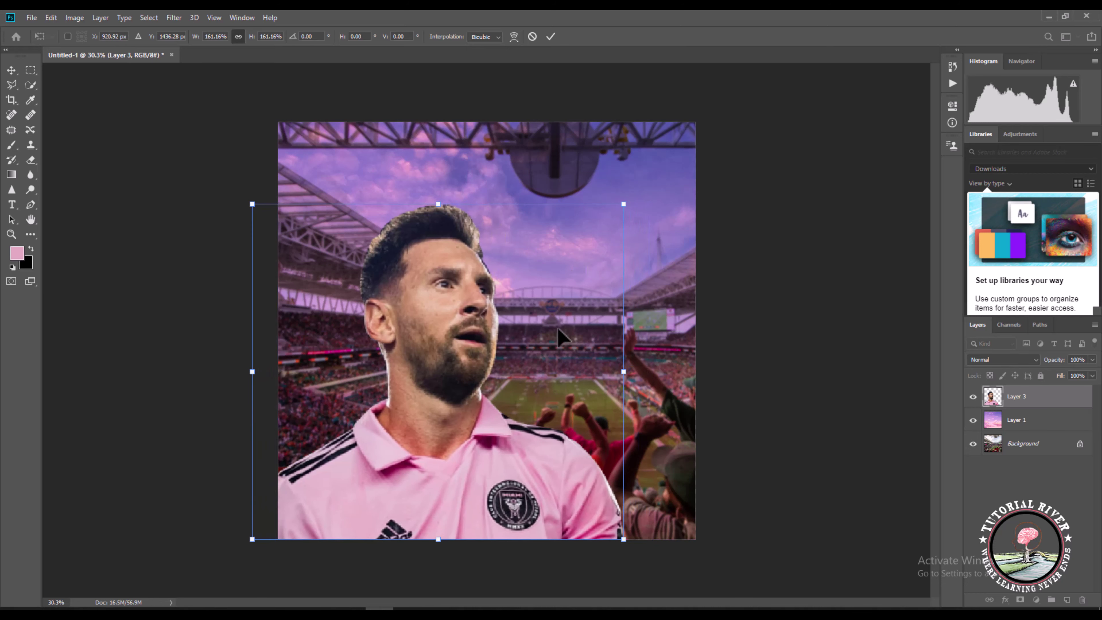
click(551, 36)
Set up the Brush tool at size 800 with pink #e2acbe as the foreground colour
key(p)
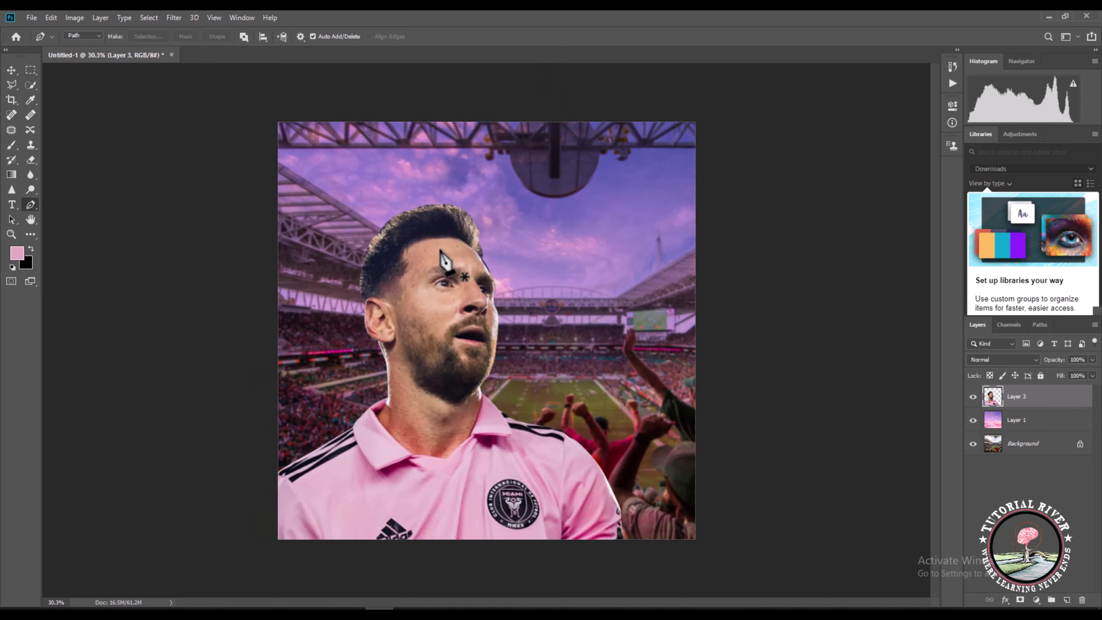
key(ctrl+plus)
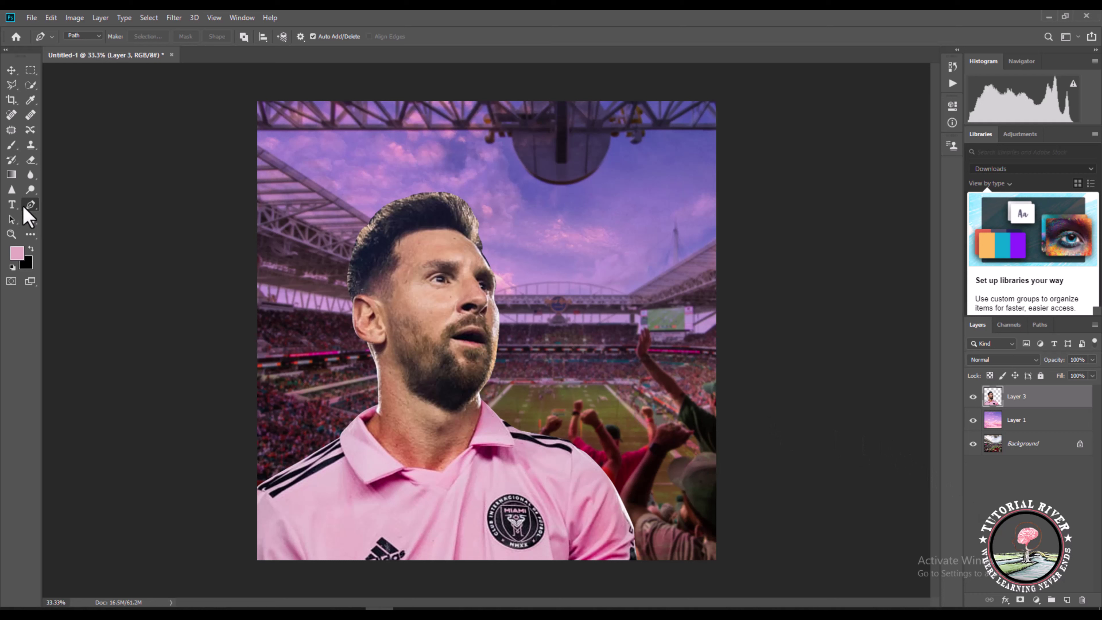
click(13, 145)
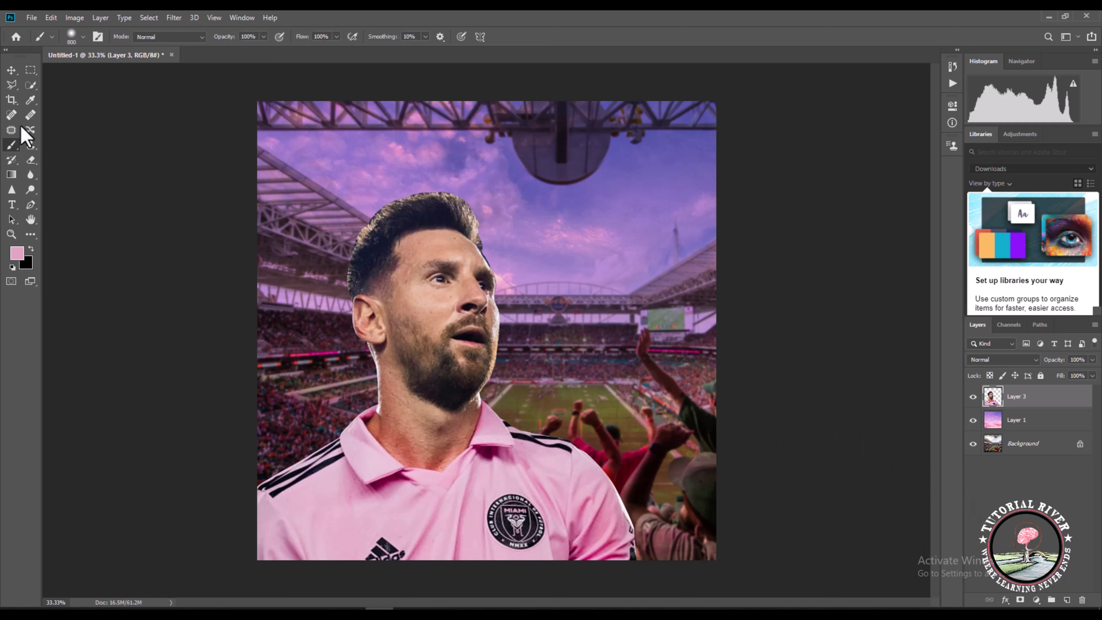
click(72, 36)
click(98, 136)
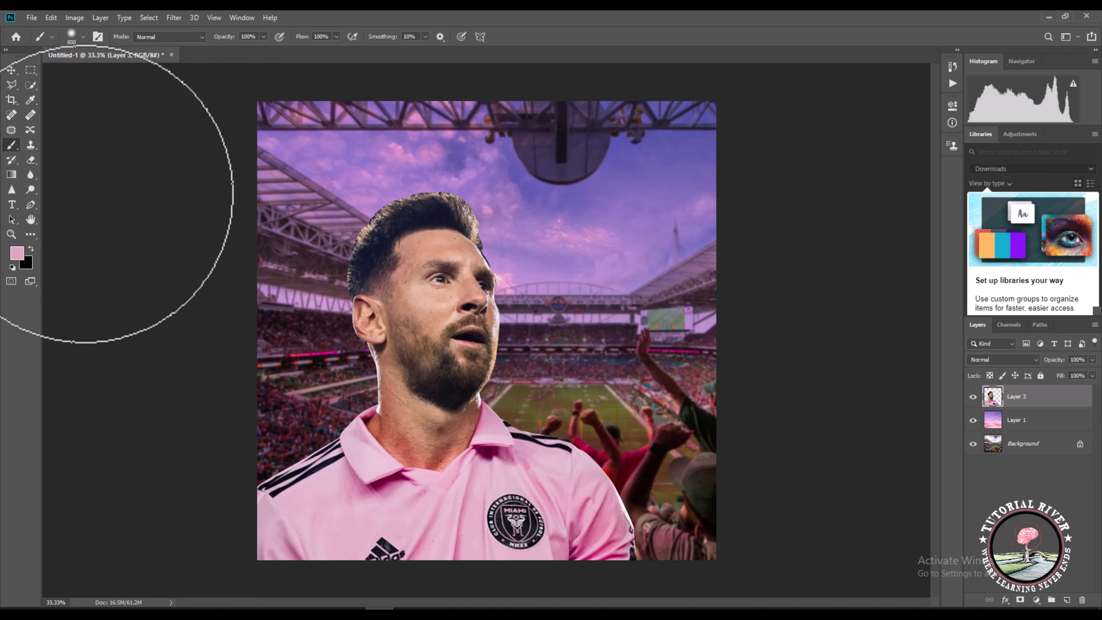
click(17, 252)
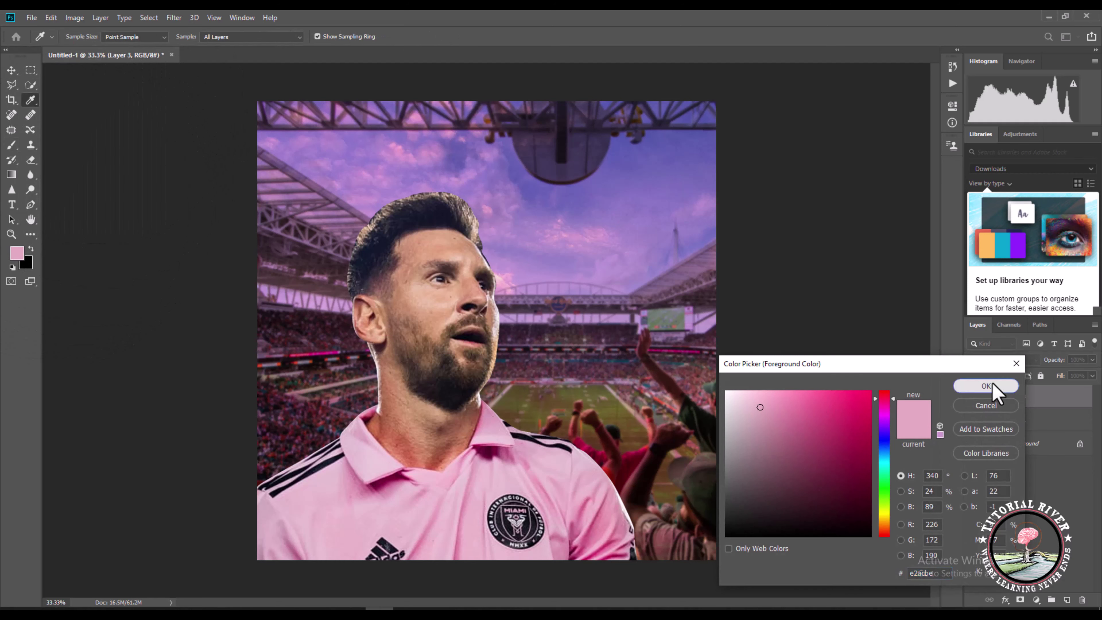
click(985, 385)
Try painting pink over the whole canvas on the Messi cutout layer and lowering that layer's opacity
mouse_move(226, 332)
mouse_down()
mouse_move(288, 192)
mouse_move(668, 145)
mouse_move(709, 187)
mouse_move(142, 325)
mouse_move(118, 438)
mouse_move(485, 522)
mouse_move(821, 433)
mouse_move(740, 268)
mouse_move(552, 198)
mouse_move(191, 155)
mouse_move(186, 143)
mouse_up()
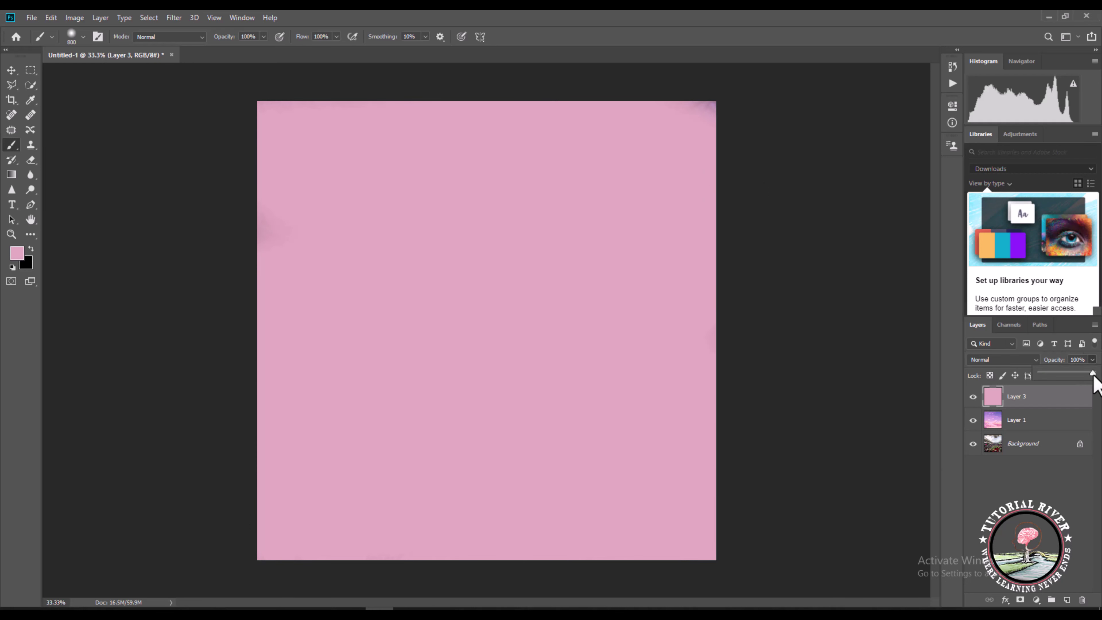
drag(1093, 374, 1053, 374)
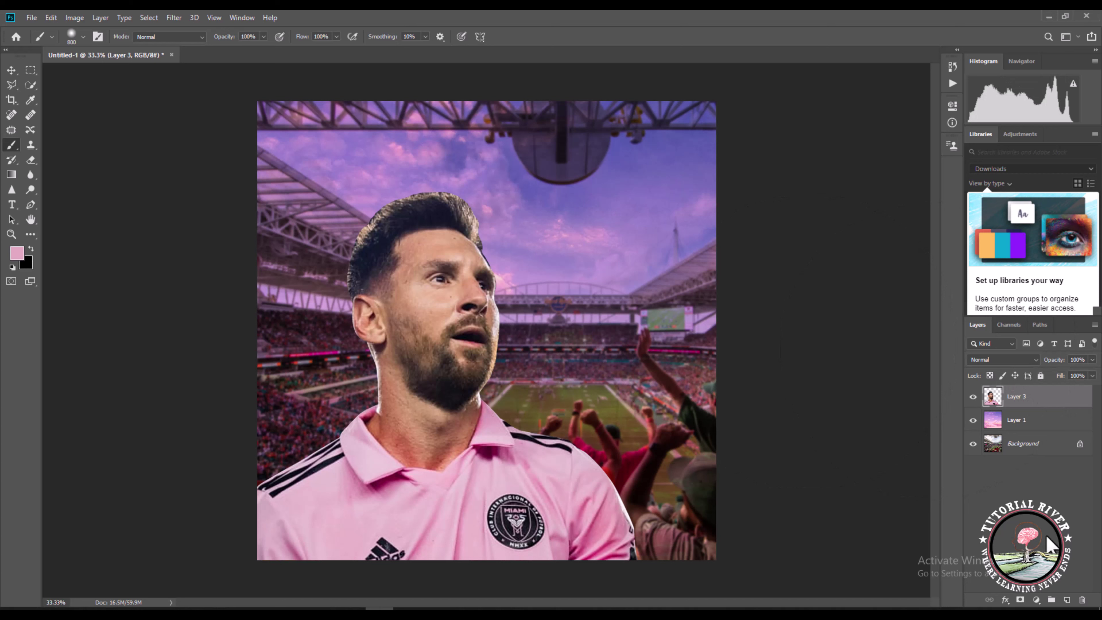
Add a new layer above the cutout, set its opacity to 21% and paint pink across the entire canvas
click(1067, 600)
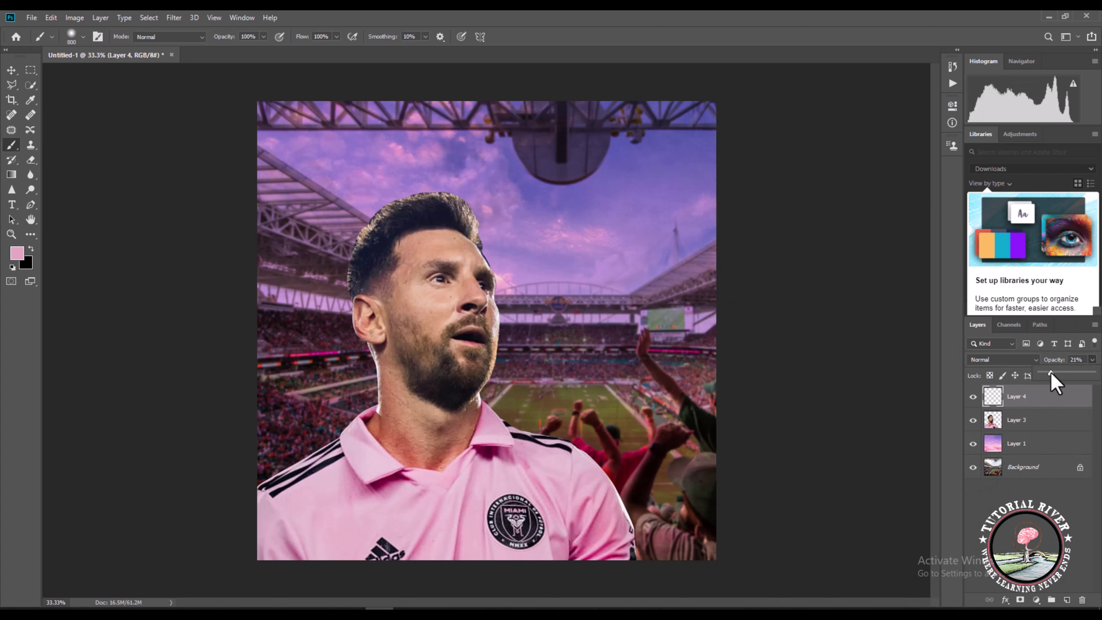
click(546, 174)
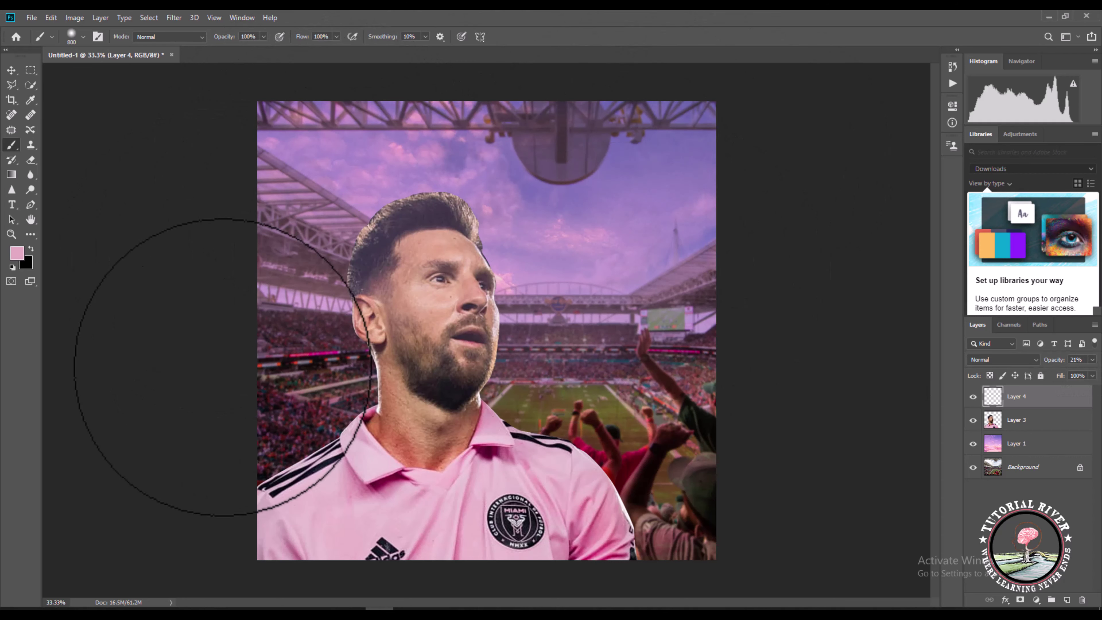
drag(222, 367, 737, 480)
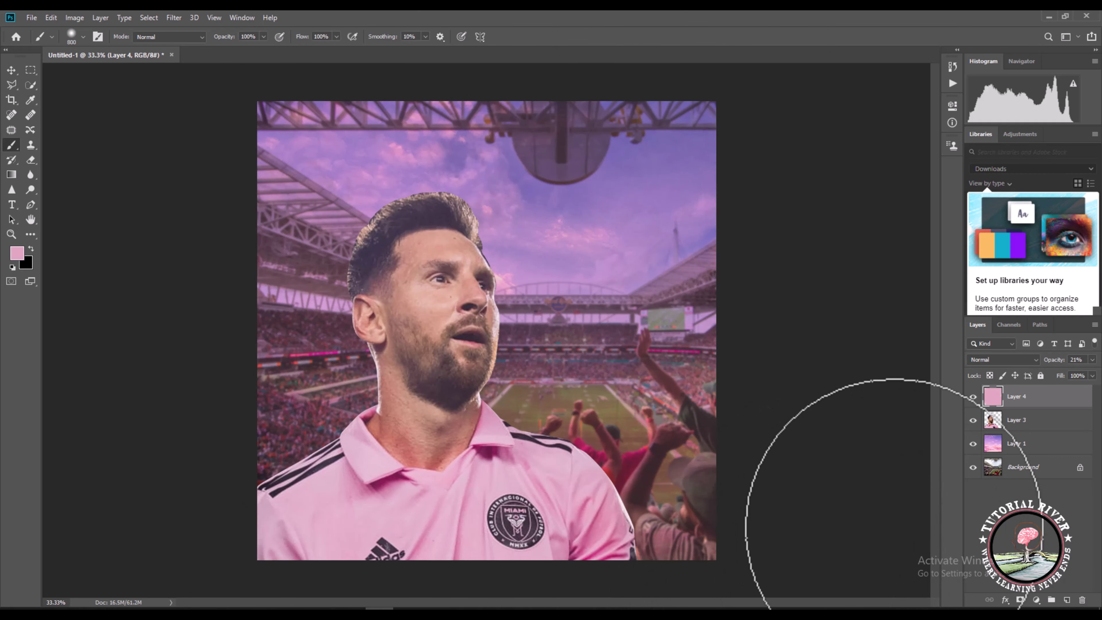
Set up the Eraser at 300 px with 28% hardness for the Messi cutout layer, Layer 3
click(1017, 420)
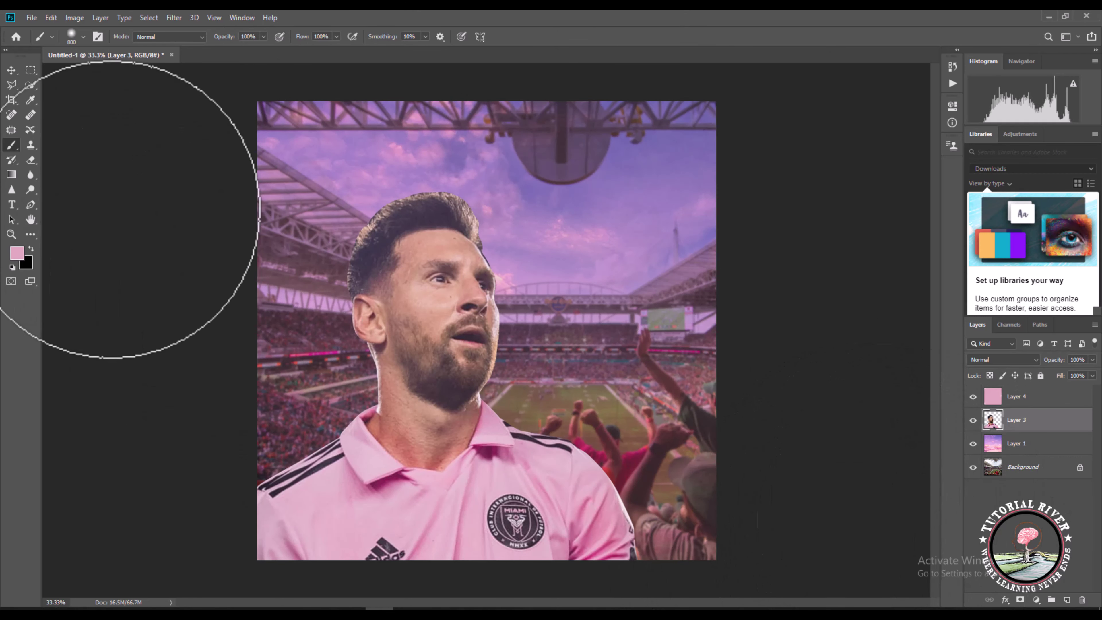
click(32, 164)
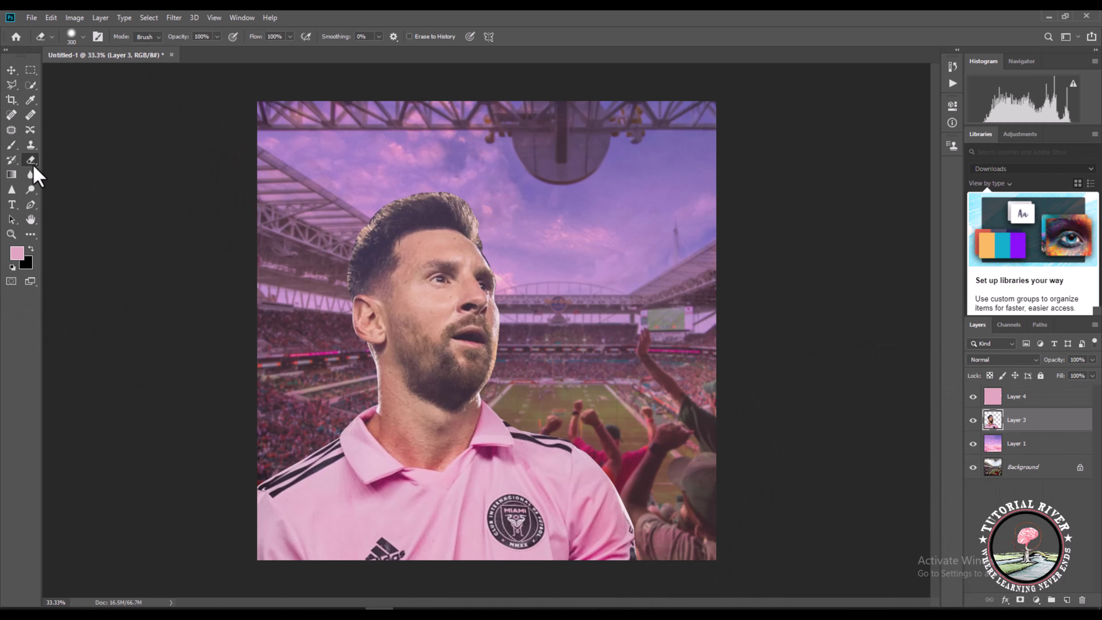
click(79, 42)
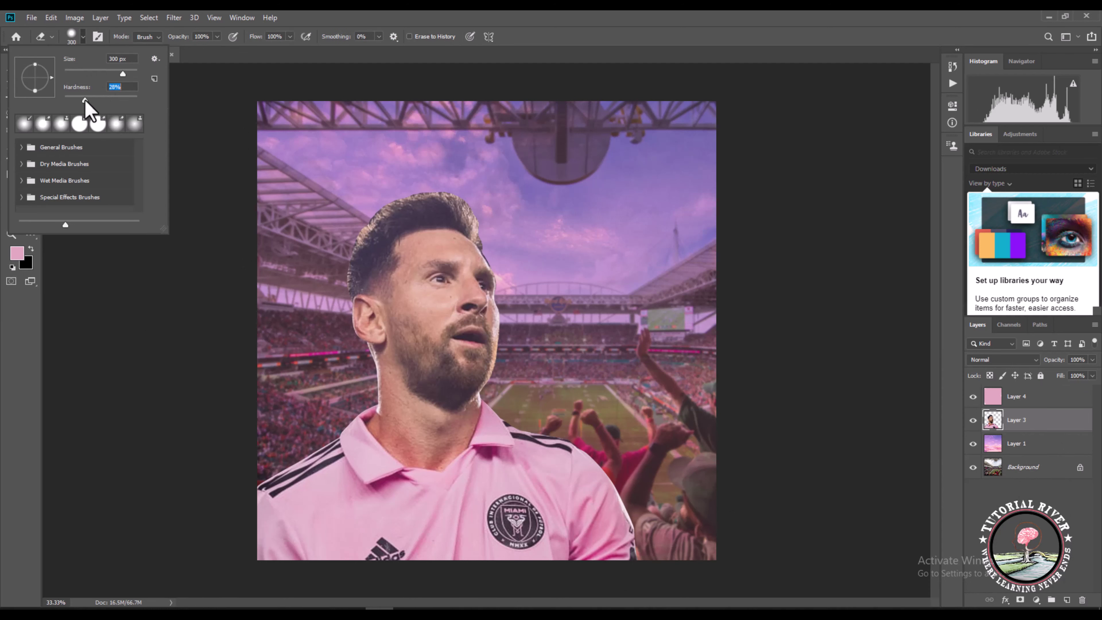
key(Return)
Softly erase the edge of the Messi cutout around the hair, ear, neck and shoulder on the ear side with the 300 px eraser
scroll(495, 197, up, 2)
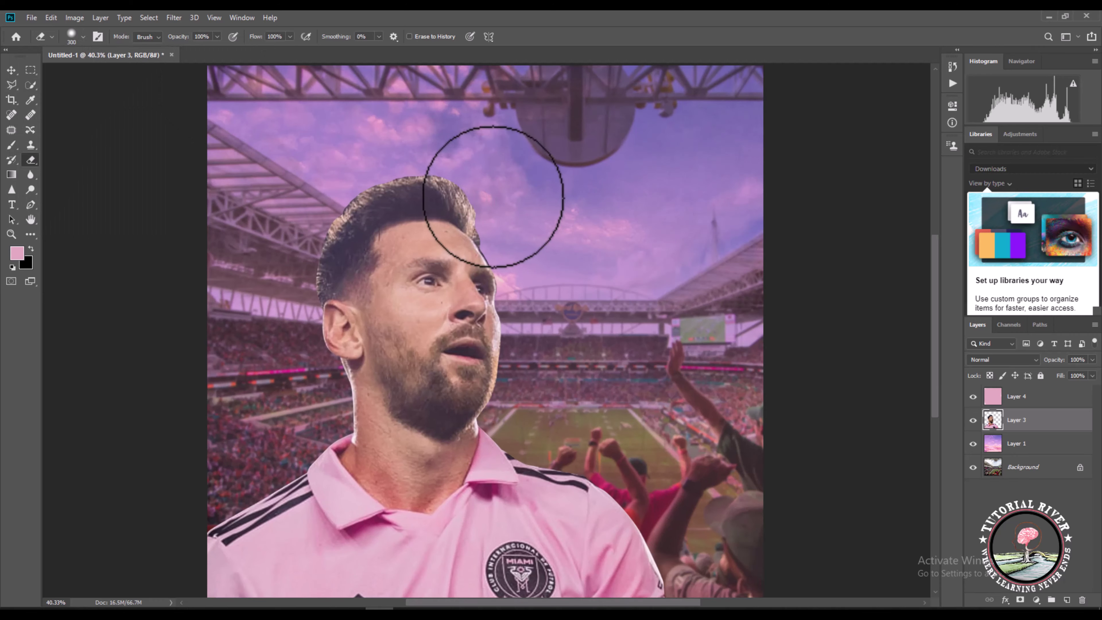
scroll(504, 216, up, 2)
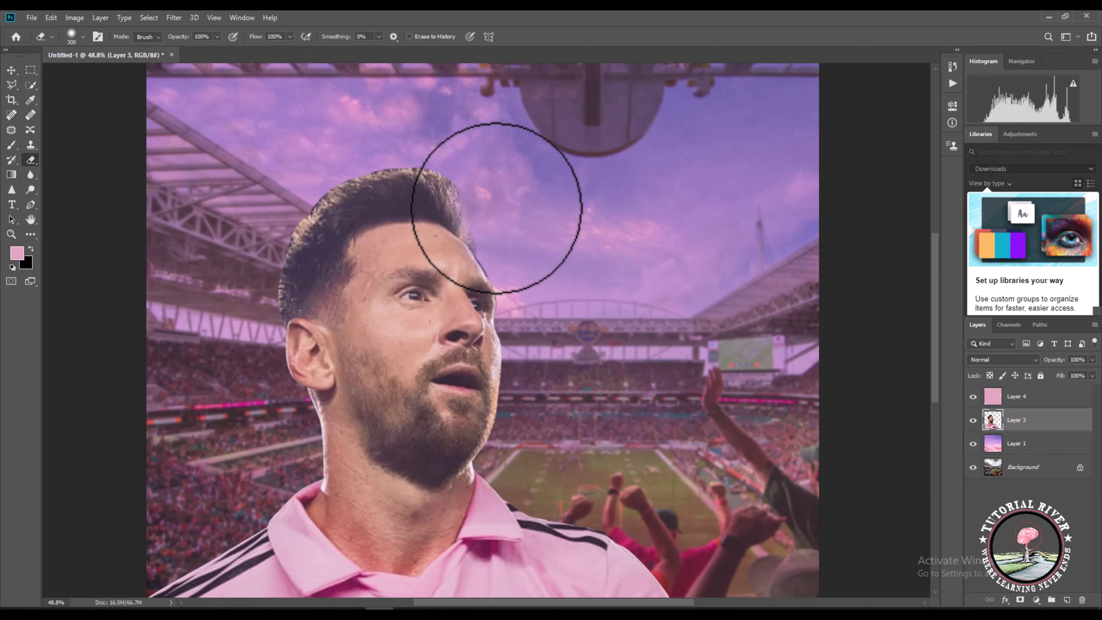
scroll(533, 223, up, 4)
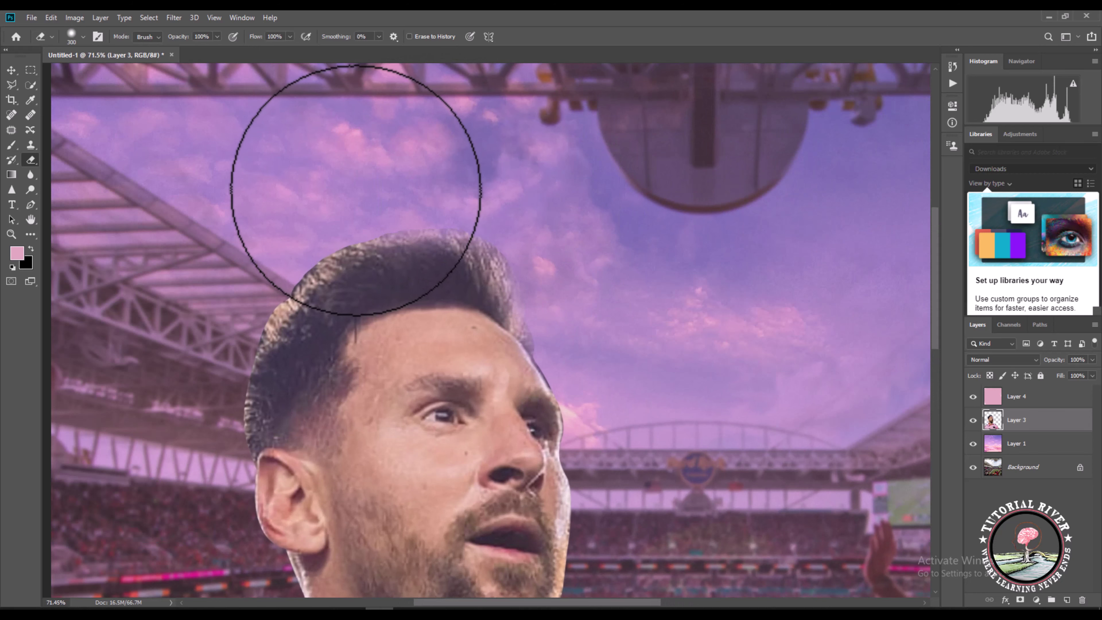
drag(259, 258, 367, 259)
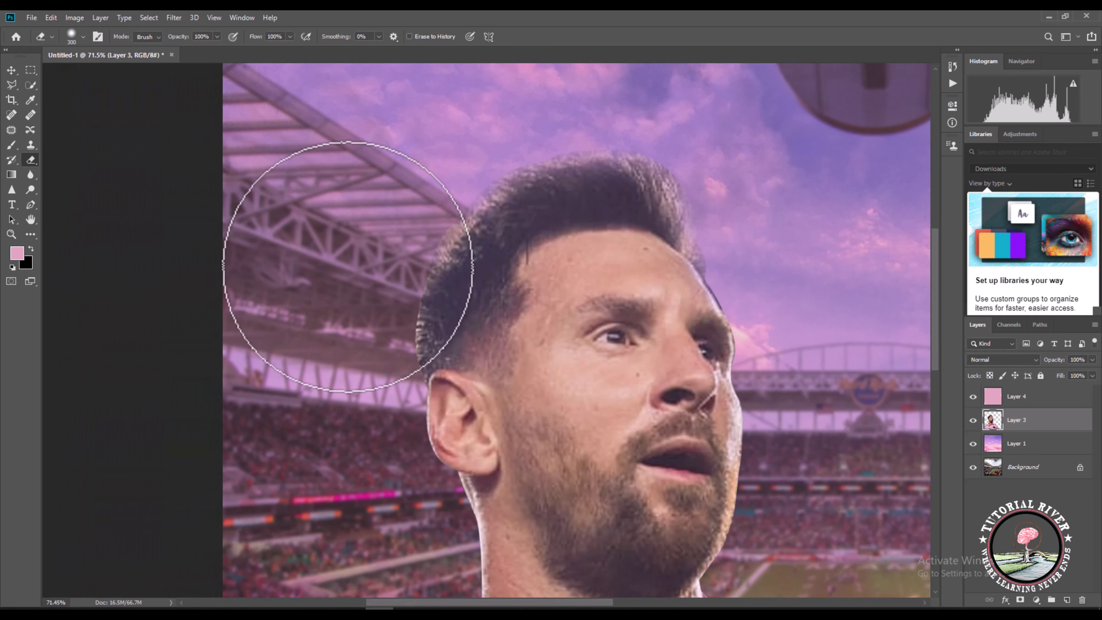
mouse_move(368, 364)
mouse_down()
mouse_move(320, 290)
mouse_move(374, 380)
mouse_up()
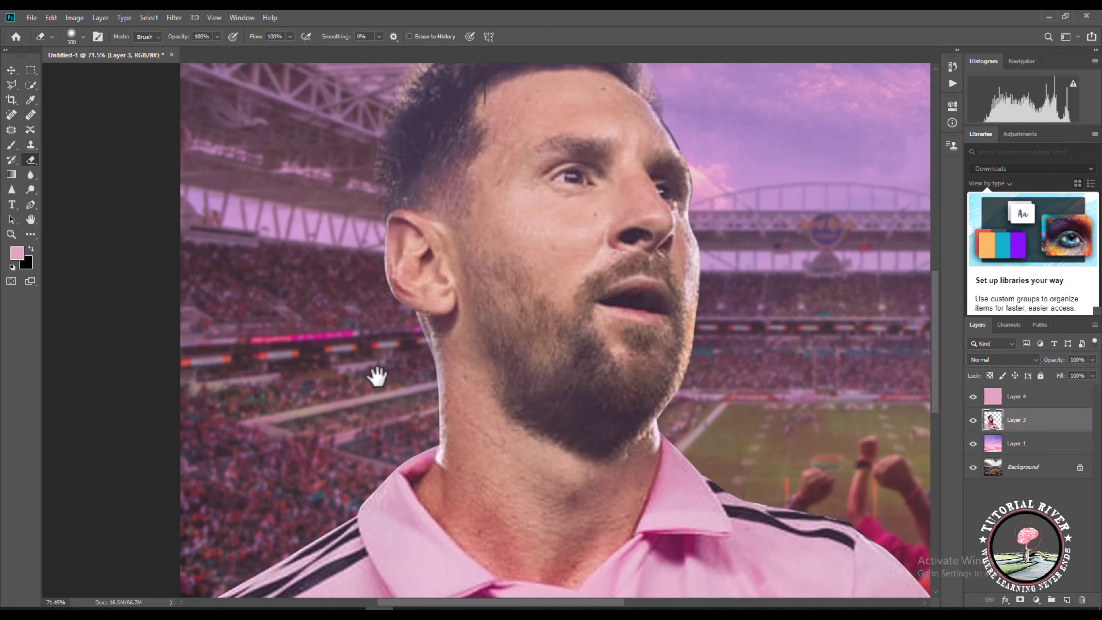
scroll(352, 418, down, 3)
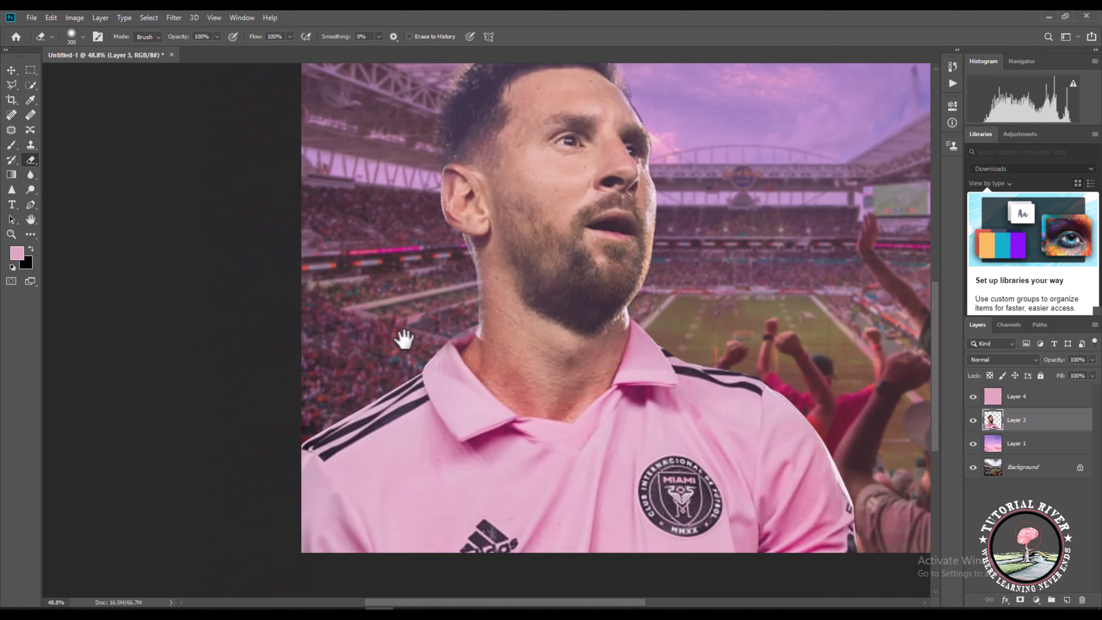
scroll(404, 338, up, 2)
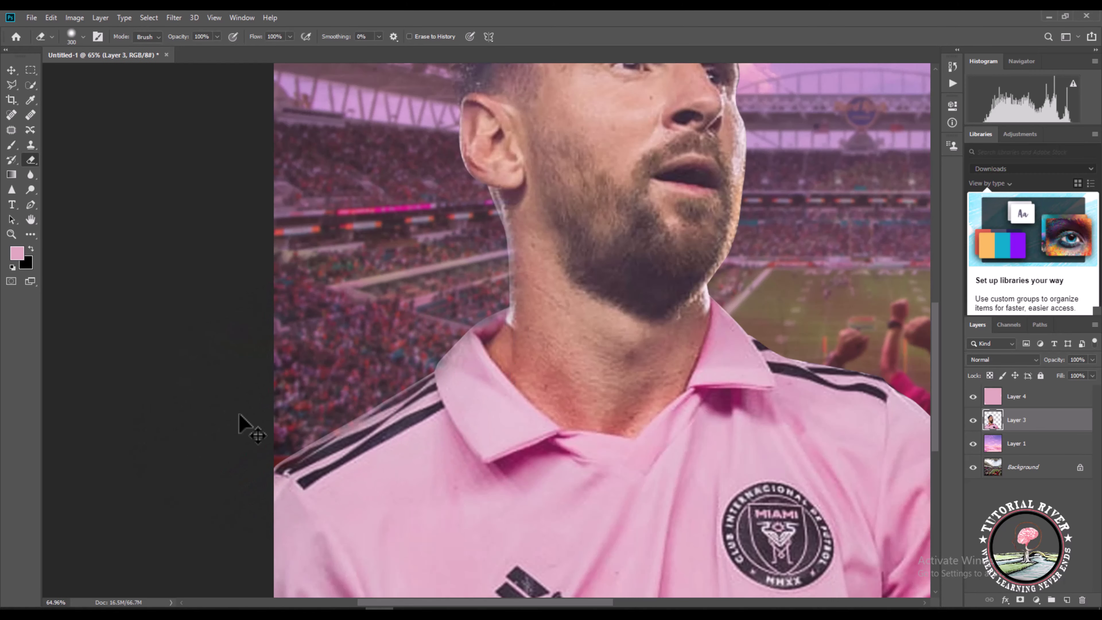
Reduce the eraser to 100 px and soften the cutout's shirt edge from the collar along the shoulder beside the crowd to the sleeve
scroll(243, 423, down, 3)
scroll(569, 446, up, 4)
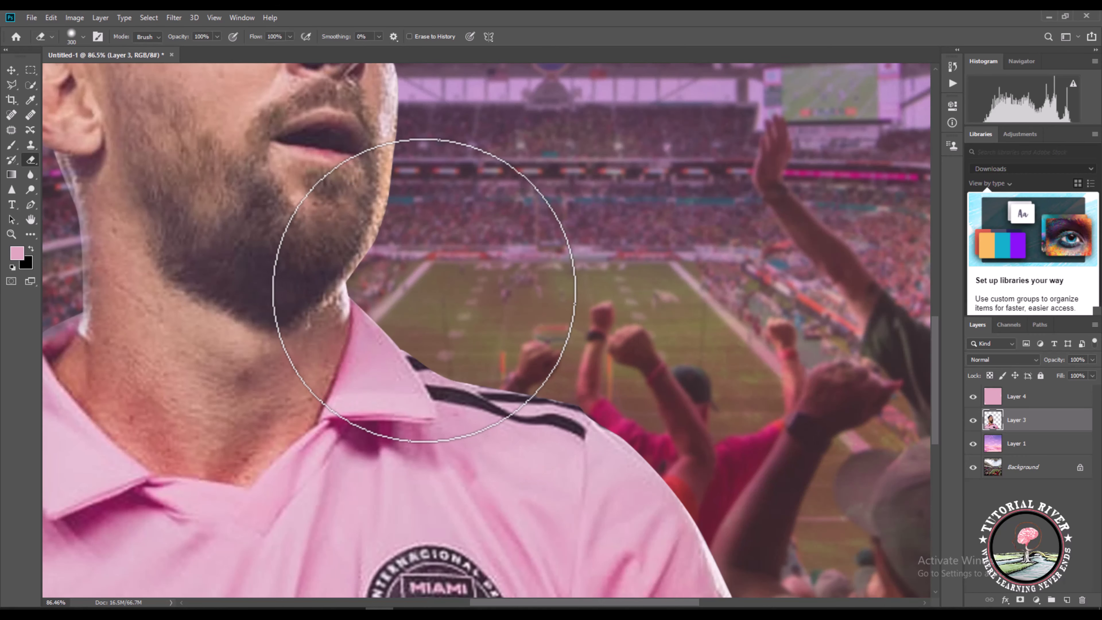
key(bracketleft)
key(bracketleft)
key(bracketleft)
key(bracketleft)
key(bracketleft)
key(bracketleft)
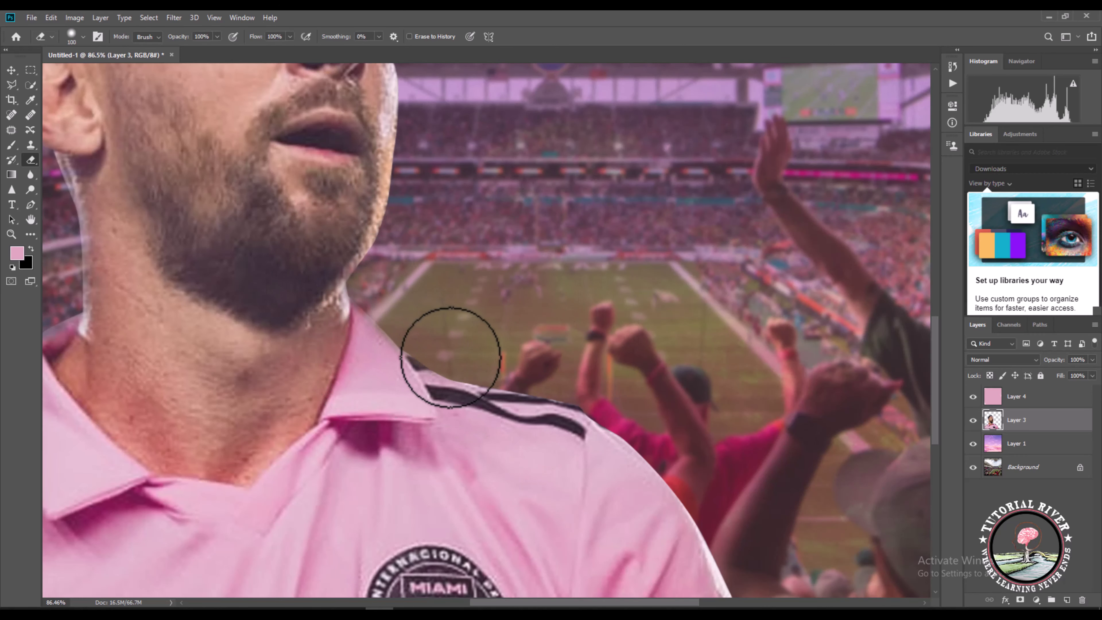
drag(641, 441, 450, 233)
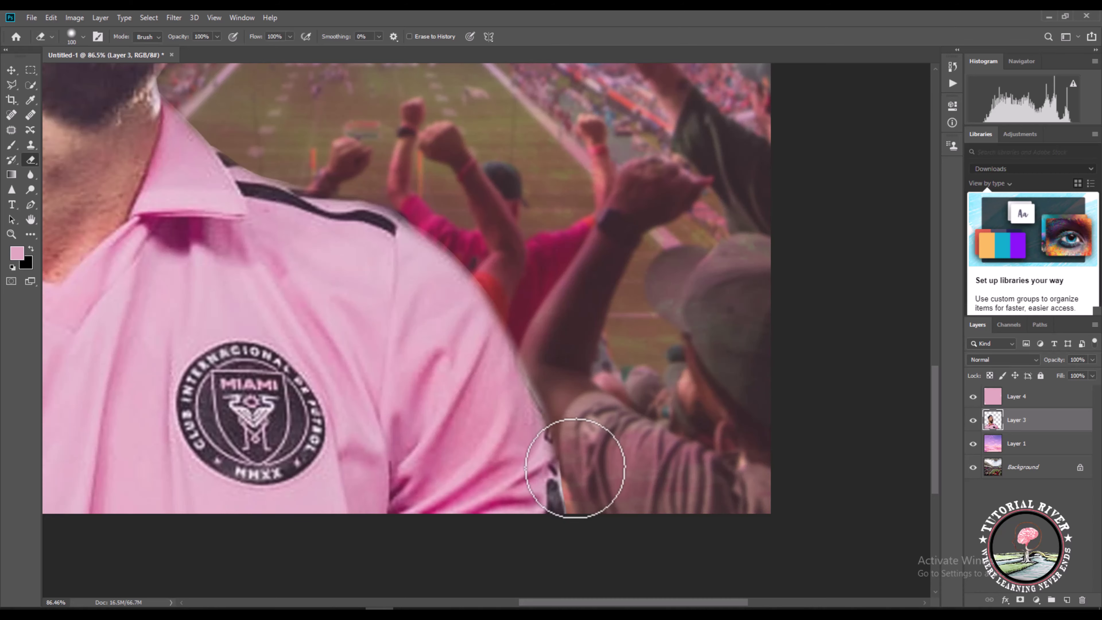
Soften the cutout's edge with the 100 px eraser along the face from the beard past the nose to the forehead and hair
scroll(590, 534, down, 3)
scroll(448, 296, up, 4)
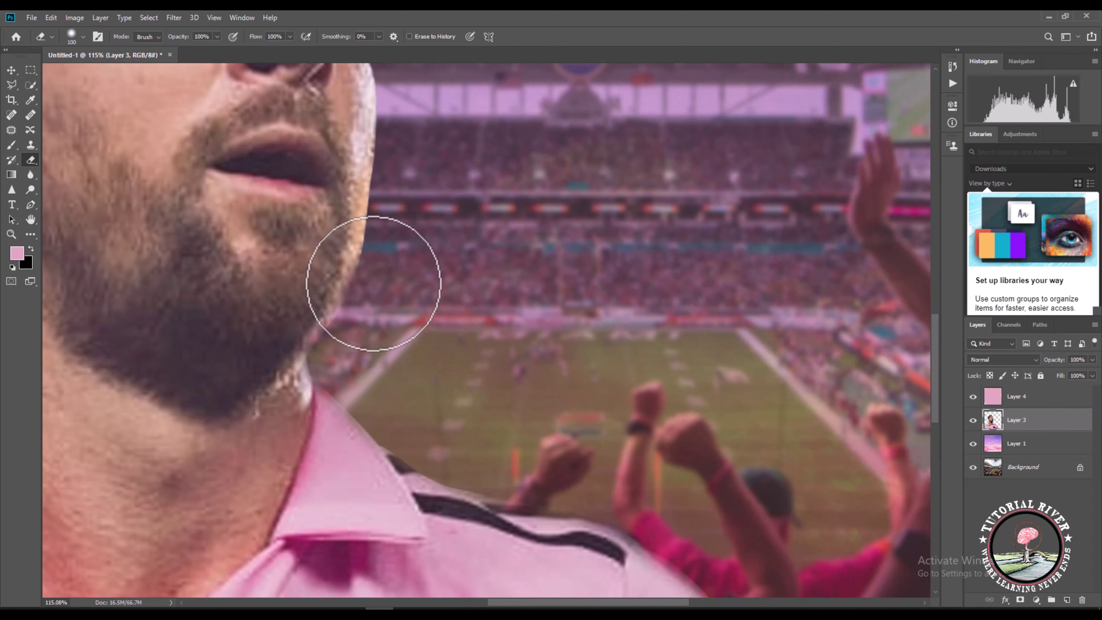
drag(429, 283, 455, 401)
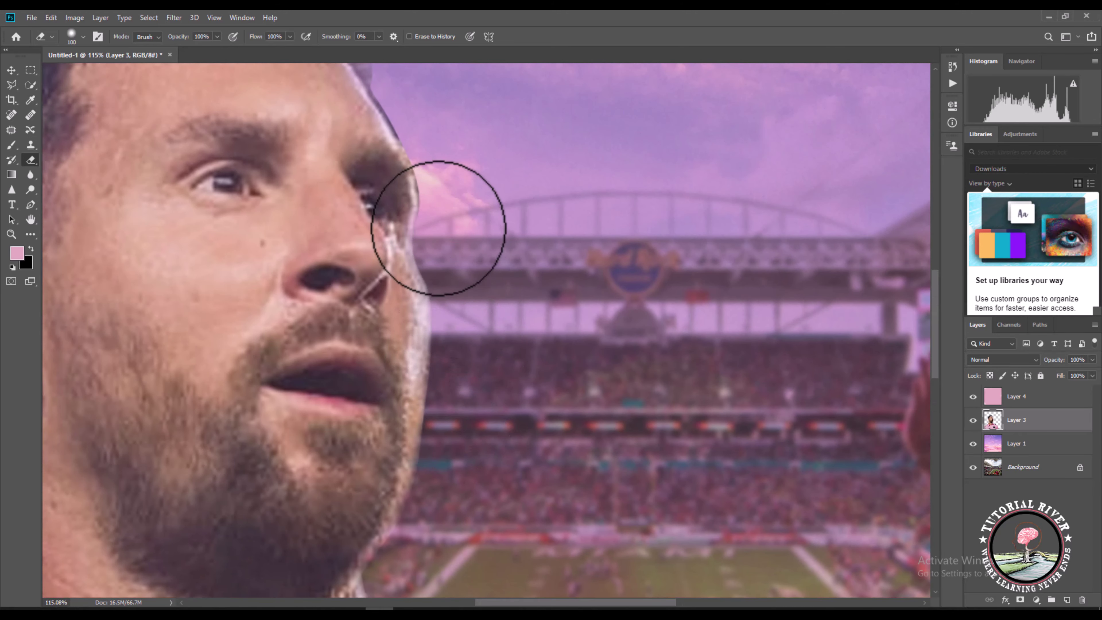
drag(438, 227, 609, 373)
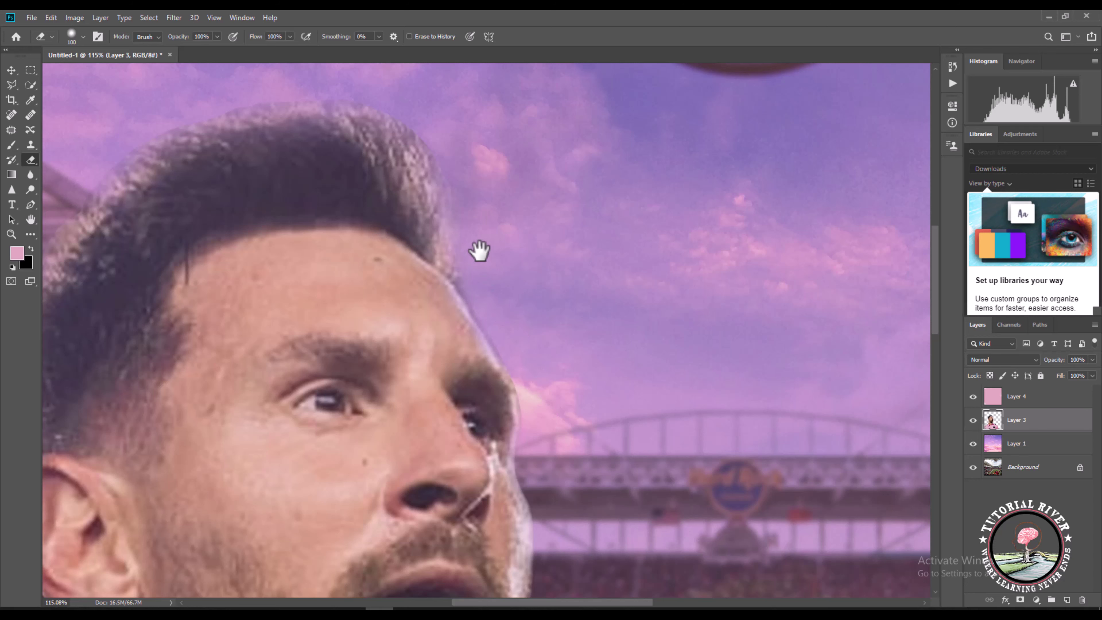
scroll(525, 251, down, 3)
scroll(517, 270, up, 3)
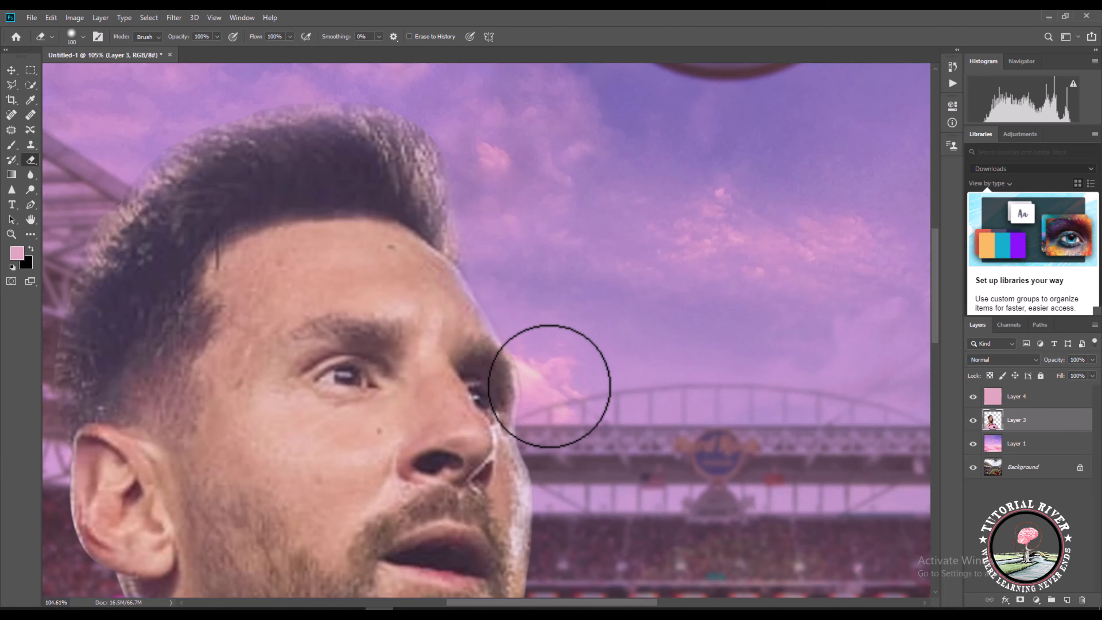
scroll(553, 327, down, 5)
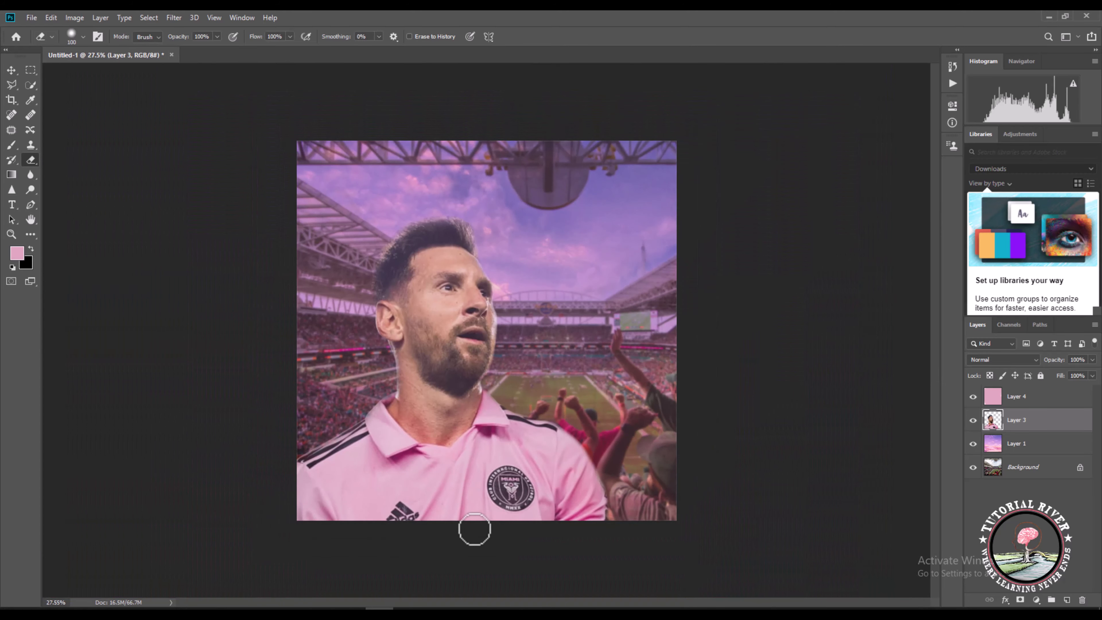
Switch to Chrome and search for "gots" images in a new tab
key(alt+Tab)
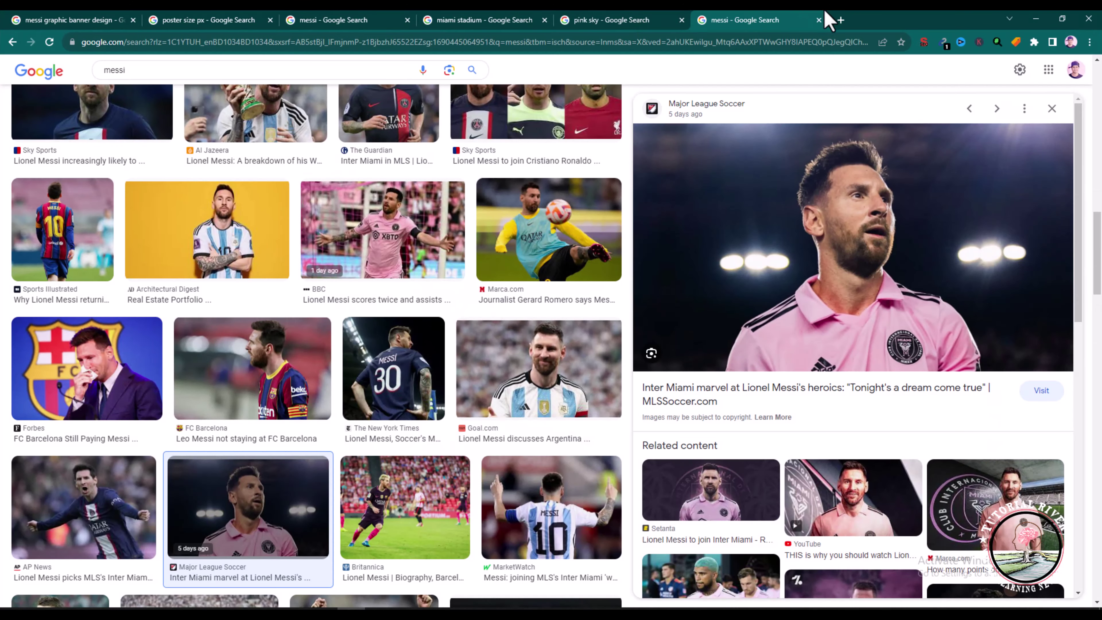
click(841, 20)
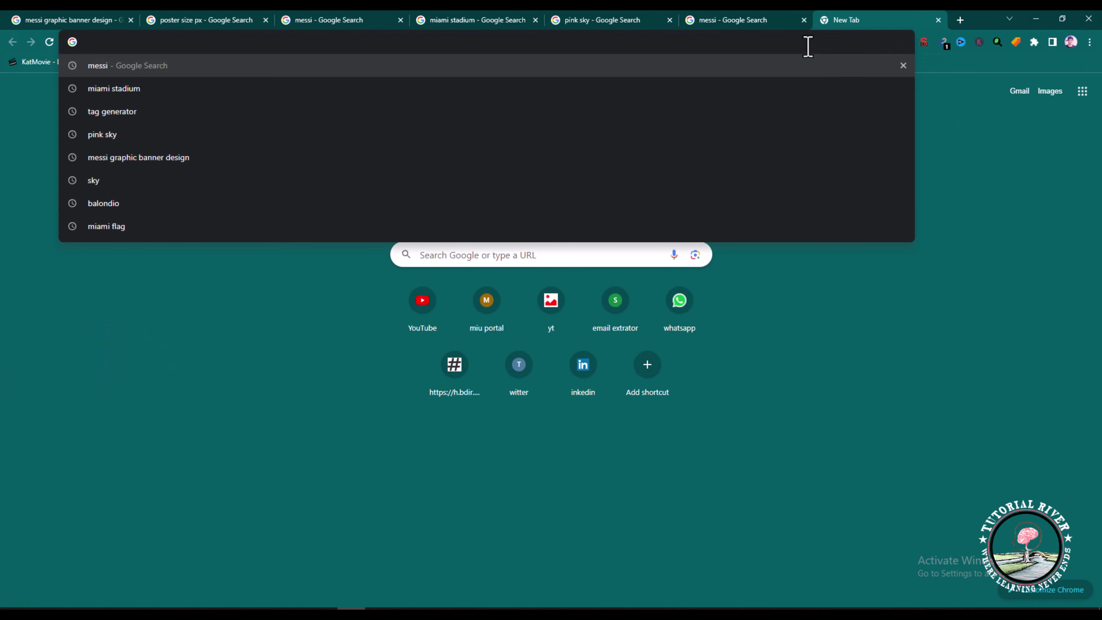
text(got)
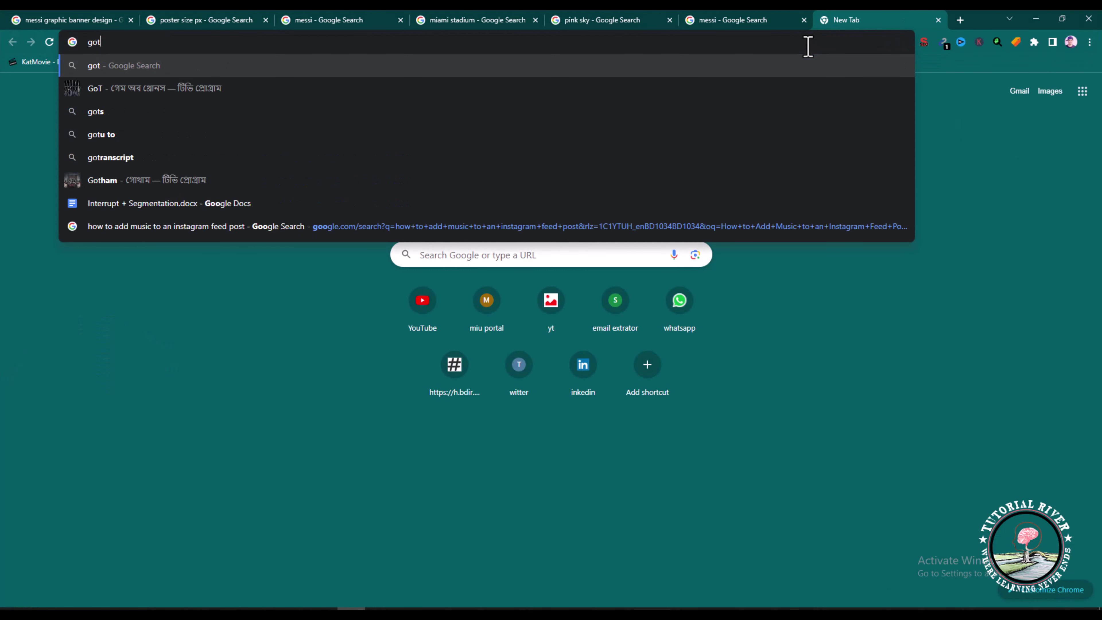
click(122, 112)
click(146, 124)
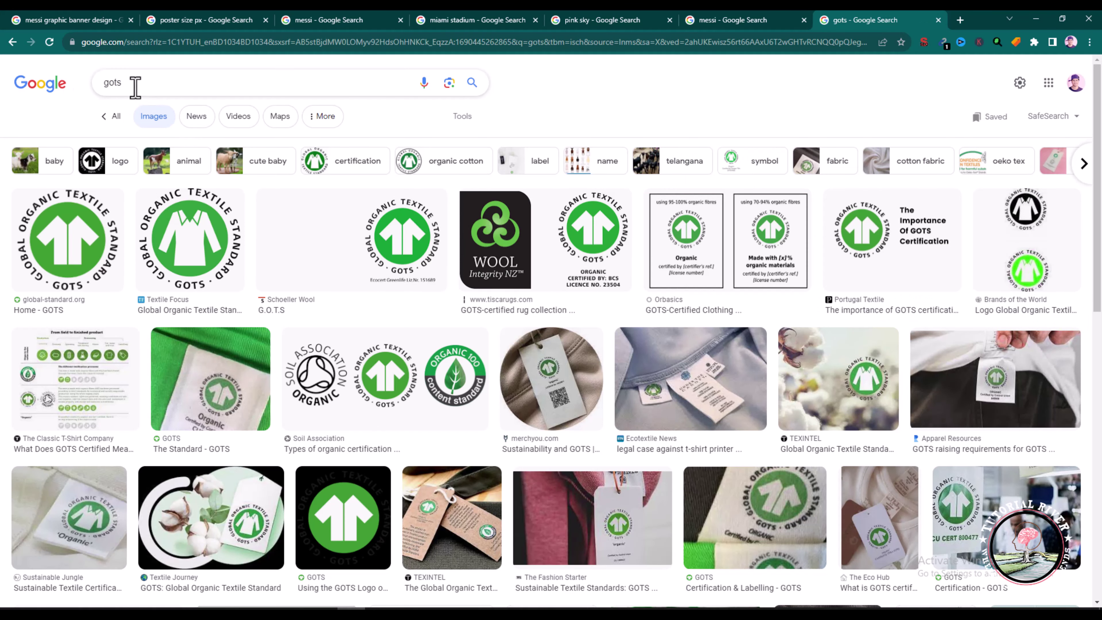
Replace the image search term with "goot" and run the search
double_click(135, 87)
text(goot)
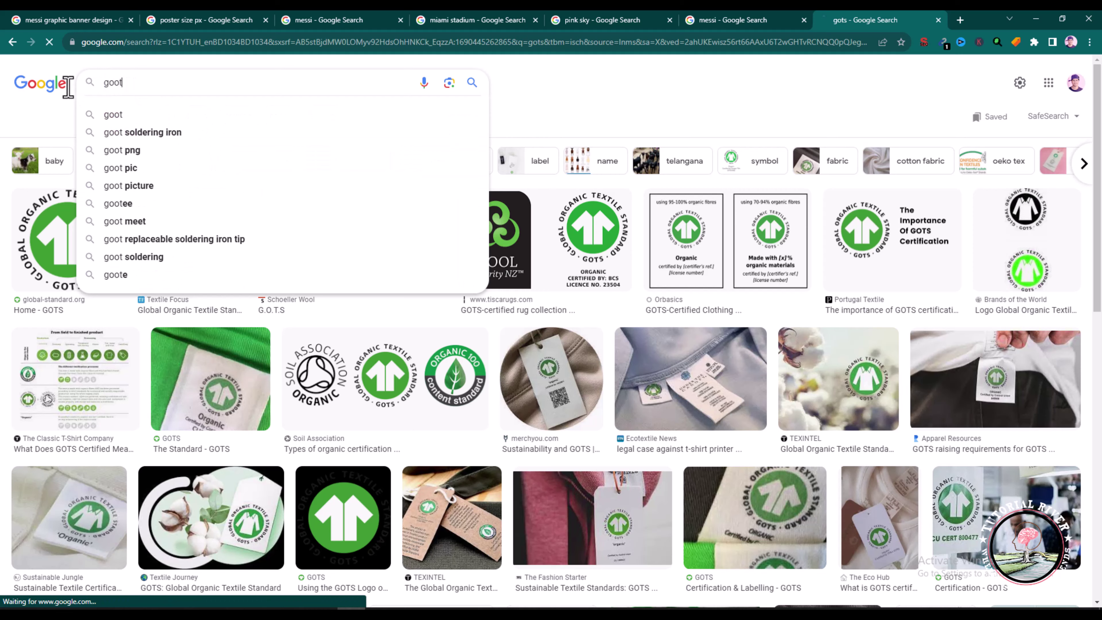
key(Return)
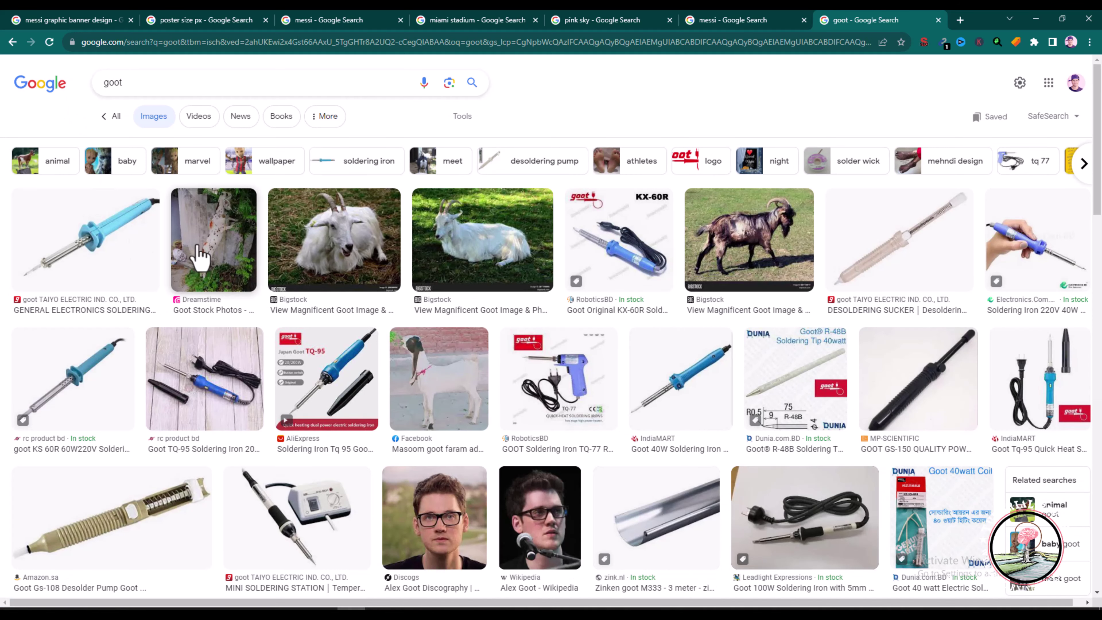
Open the white long-haired goat photo and look through related images, including the Bigstock photo of a female goat by a wooden rack
click(351, 253)
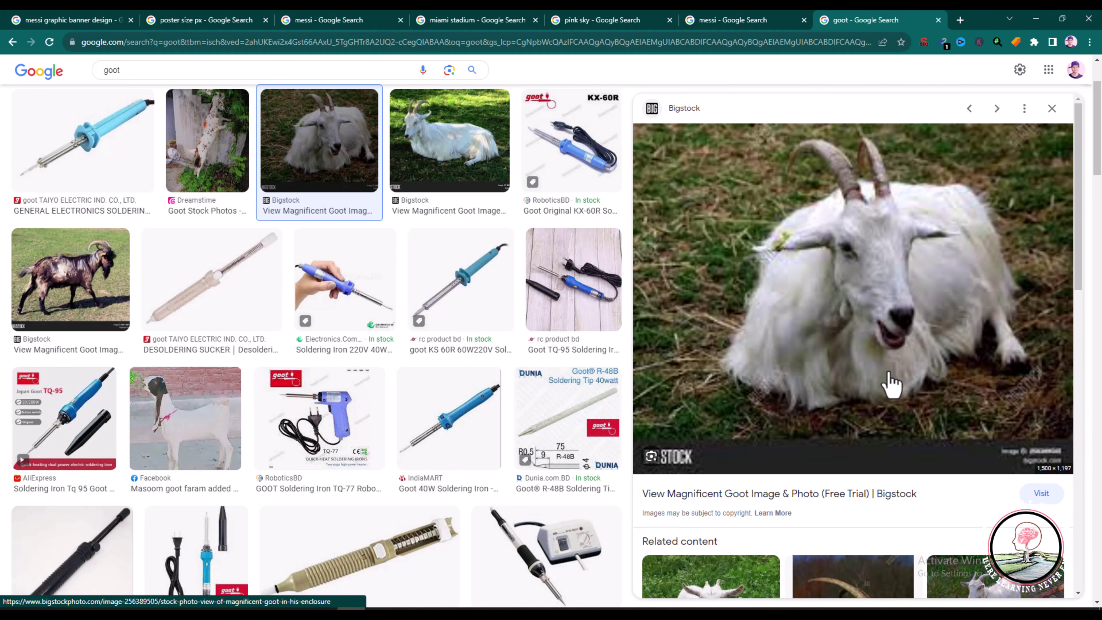
scroll(890, 384, down, 5)
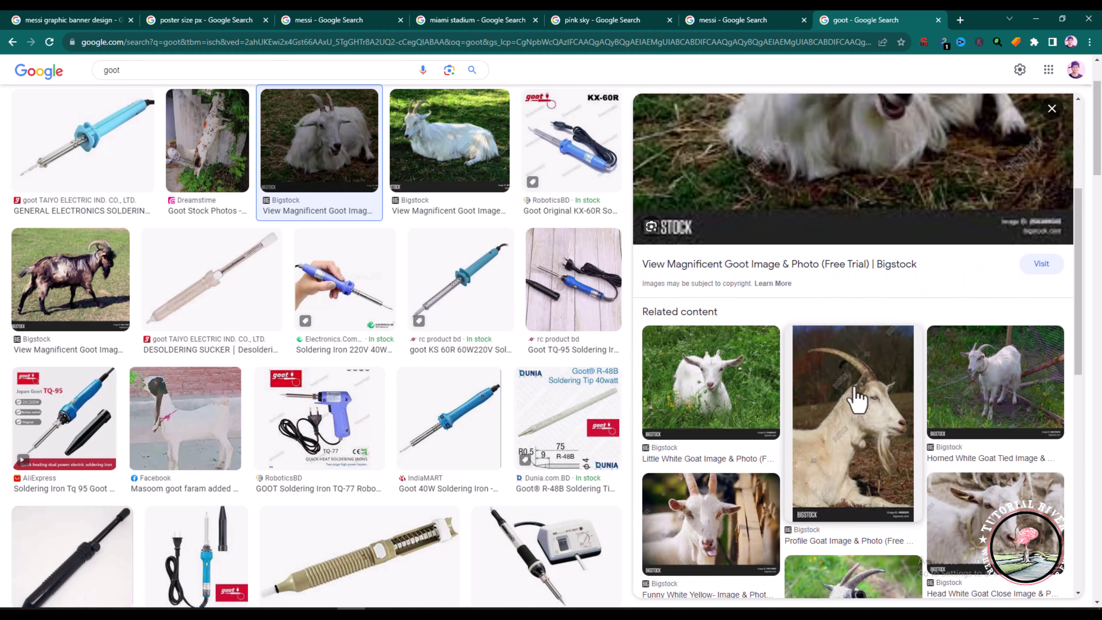
scroll(728, 403, down, 3)
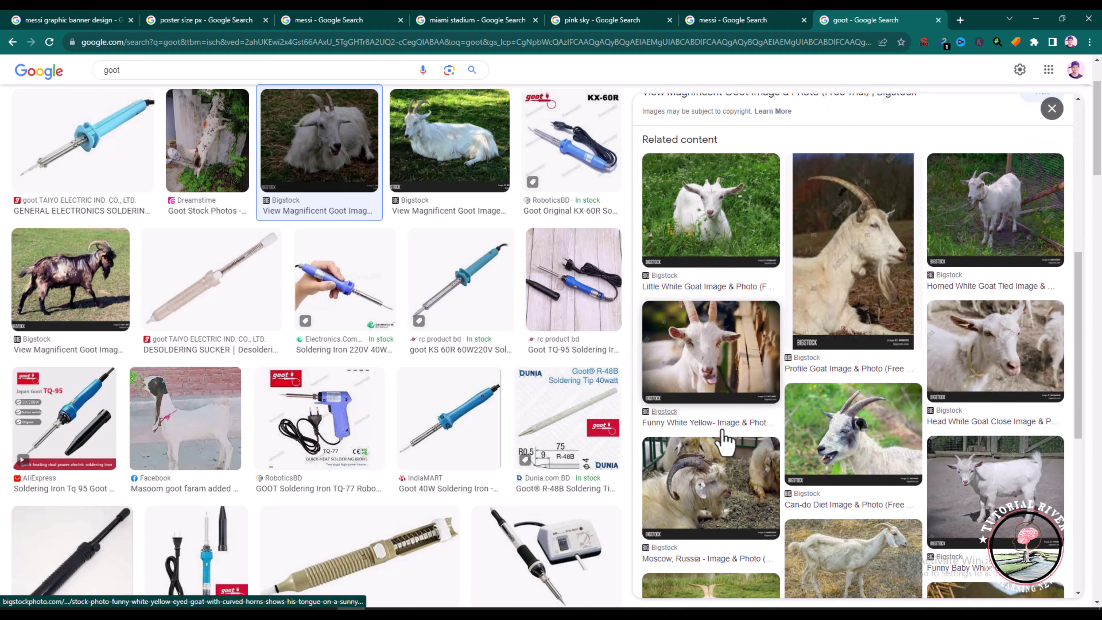
scroll(727, 437, down, 3)
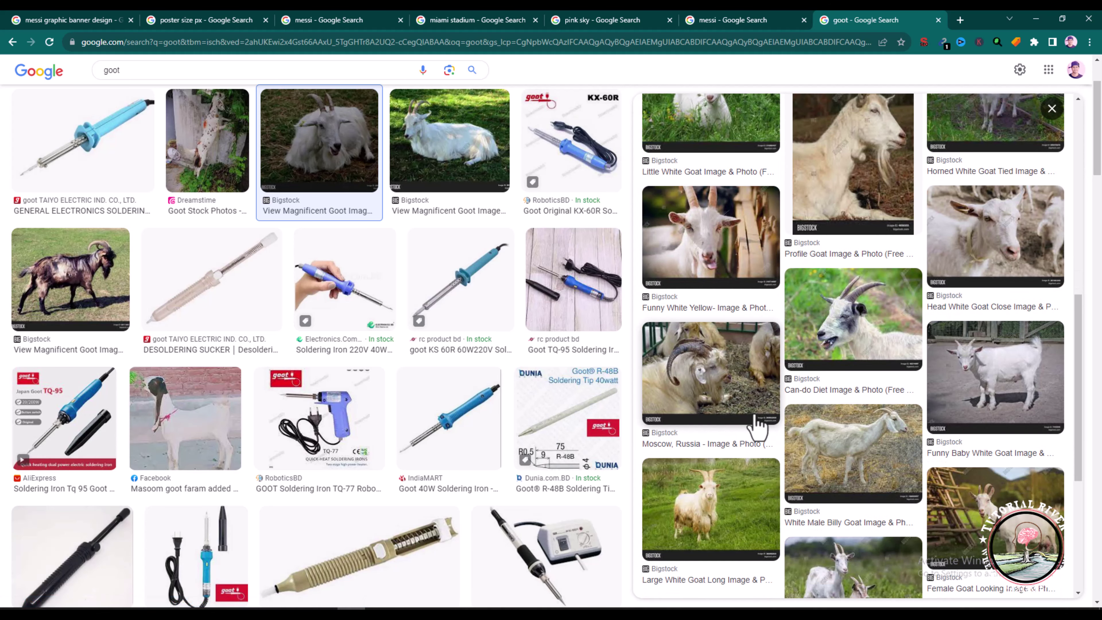
scroll(850, 409, down, 3)
click(1006, 423)
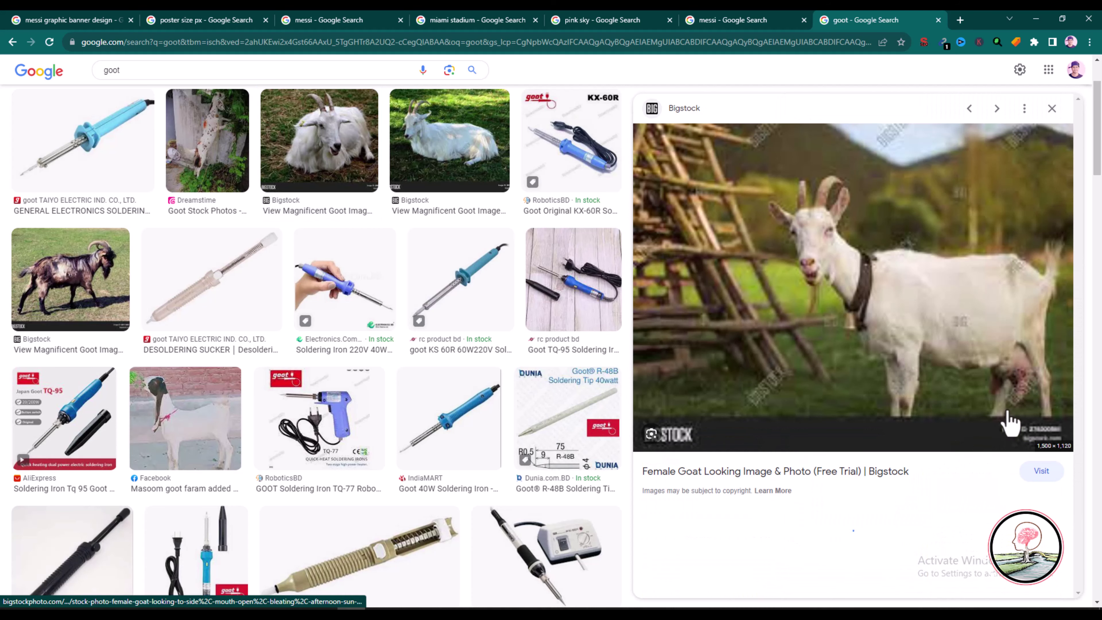
scroll(879, 375, down, 5)
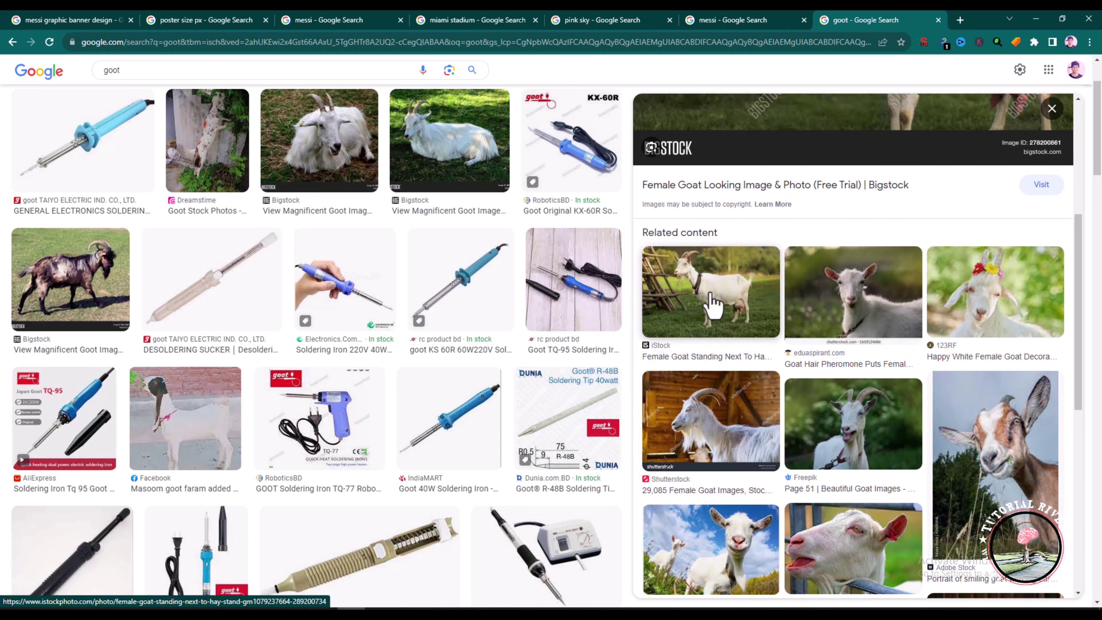
Open the iStock photo of the female goat standing next to a hay stand and copy its image address
click(713, 305)
right_click(762, 187)
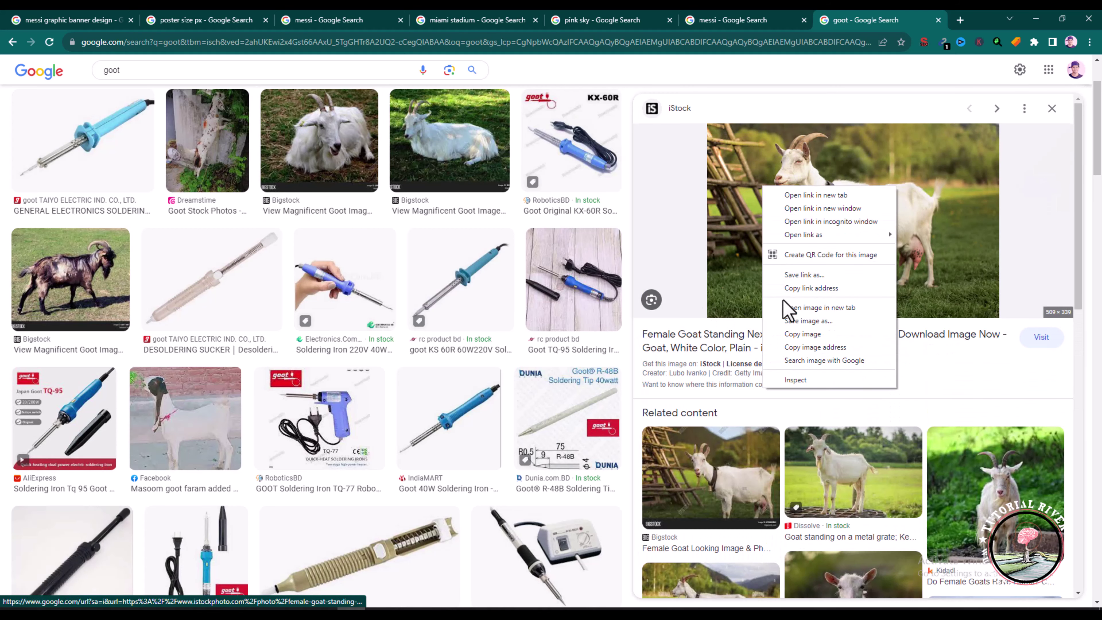
click(792, 345)
Browse the related goat photos, opening the Kidadl, Nature and eduaspirant.com results, to find a suitable front-facing white goat
click(1007, 542)
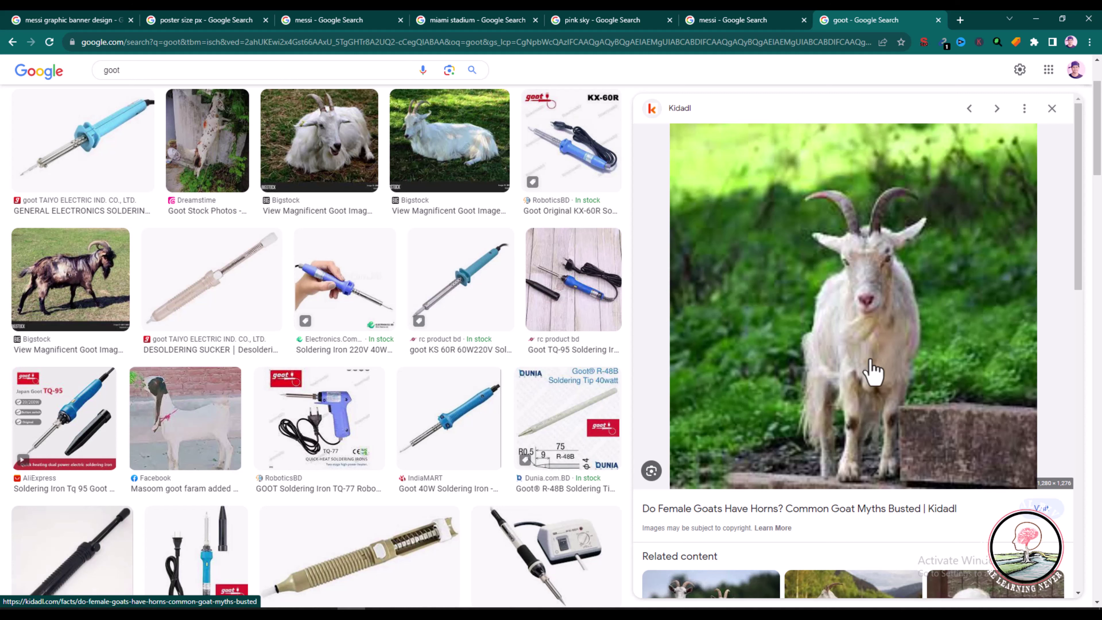
scroll(883, 382, down, 5)
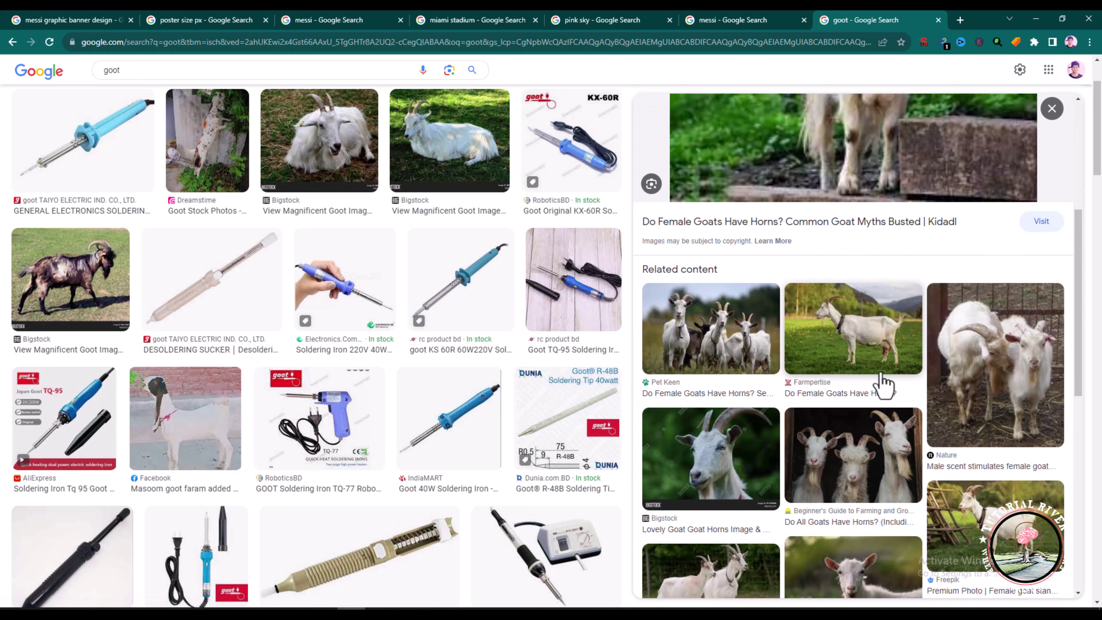
click(1035, 388)
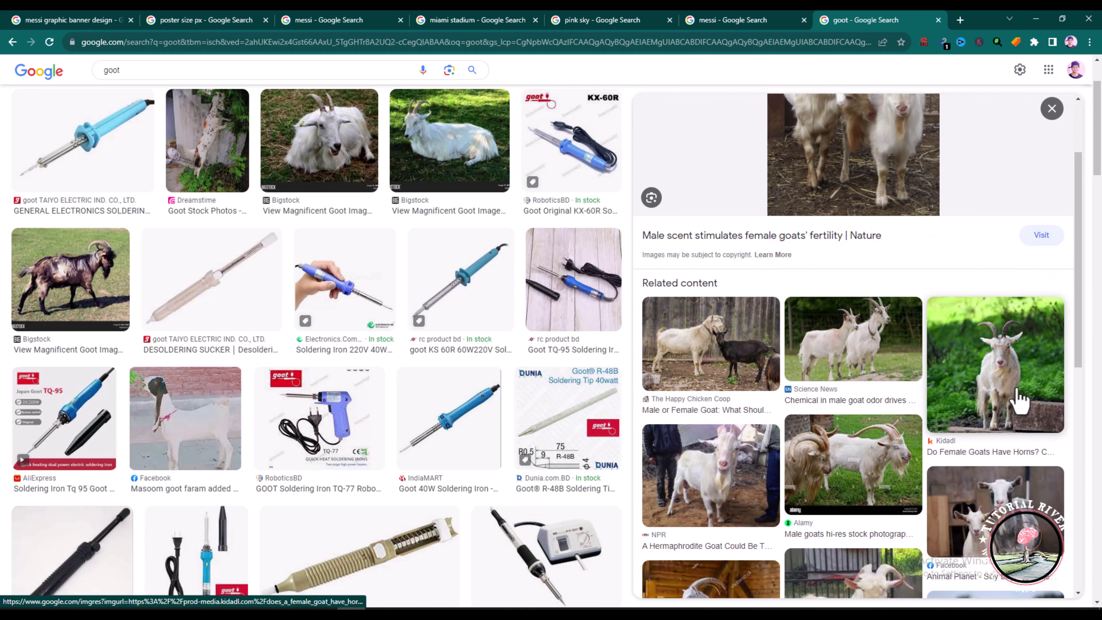
click(1017, 335)
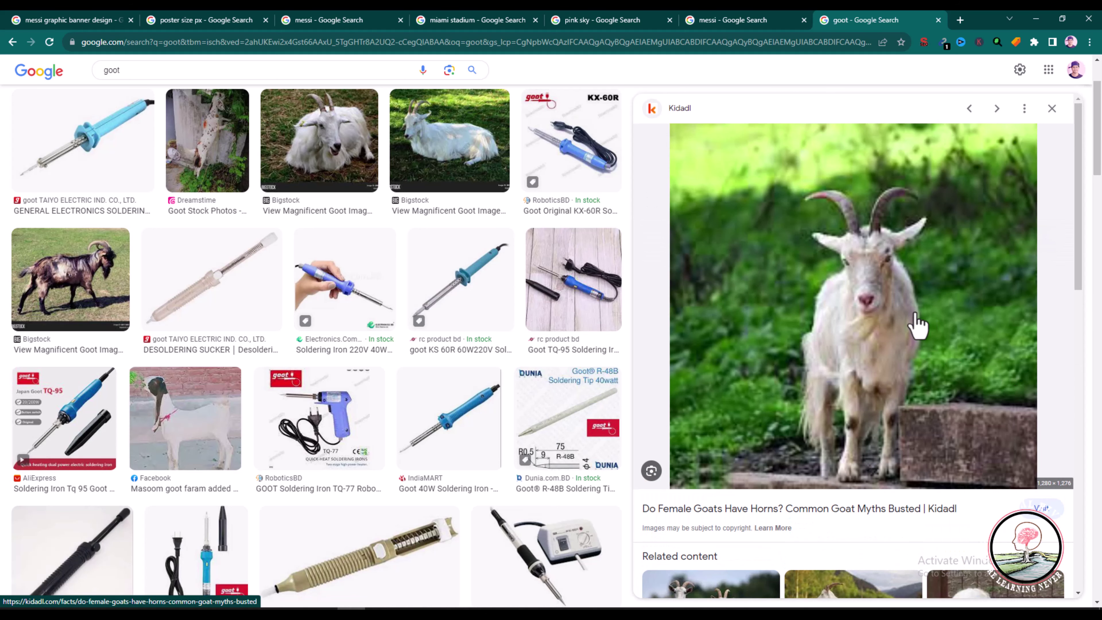
scroll(916, 325, down, 8)
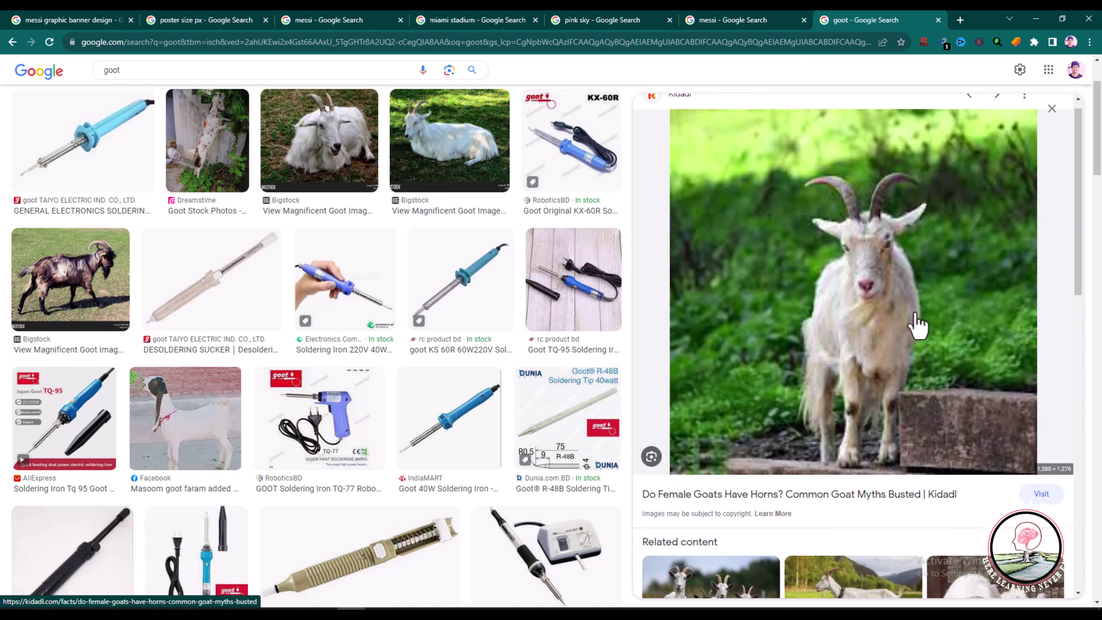
scroll(743, 406, down, 3)
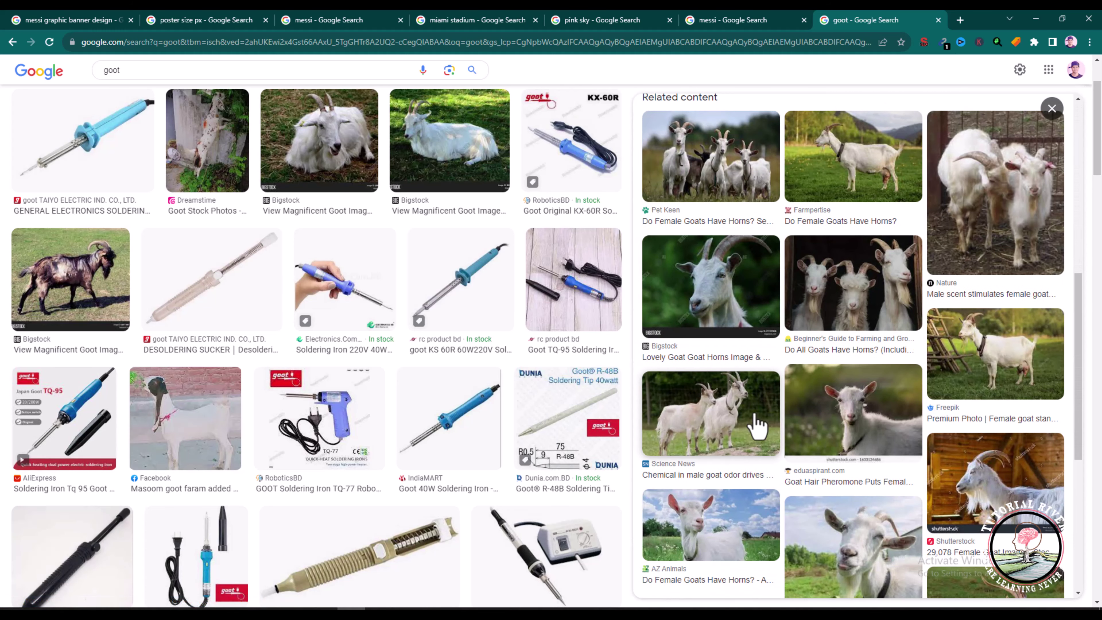
click(866, 423)
scroll(847, 340, down, 4)
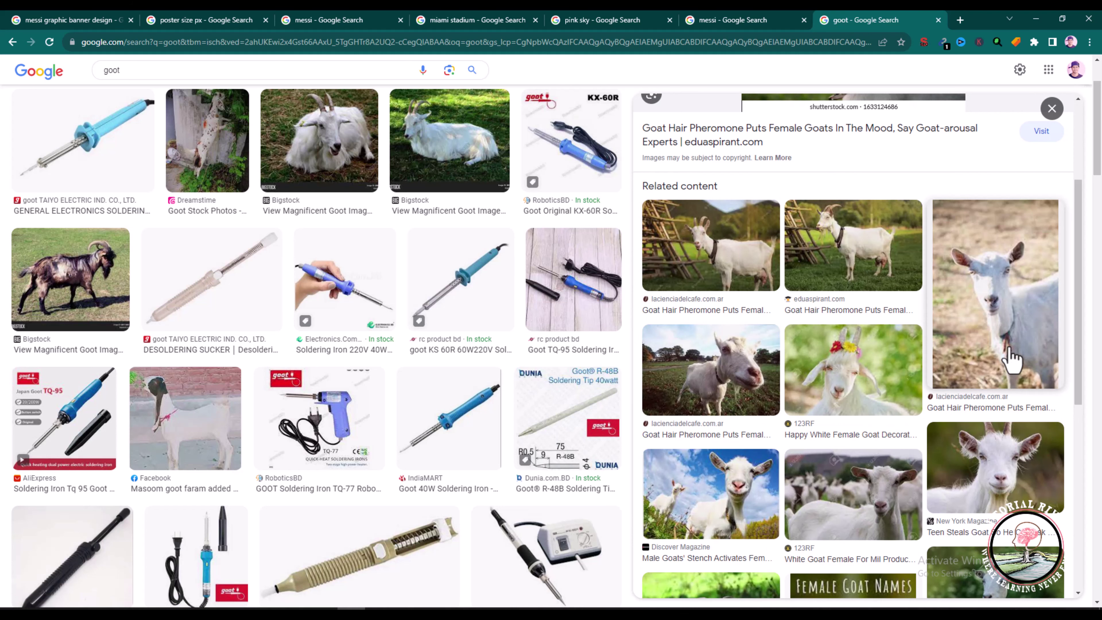
scroll(911, 482, down, 6)
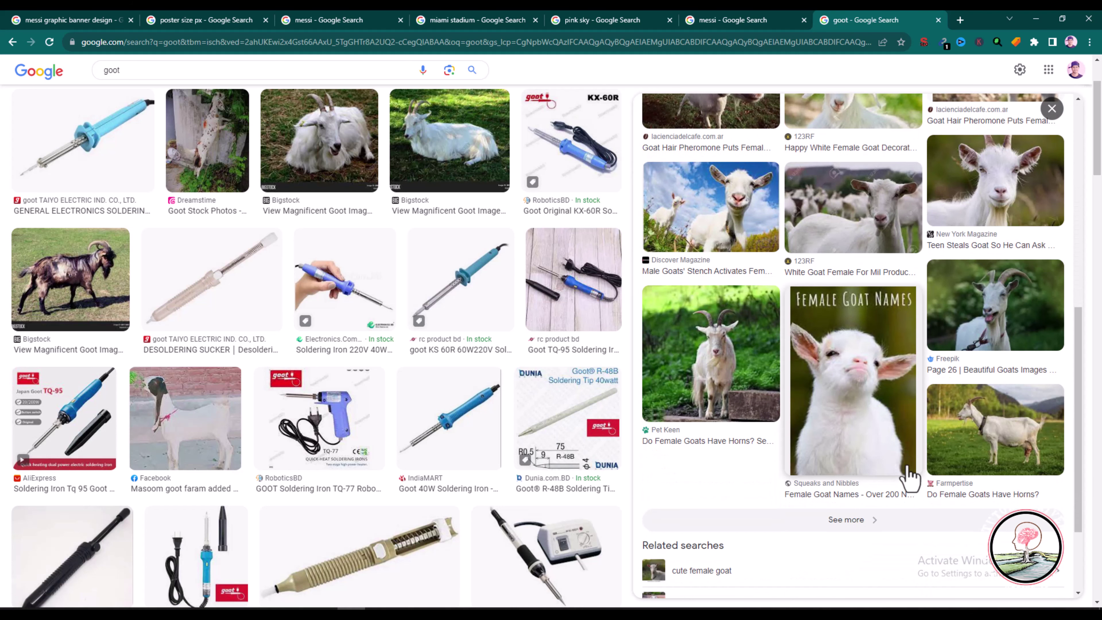
Copy the Pet Keen photo of the horned white goat, switch to Photoshop and paste it into the poster
click(713, 370)
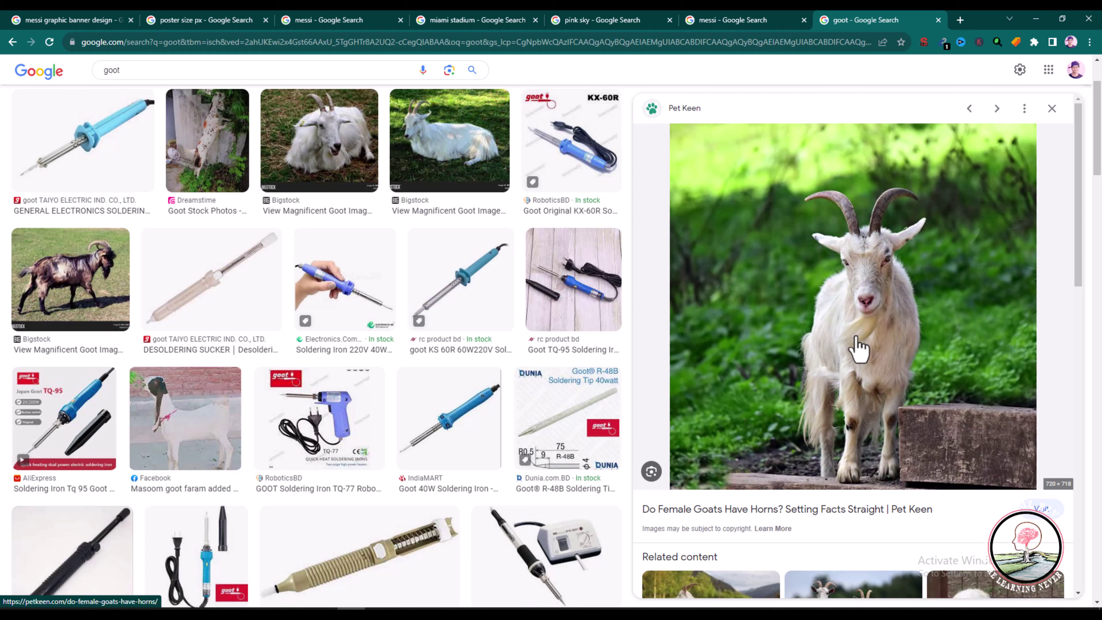
right_click(848, 332)
click(881, 483)
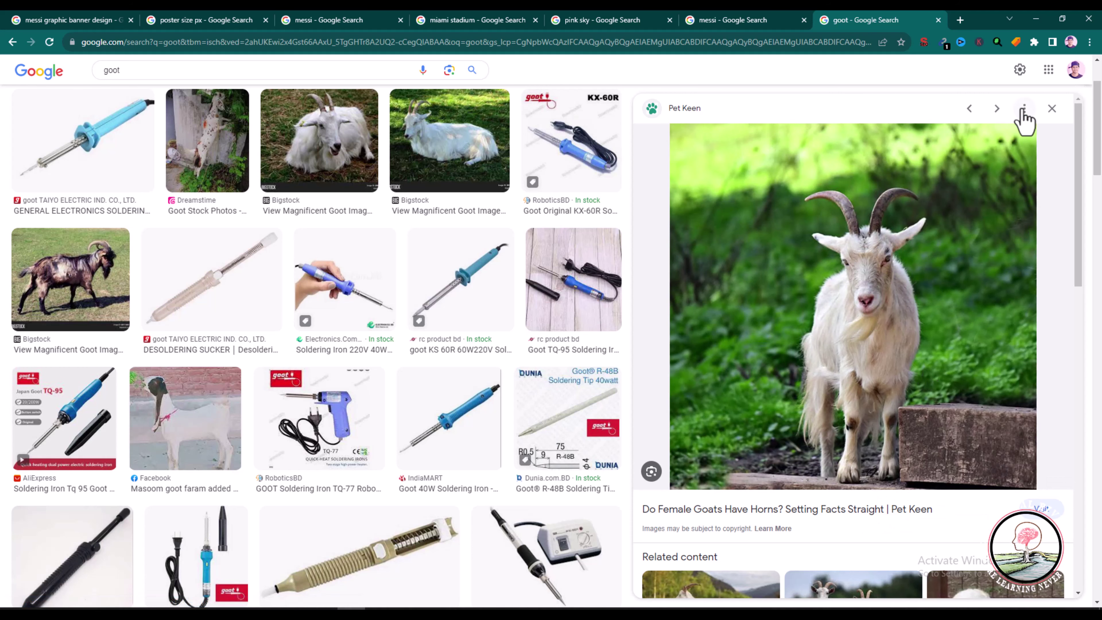
click(1036, 18)
scroll(523, 346, up, 1)
key(ctrl+v)
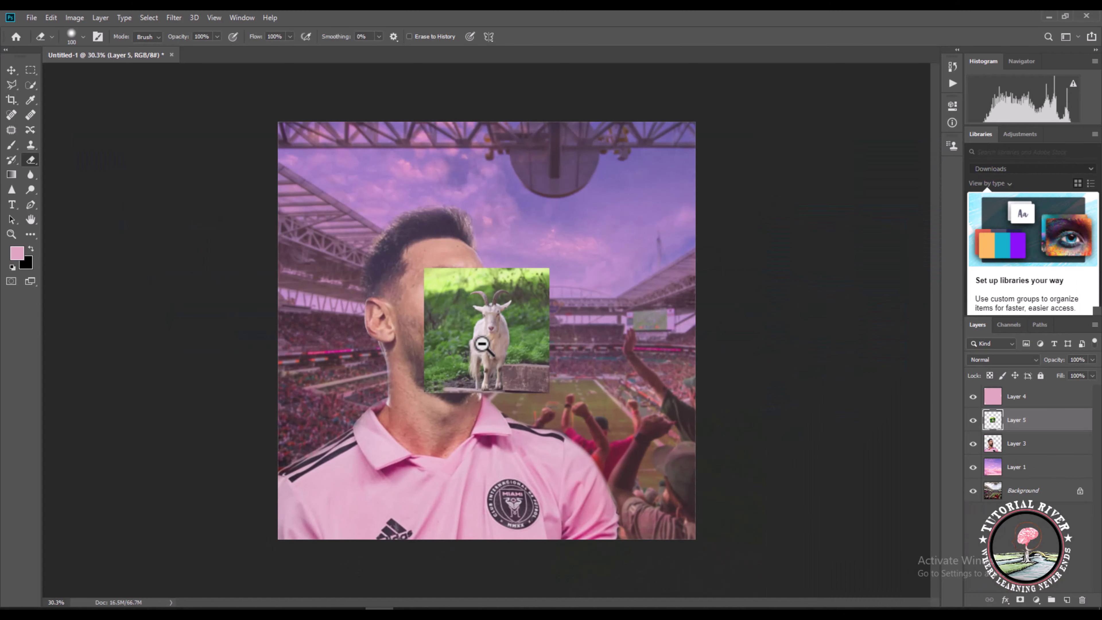
Start a Pen tool path at the goat's left flank and curve it across the lower chest to the opposite side
scroll(506, 347, up, 14)
scroll(391, 295, down, 1)
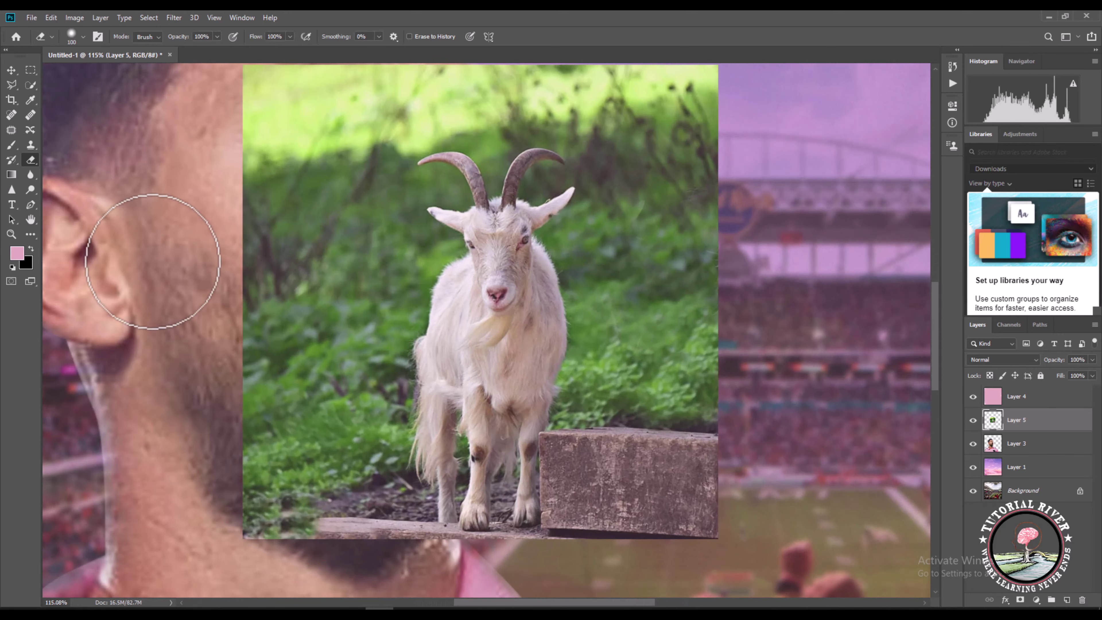
click(31, 204)
scroll(492, 537, up, 5)
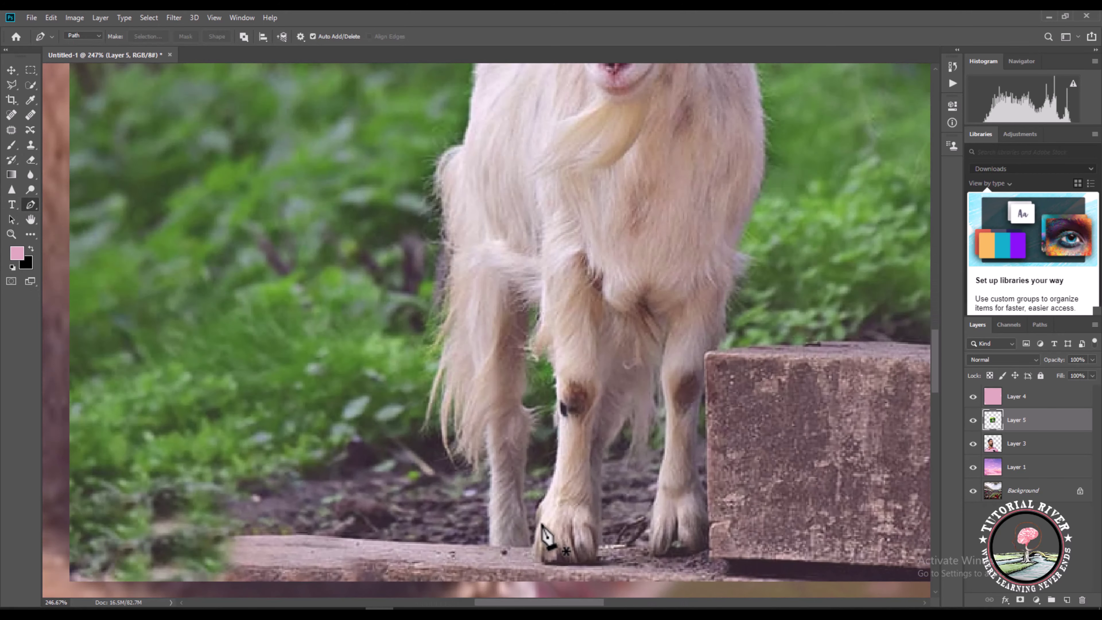
scroll(527, 432, down, 2)
scroll(486, 246, up, 2)
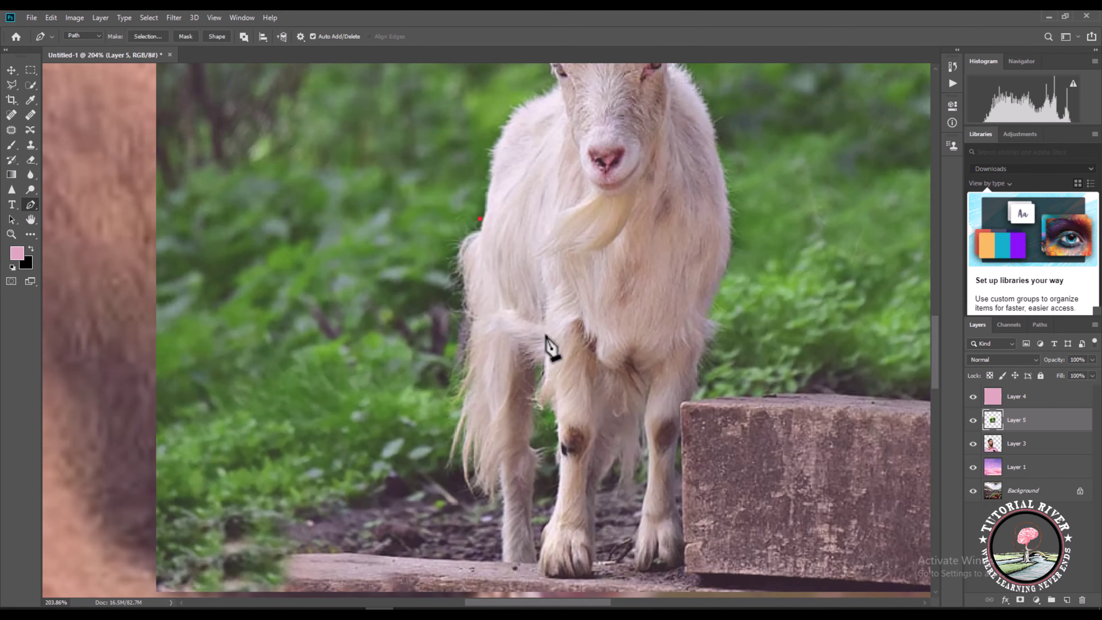
drag(542, 361, 641, 374)
click(705, 361)
drag(763, 271, 666, 458)
Continue the path up the right edge of the goat's body and shoulder to the base of the ear
scroll(625, 499, up, 2)
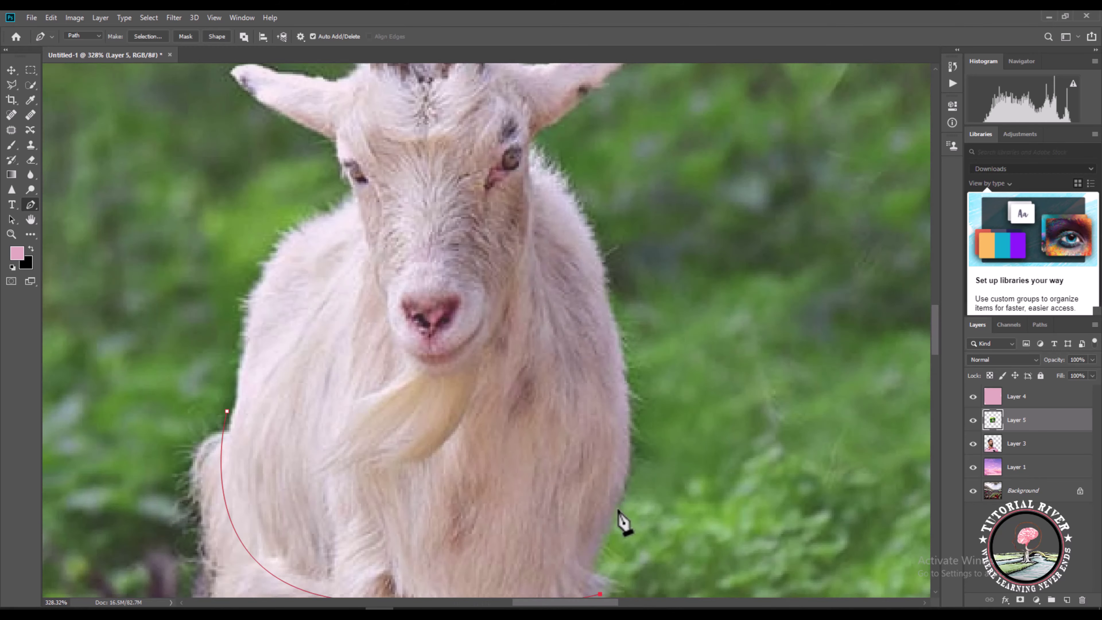
scroll(622, 521, down, 2)
drag(606, 479, 617, 440)
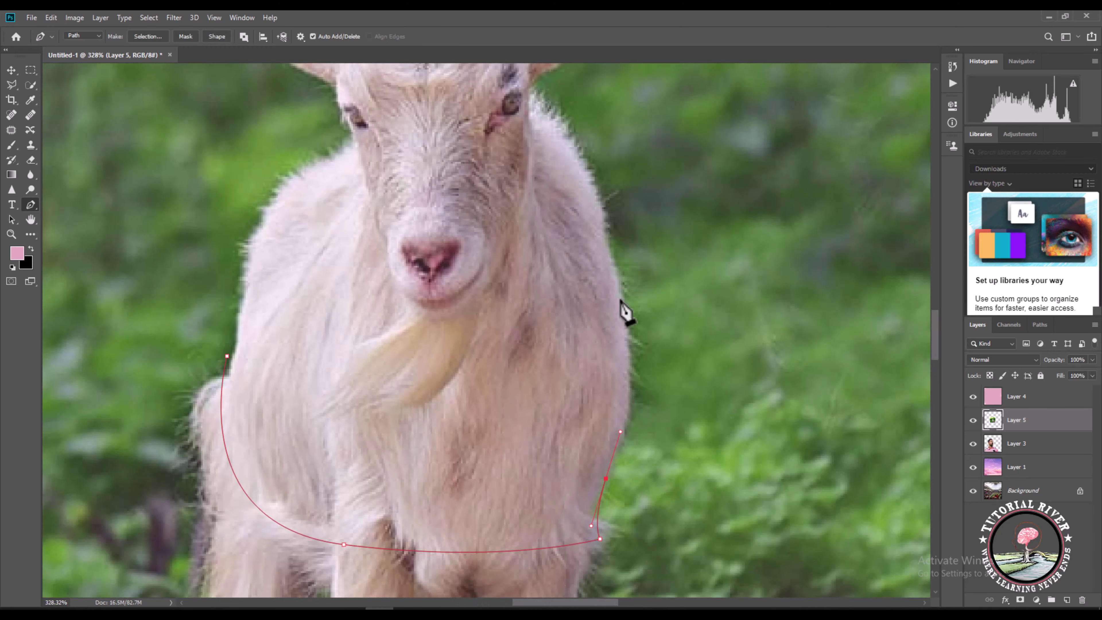
drag(619, 304, 569, 381)
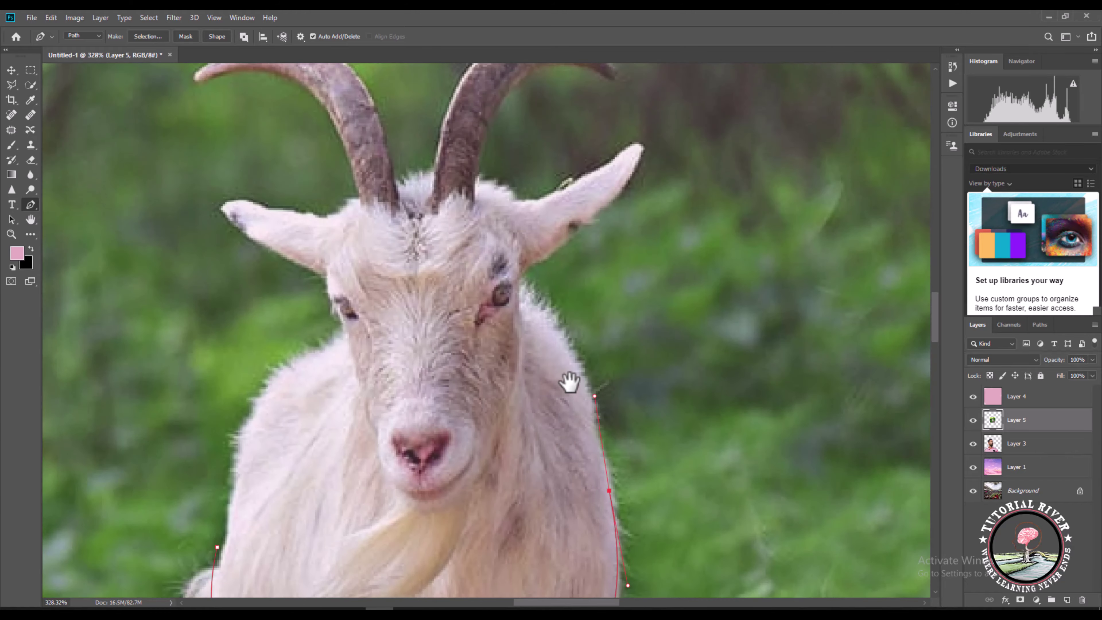
scroll(525, 243, up, 1)
drag(522, 301, 463, 274)
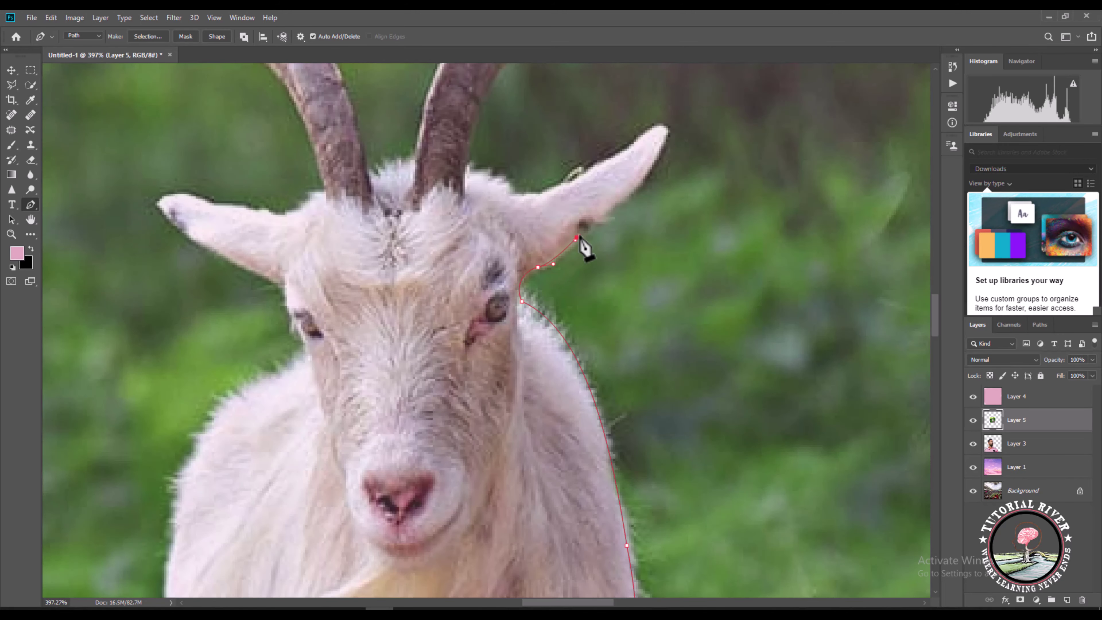
Trace the path around the goat's right ear, over its tip and back to the top of the head
scroll(610, 237, up, 3)
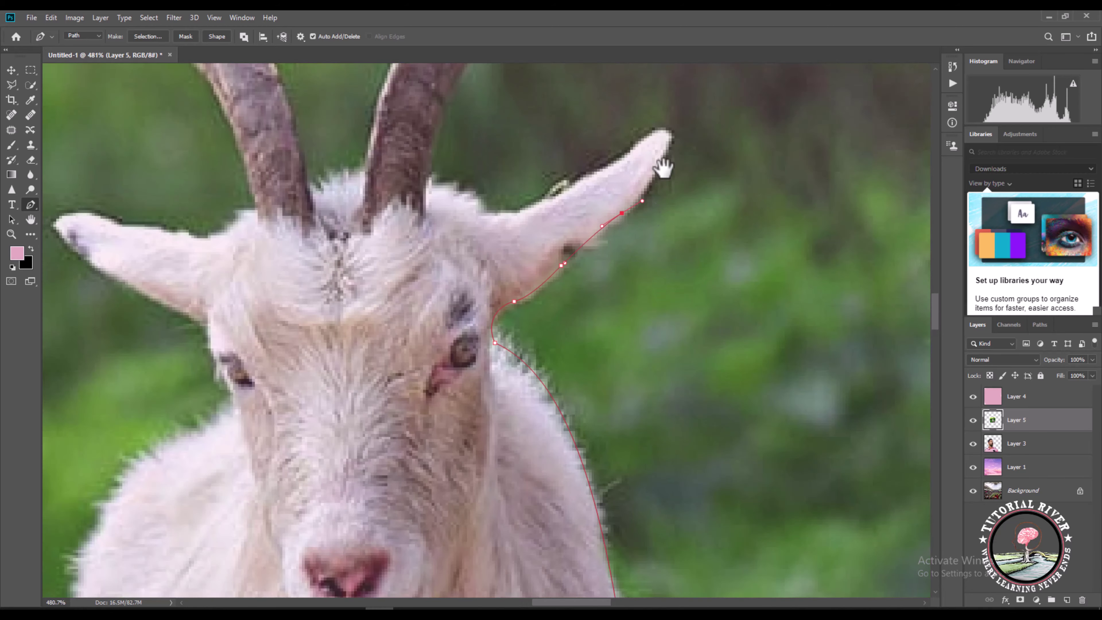
drag(663, 167, 568, 244)
scroll(610, 237, up, 2)
drag(488, 305, 446, 328)
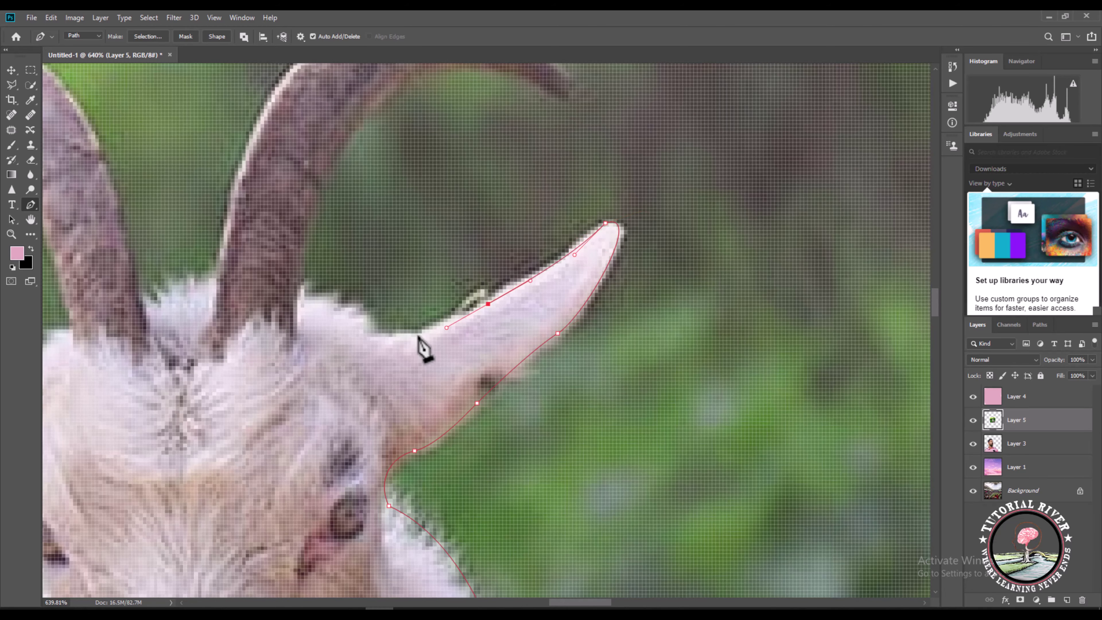
drag(370, 337, 347, 326)
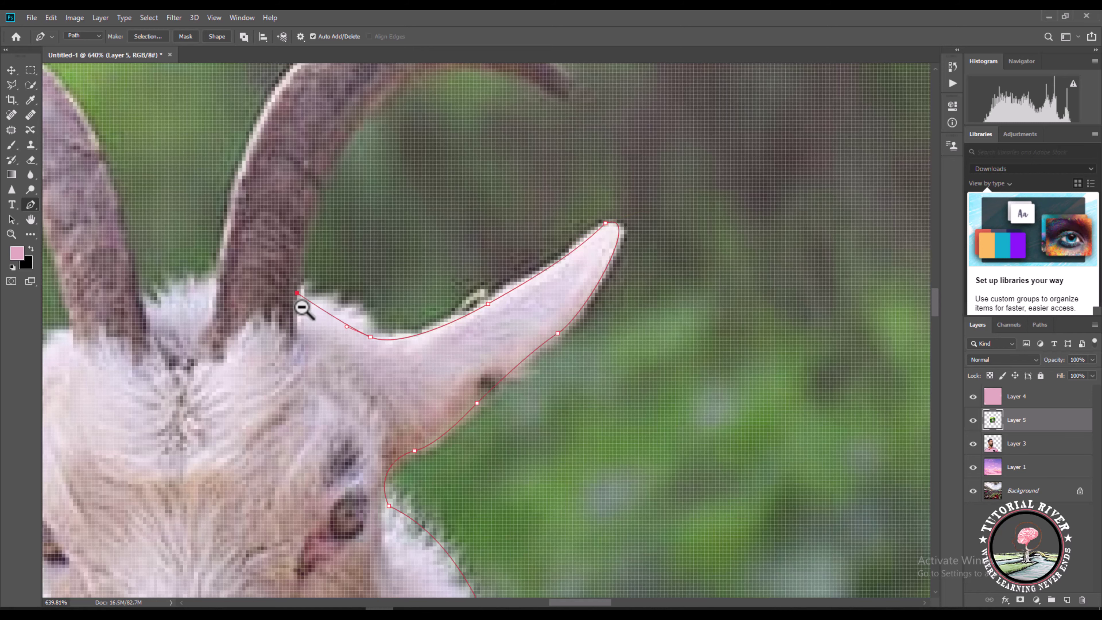
Trace the path around the goat's right horn, down to the tuft of hair between the horns
scroll(302, 308, down, 5)
scroll(320, 279, up, 3)
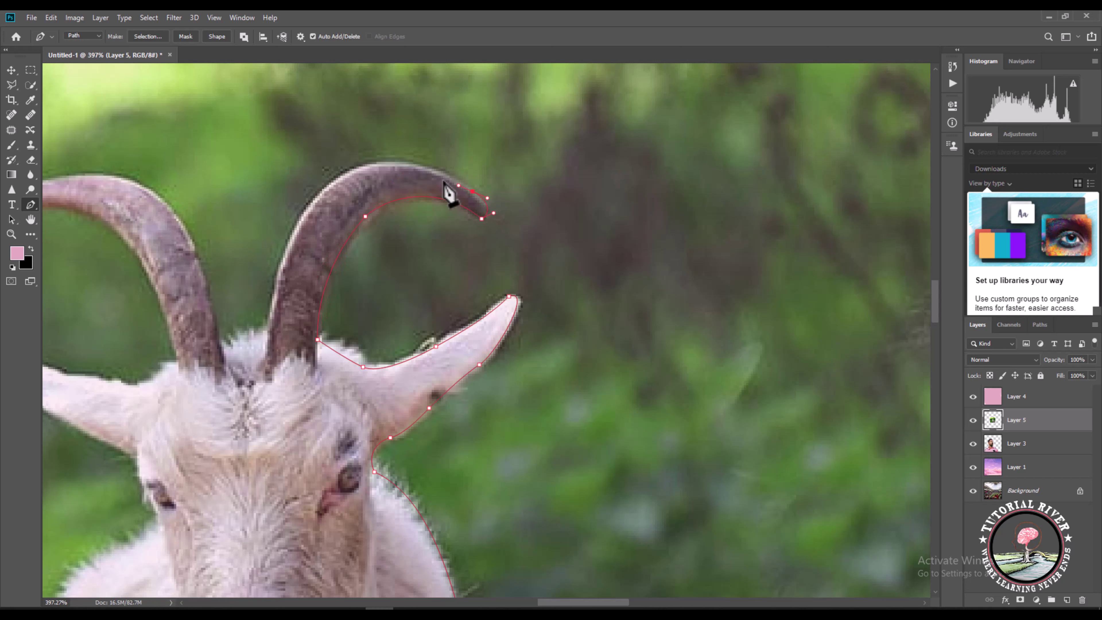
drag(301, 213, 270, 240)
click(277, 270)
click(268, 326)
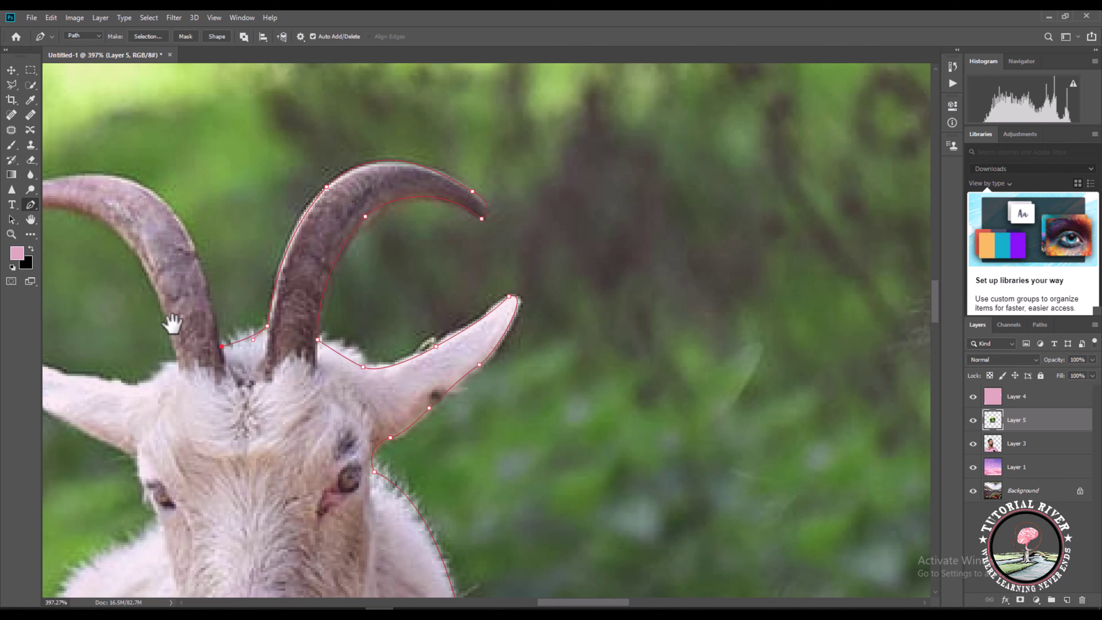
Trace the path around the goat's left horn, from its inner base over the tip to the outer base
drag(172, 324, 361, 361)
drag(341, 233, 282, 204)
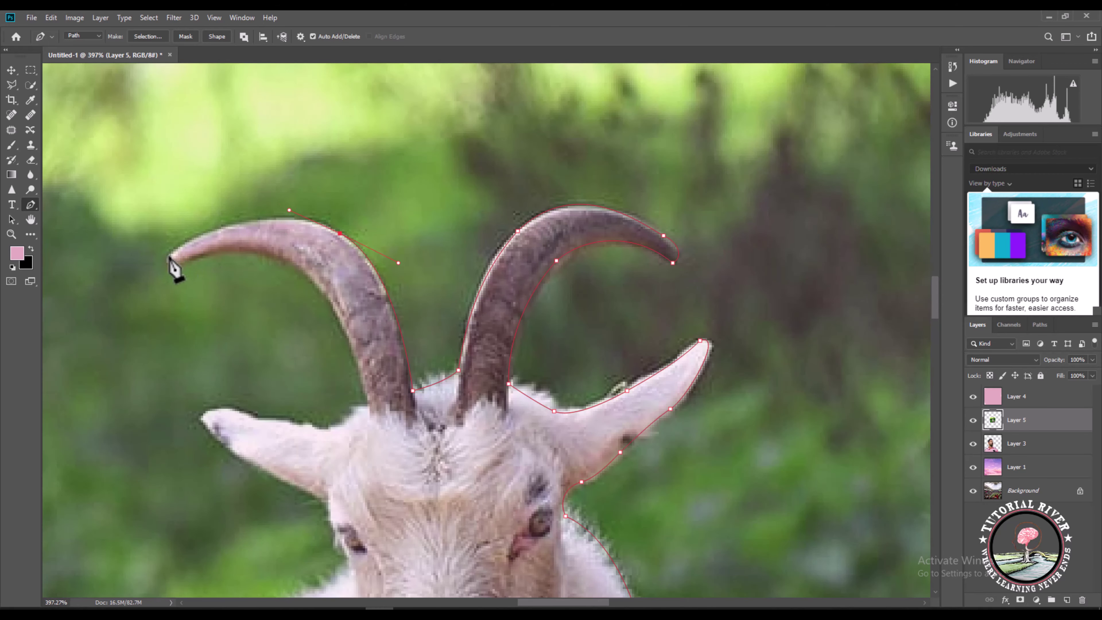
drag(169, 258, 115, 300)
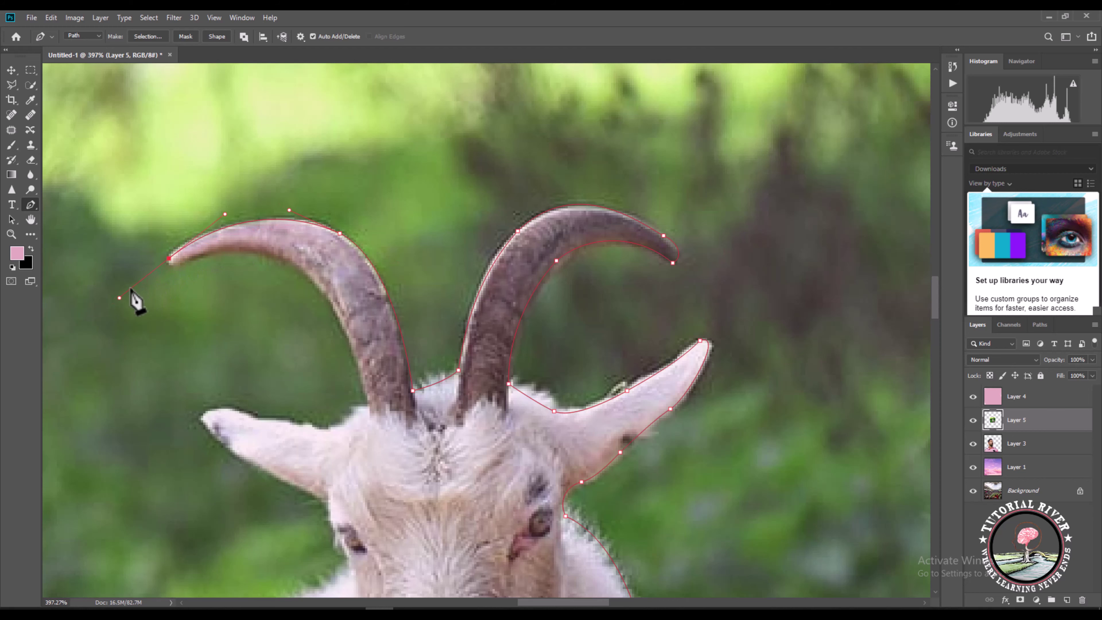
scroll(161, 269, up, 2)
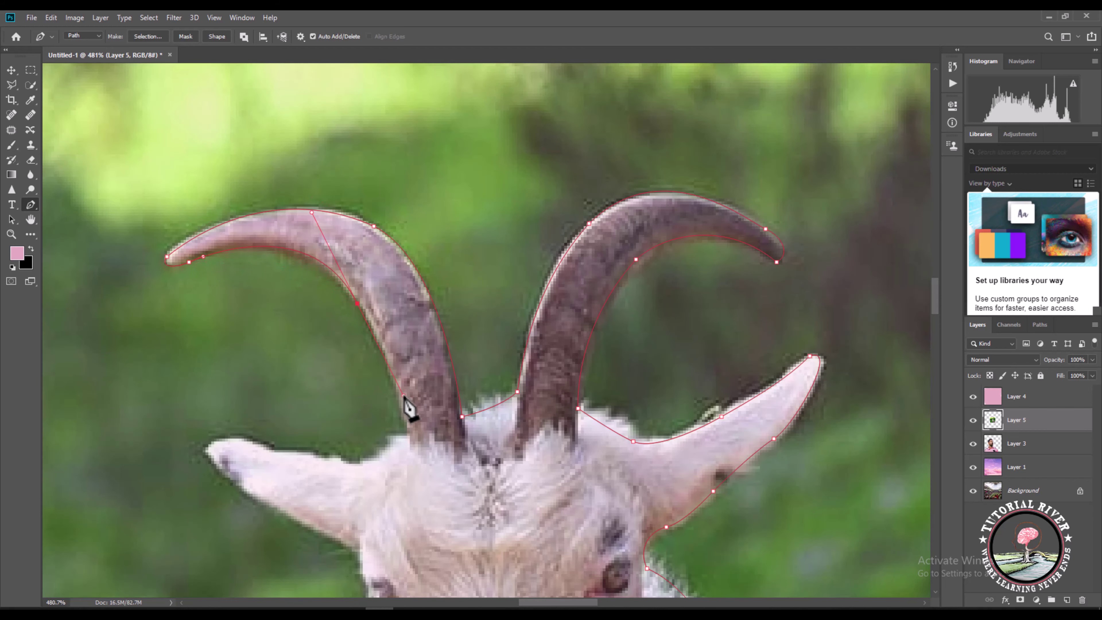
drag(404, 396, 405, 387)
scroll(408, 389, down, 1)
click(410, 384)
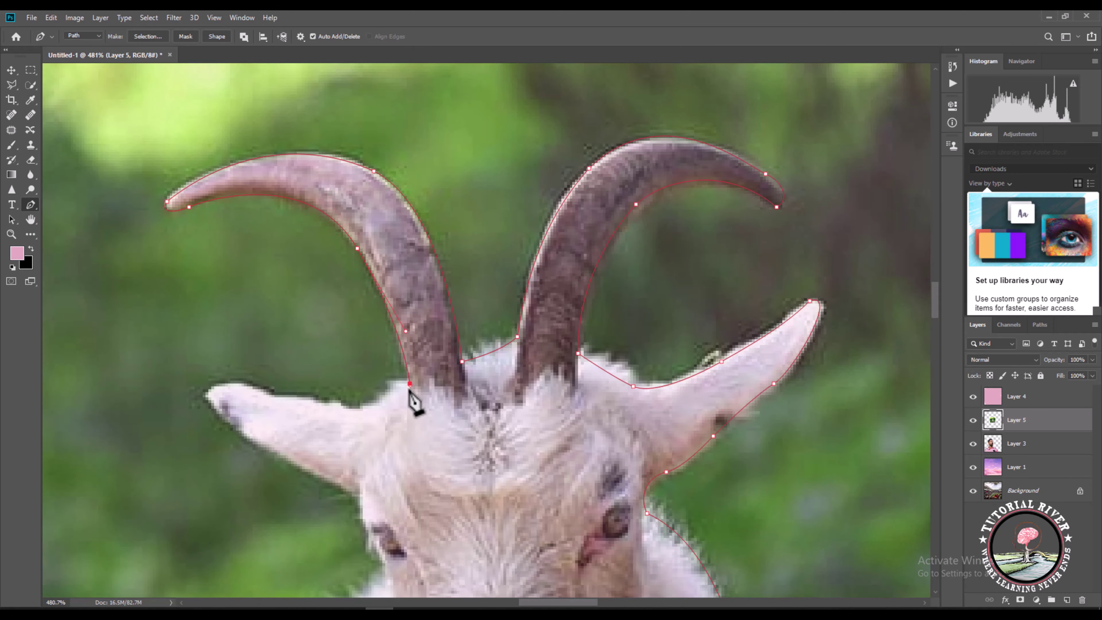
Trace the path around the goat's left ear and back to the side of the face
click(357, 411)
scroll(243, 400, down, 1)
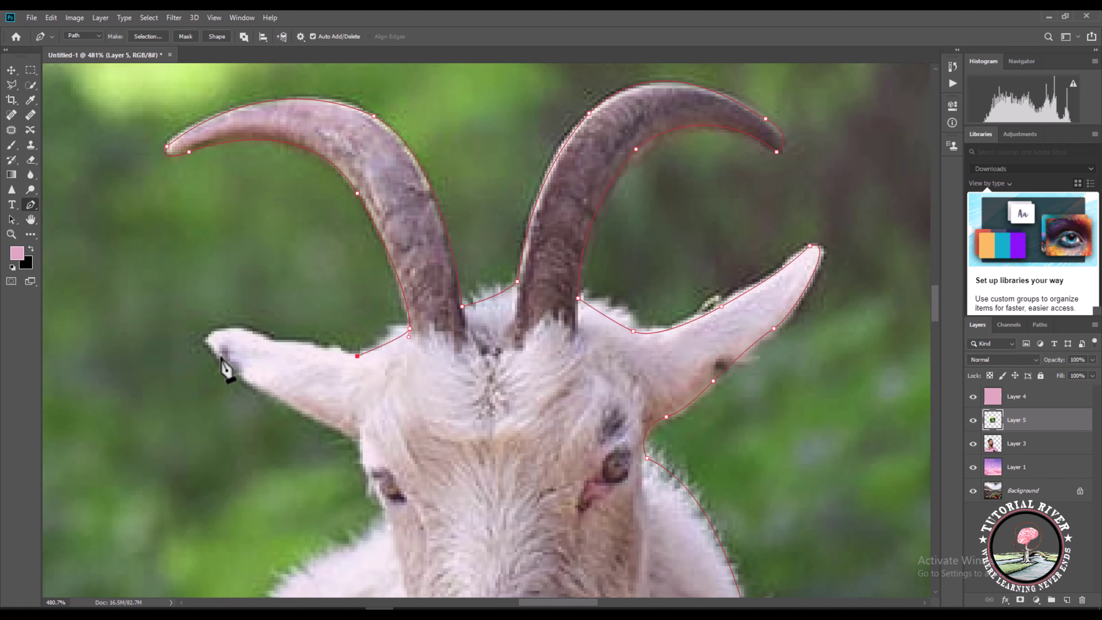
drag(216, 356, 277, 403)
scroll(367, 369, down, 2)
click(360, 356)
scroll(369, 374, down, 1)
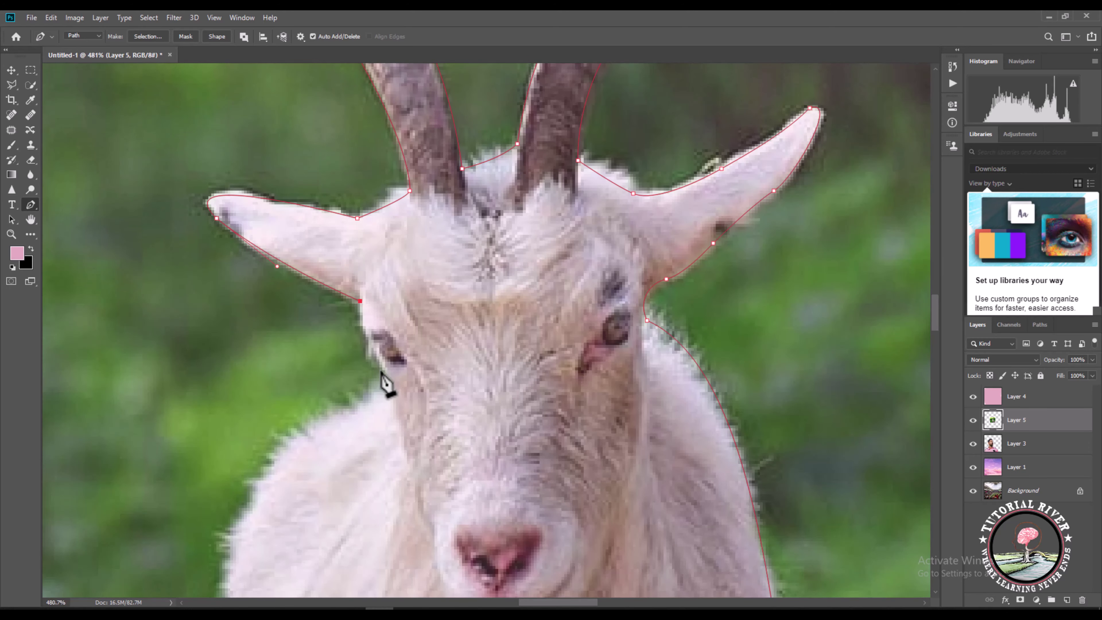
Follow the left side of the goat's face and shoulder down to the flank and close the path at its starting point
drag(385, 365, 400, 378)
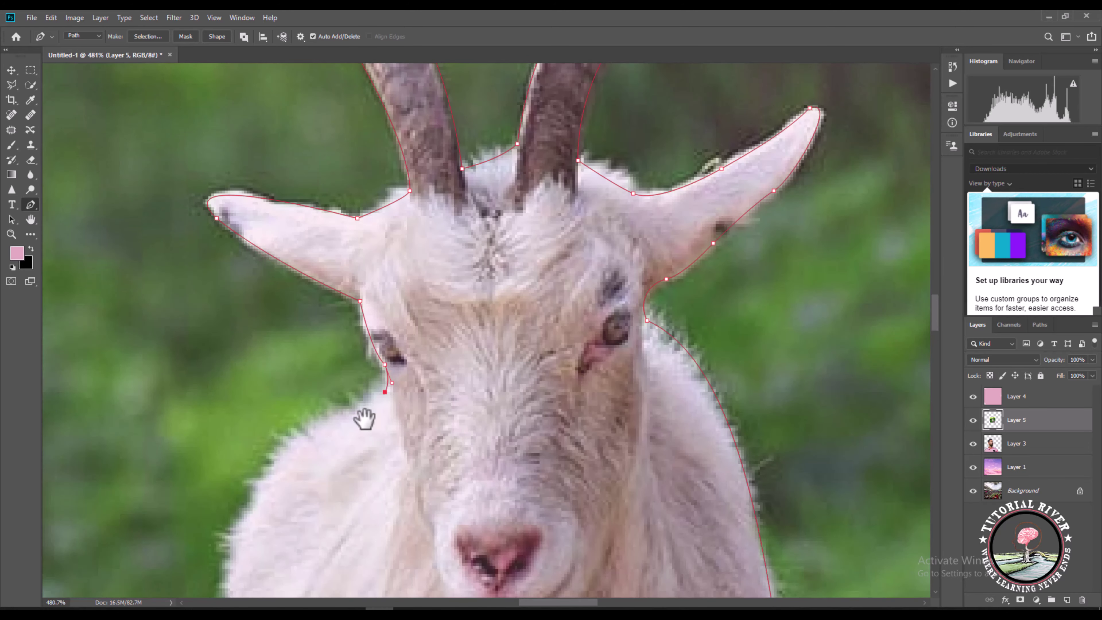
drag(326, 457, 419, 277)
scroll(418, 278, down, 3)
drag(369, 326, 361, 385)
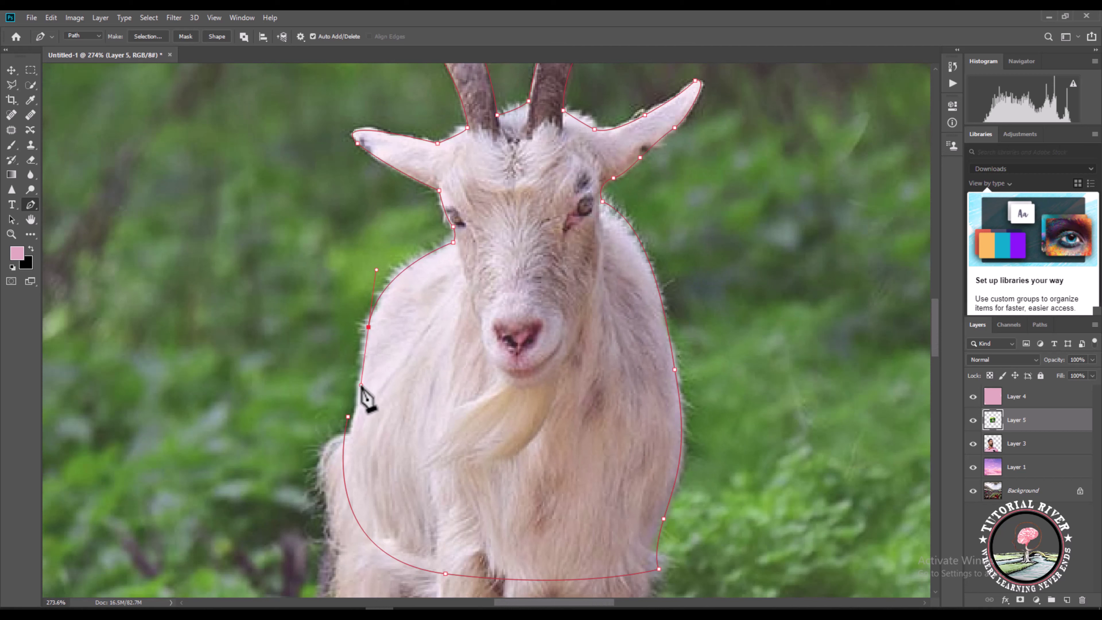
click(346, 418)
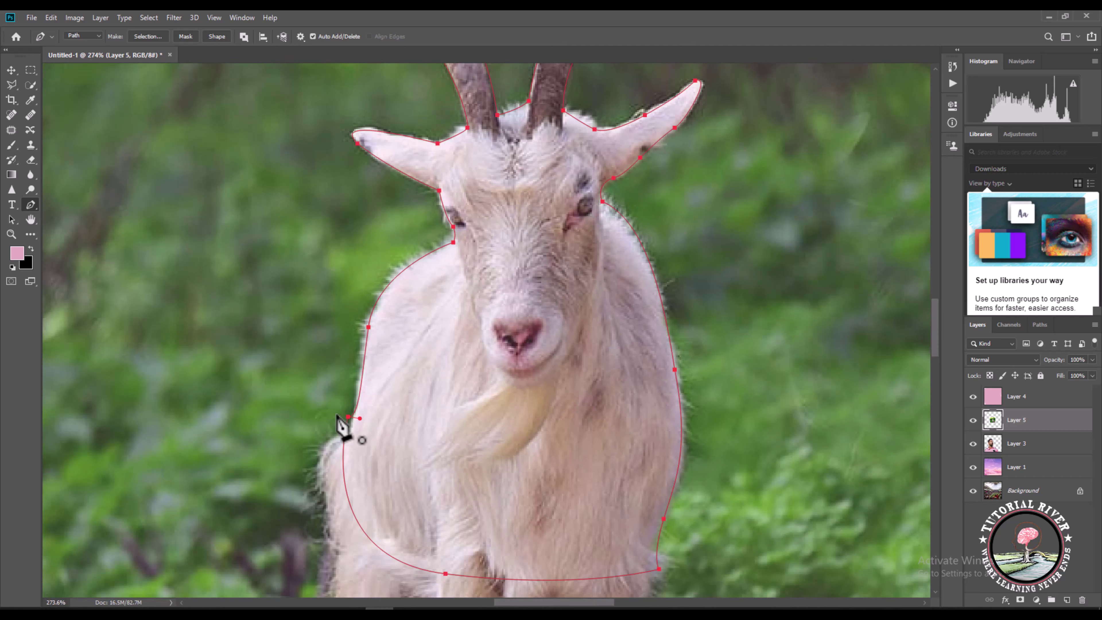
Turn the path into a selection, copy the goat to its own layer and delete the original goat photo layer
key(ctrl+Return)
key(ctrl+j)
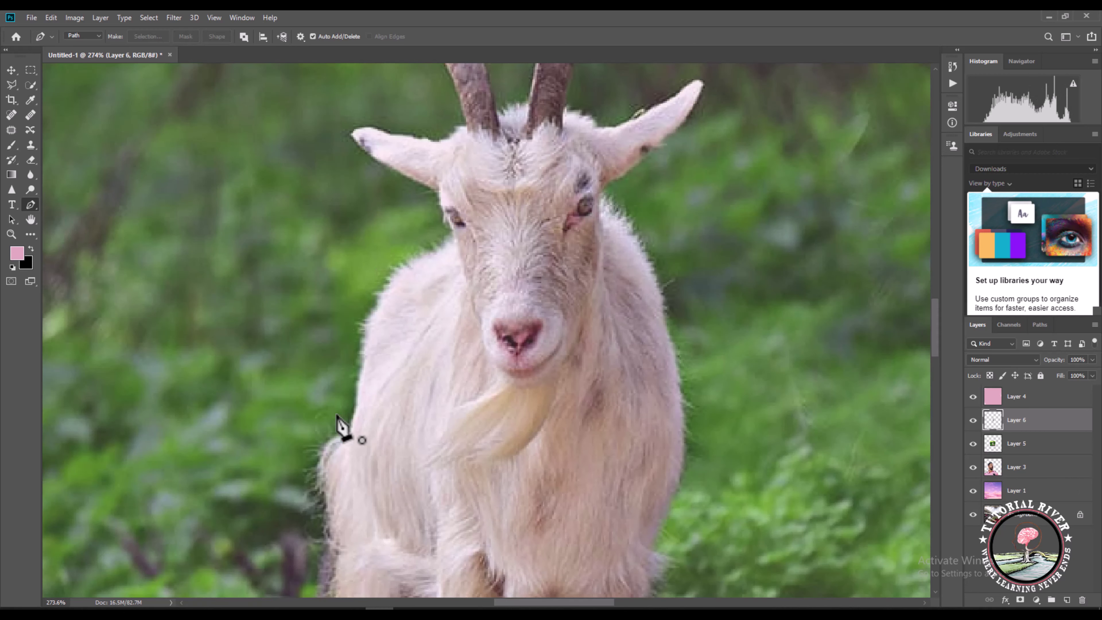
click(1017, 444)
key(Delete)
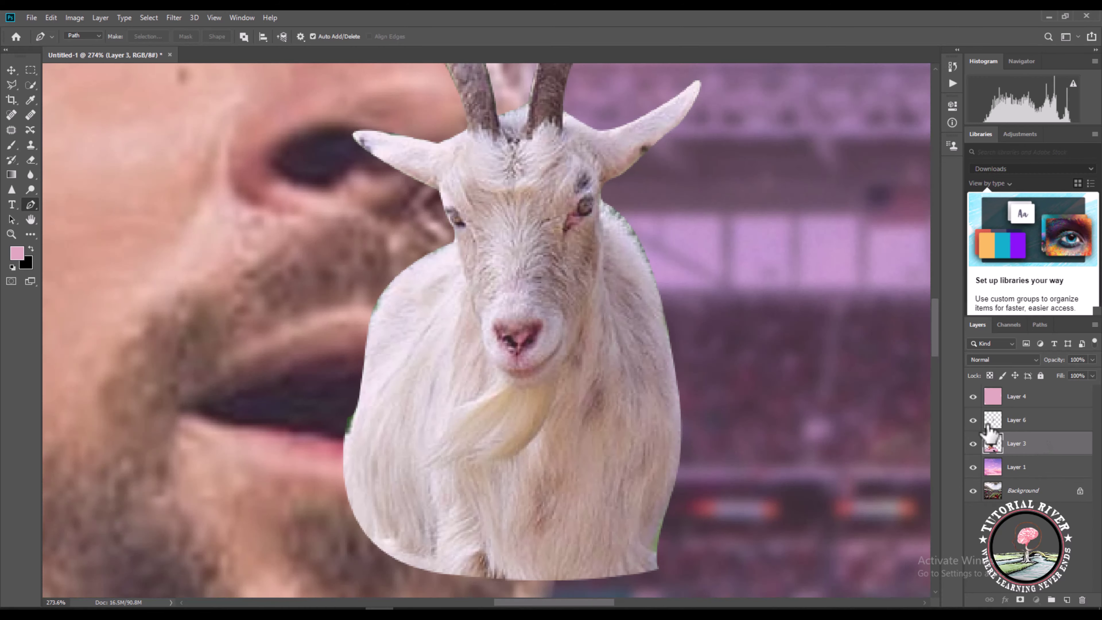
scroll(518, 339, down, 8)
scroll(517, 339, down, 2)
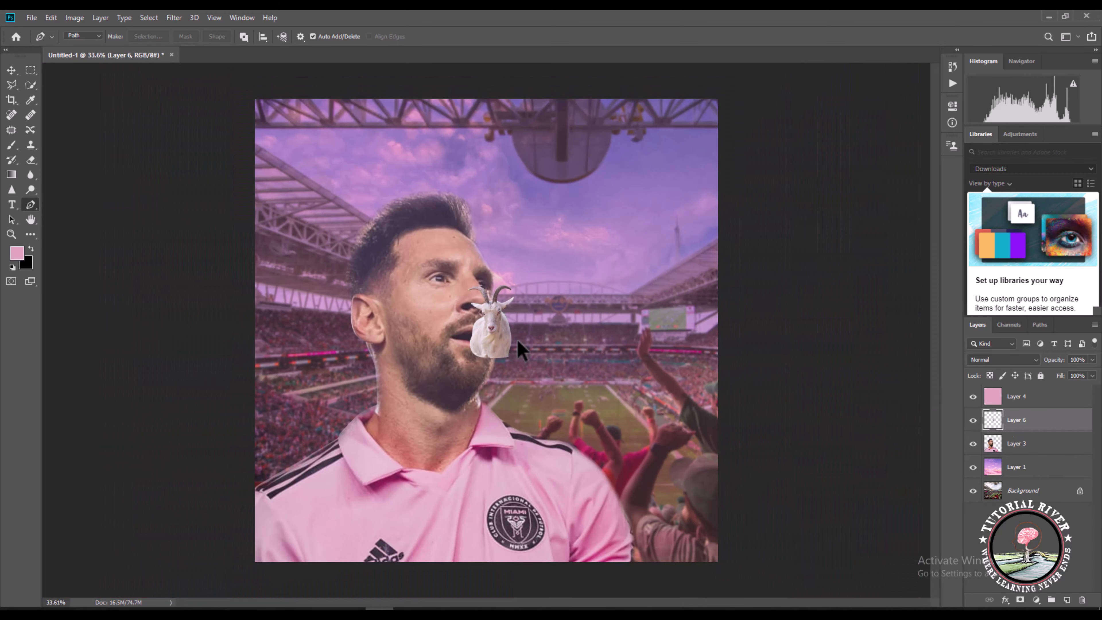
Enlarge the goat cutout to about 303% and place it in the poster's lower-left corner, in front of Messi's shoulder
key(ctrl+t)
drag(514, 285, 621, 178)
drag(548, 329, 336, 528)
drag(376, 364, 393, 315)
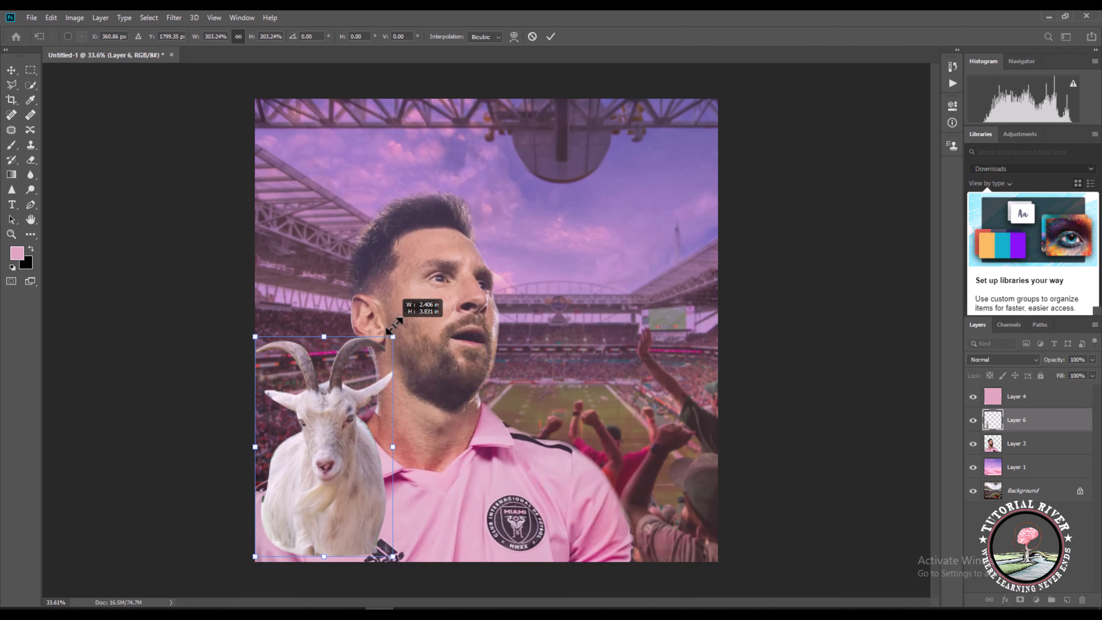
drag(337, 375, 433, 409)
click(550, 37)
key(p)
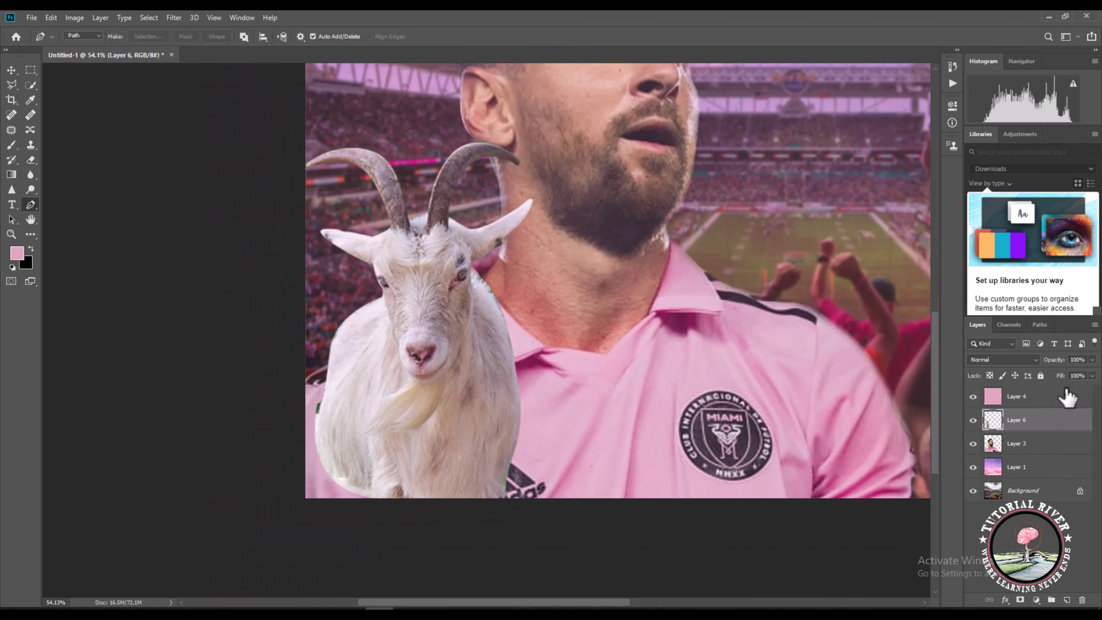
Try the Multiply blend mode on the goat layer, then restore it to Normal
click(1015, 361)
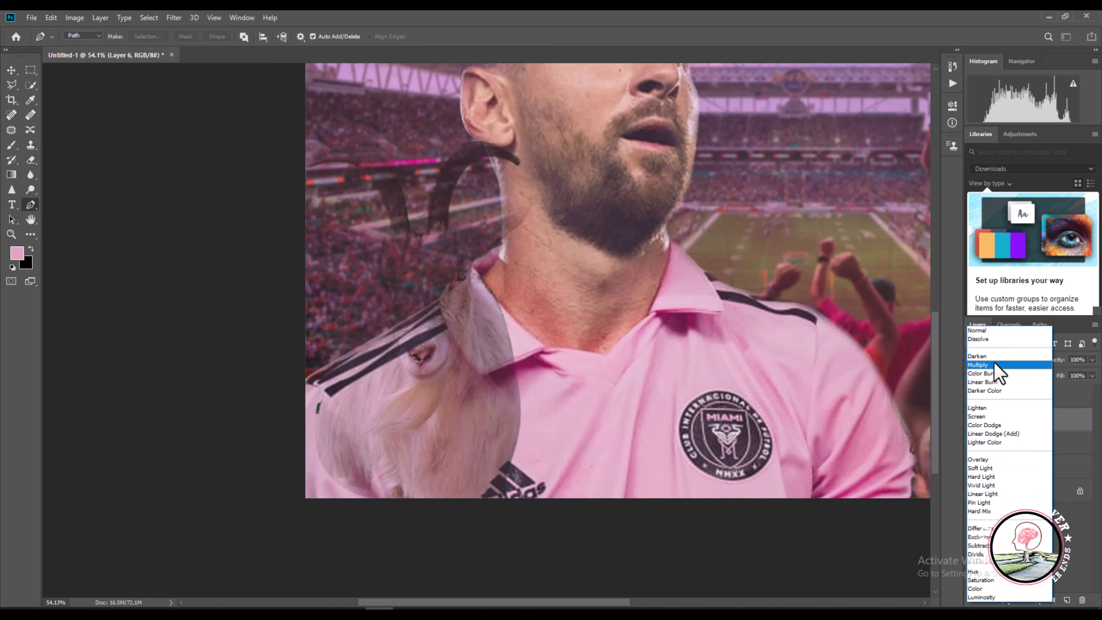
click(994, 365)
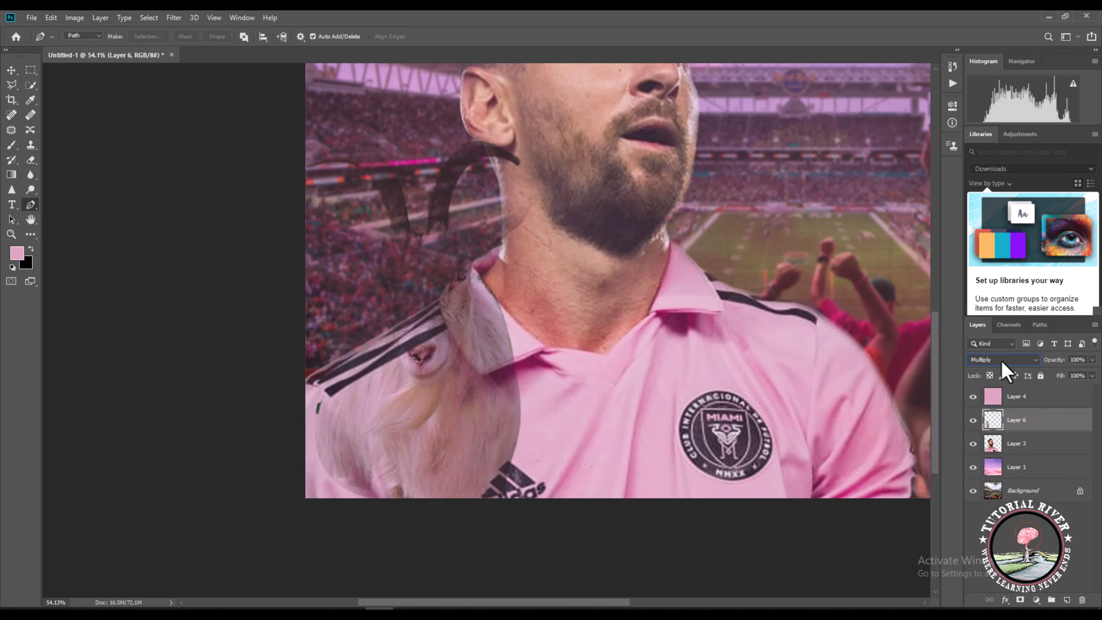
drag(486, 245, 423, 364)
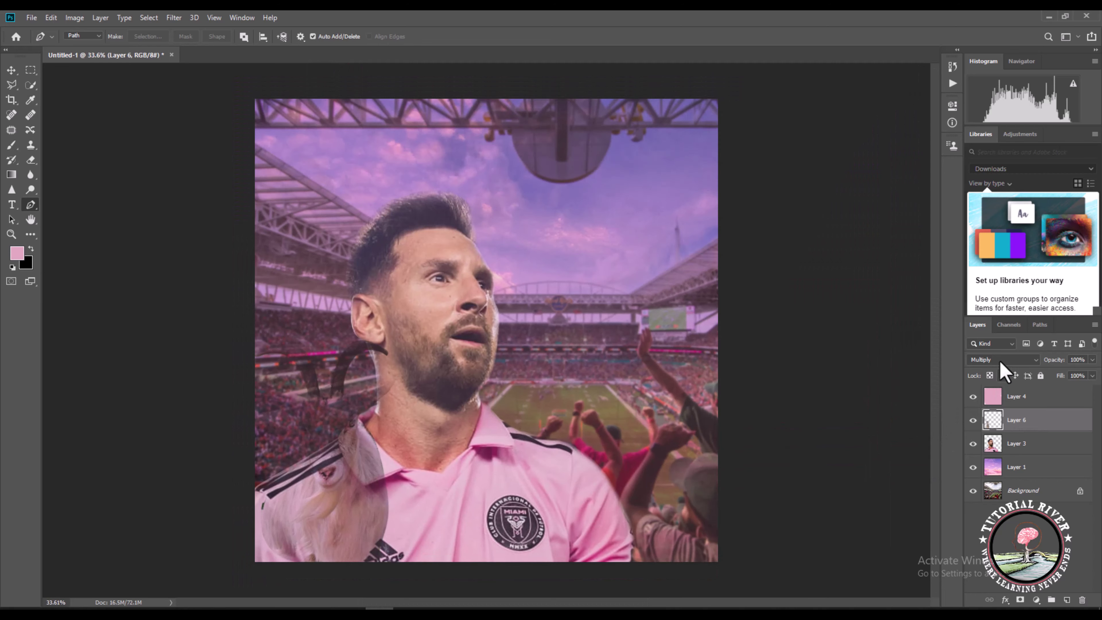
click(1000, 362)
click(987, 336)
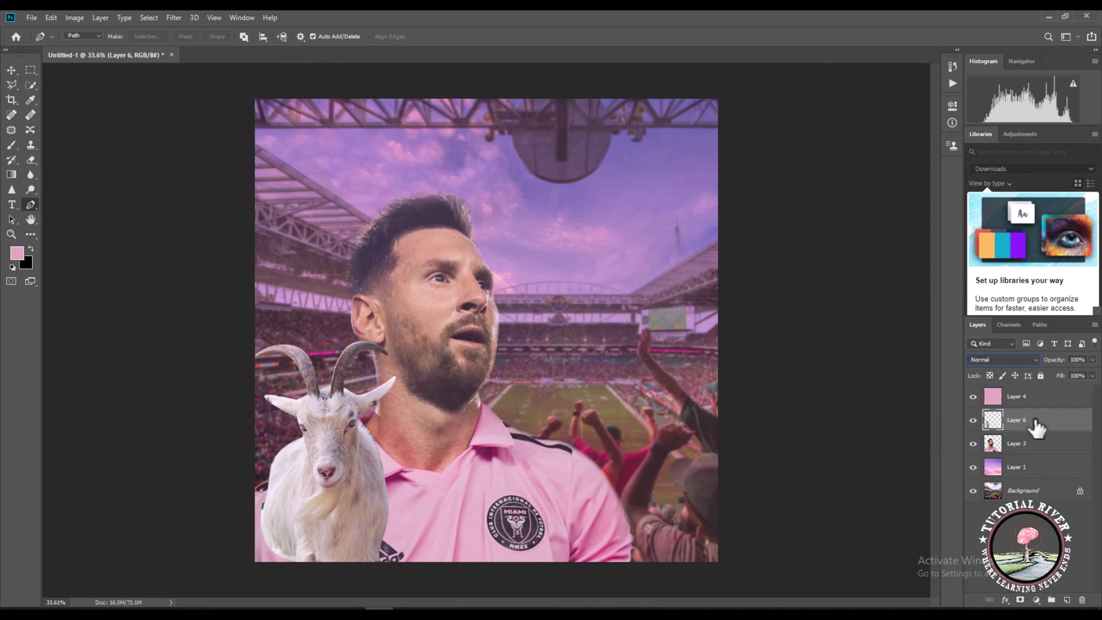
Try adjusting the Blend If range for this layer in the goat layer's blending options and cancel the change
right_click(1059, 436)
click(959, 145)
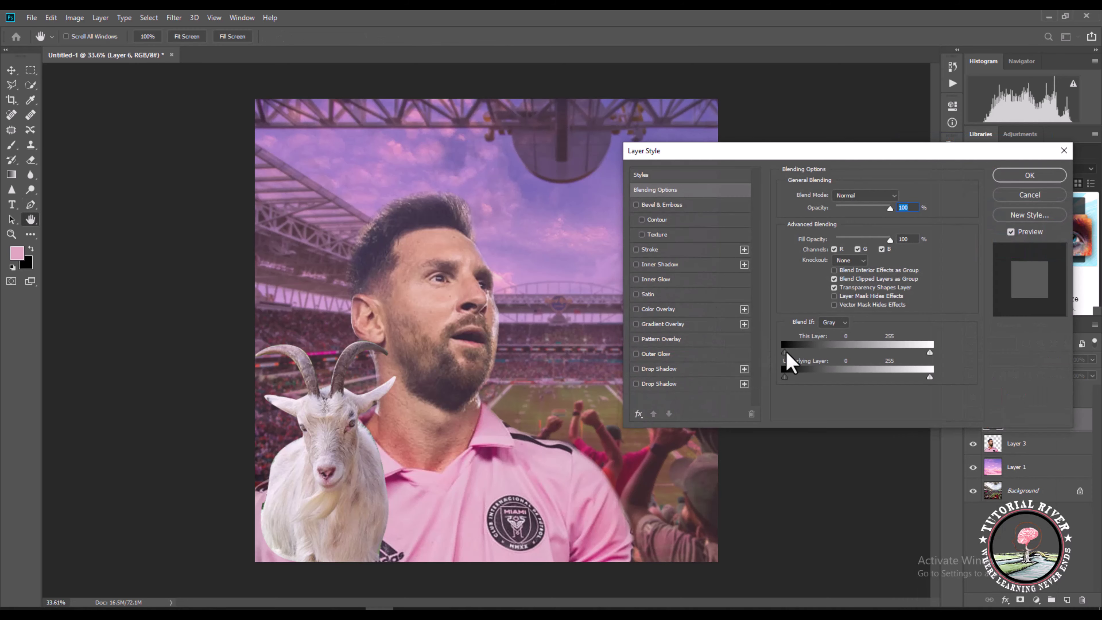
drag(815, 353, 756, 380)
click(1042, 193)
Lower the goat layer's opacity to 49% and keep that layer selected
key(p)
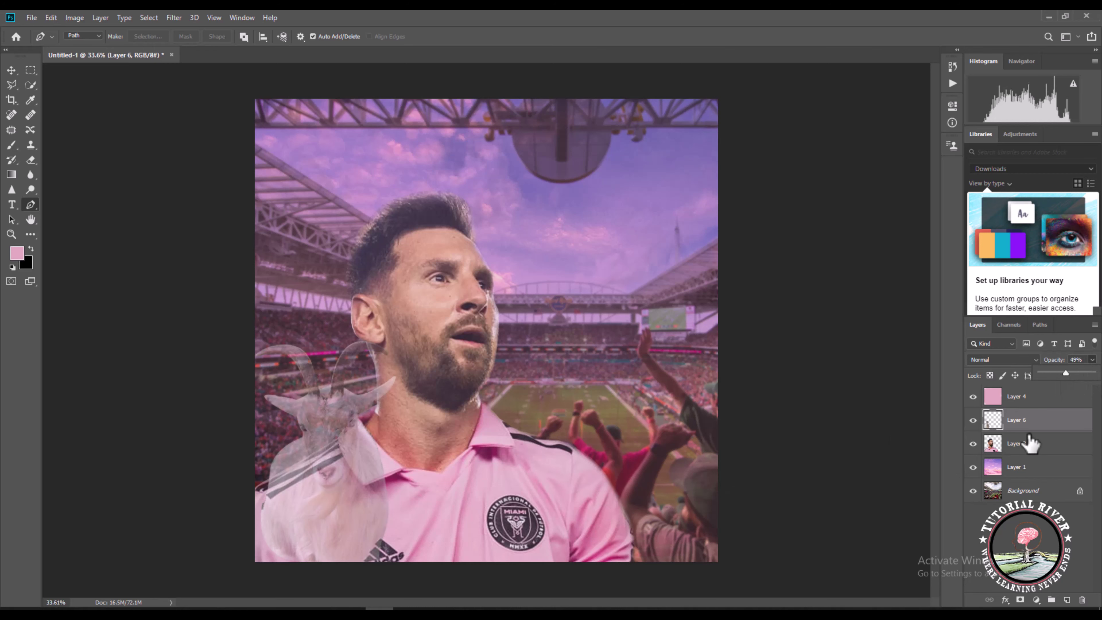
click(1050, 444)
click(1037, 420)
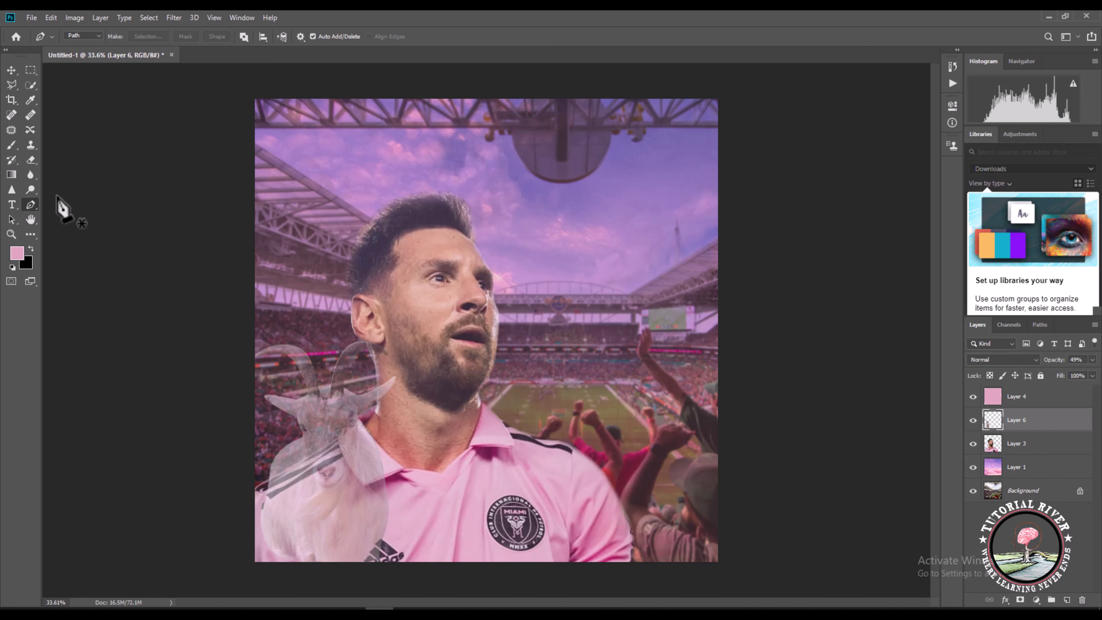
Erase along the goat's lower body edges with a soft 100 px Eraser to fade them into the pink shirt
click(30, 160)
scroll(342, 338, up, 2)
drag(337, 479, 442, 345)
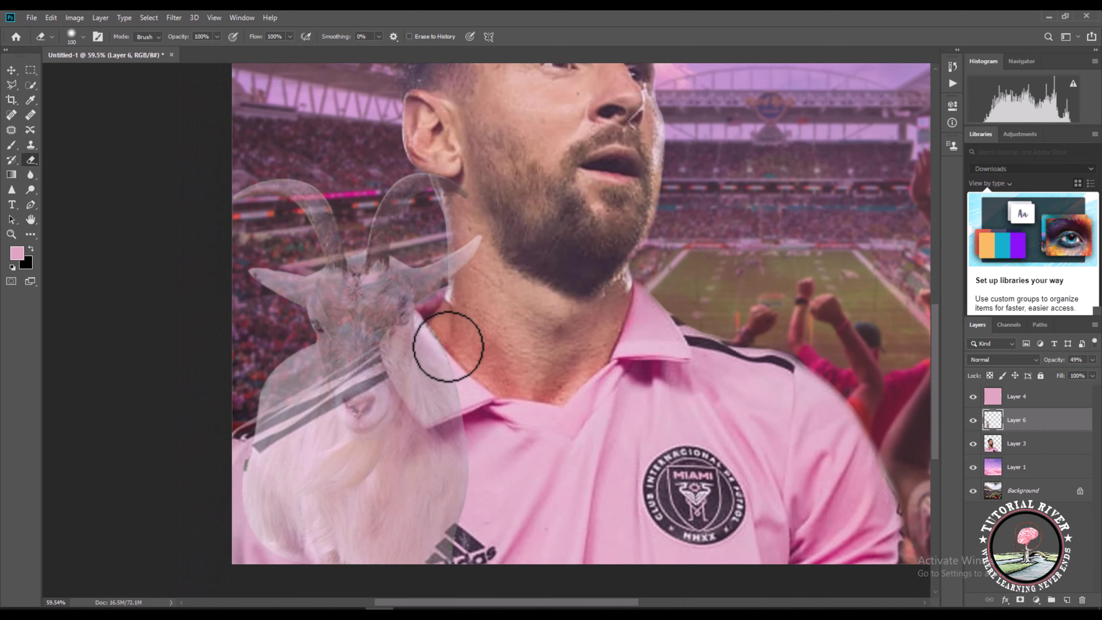
click(83, 37)
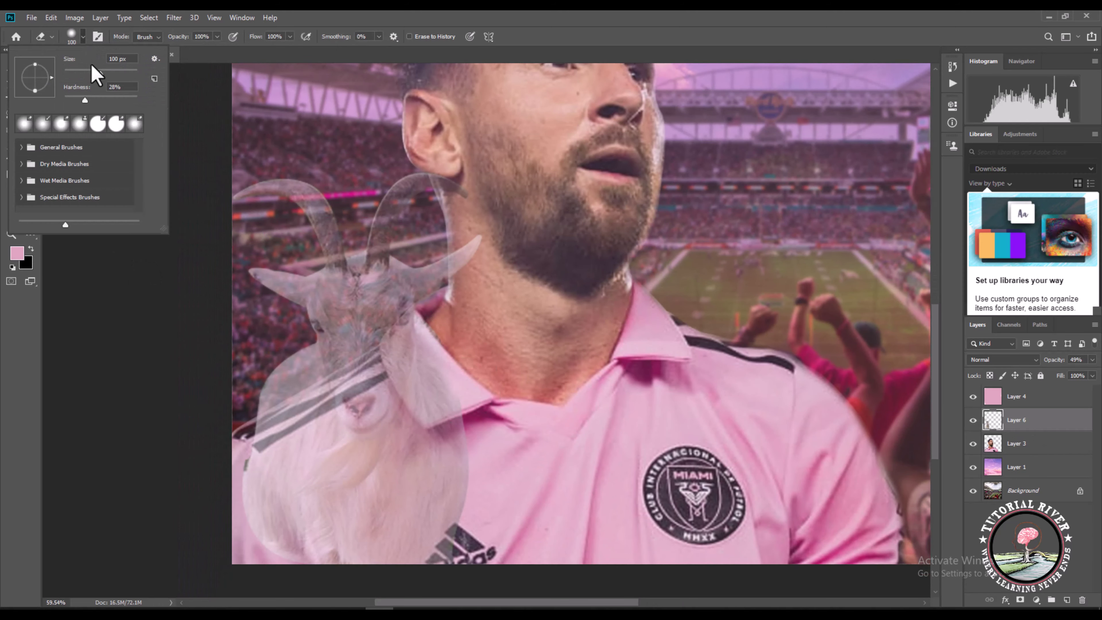
key(Return)
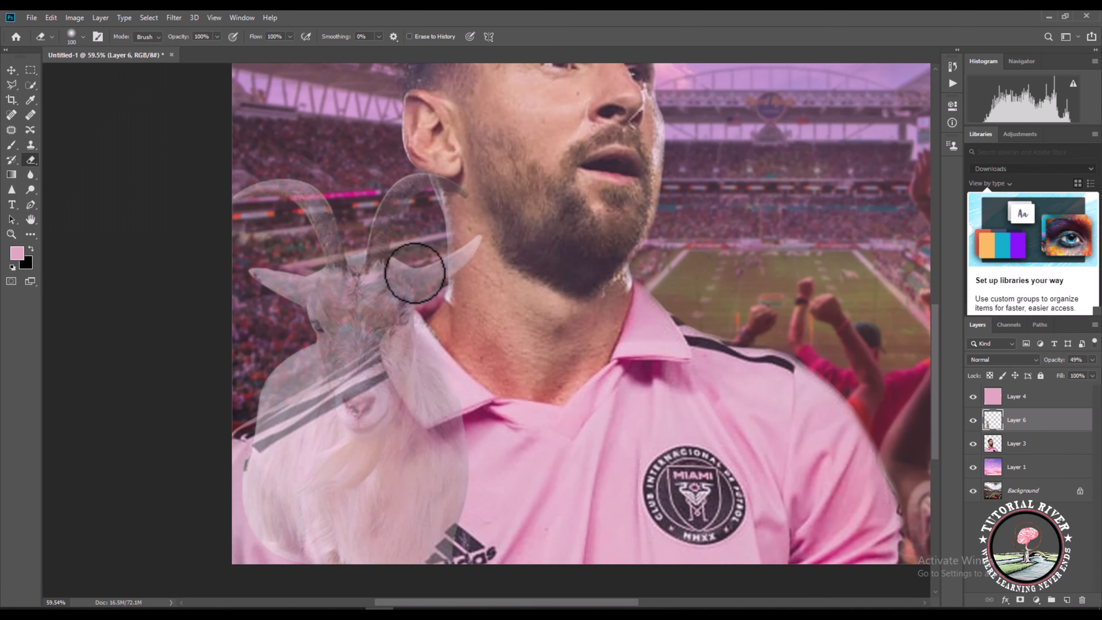
scroll(477, 348, up, 3)
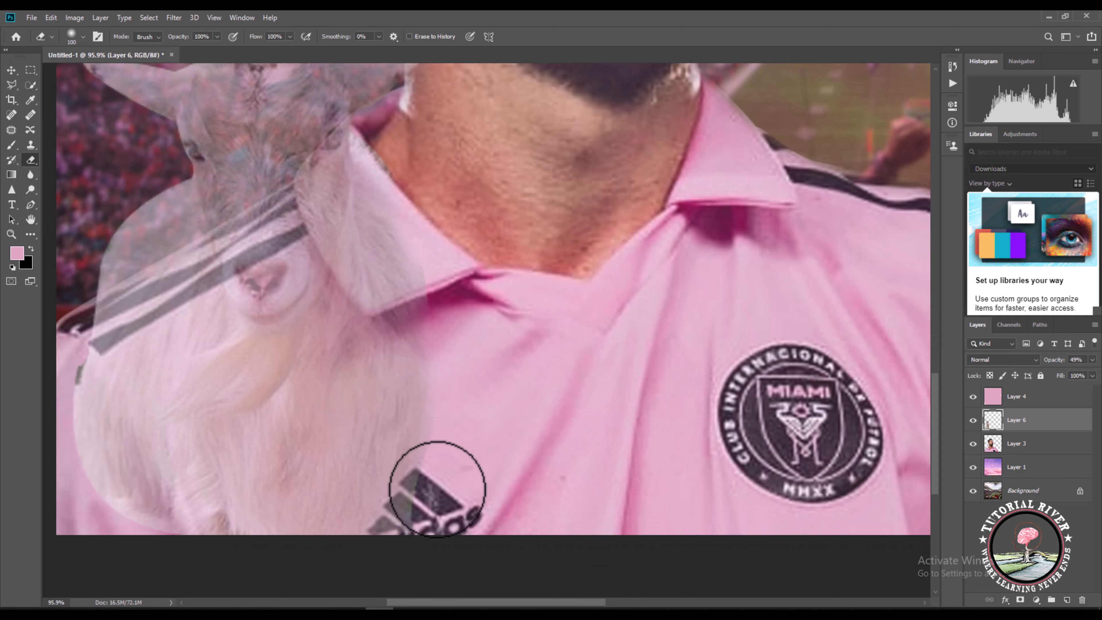
drag(357, 561, 538, 538)
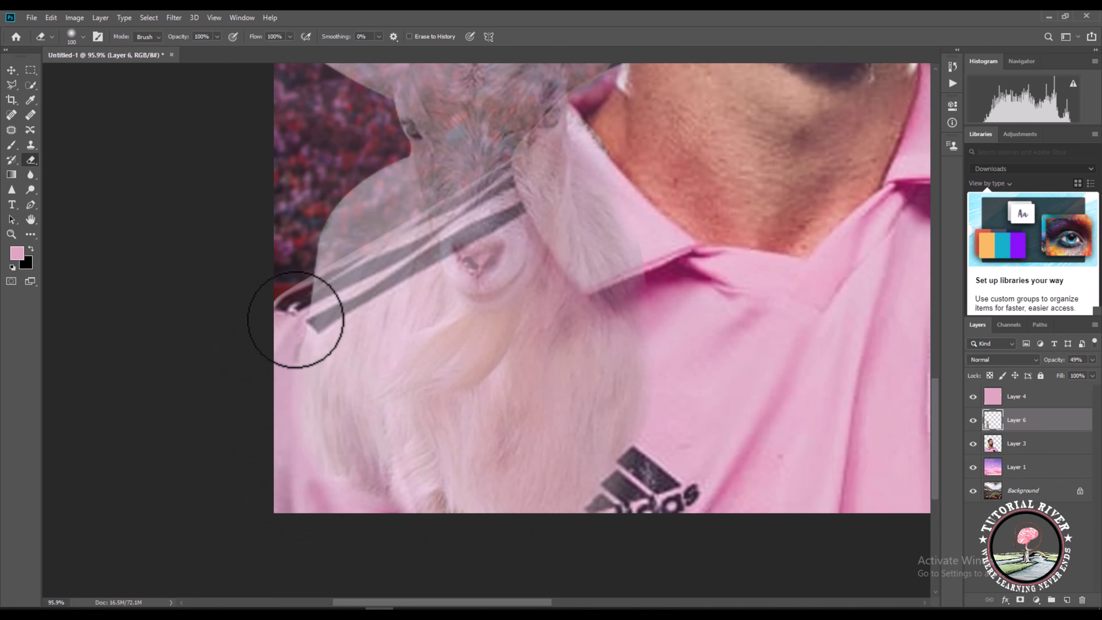
Soften the goat's upper body edge and ears with the Eraser, including the ear tip overlapping Messi's neck
mouse_move(308, 192)
mouse_down()
mouse_move(279, 399)
mouse_move(305, 389)
mouse_move(277, 450)
mouse_move(355, 316)
mouse_move(351, 302)
mouse_move(356, 331)
mouse_move(308, 278)
mouse_up()
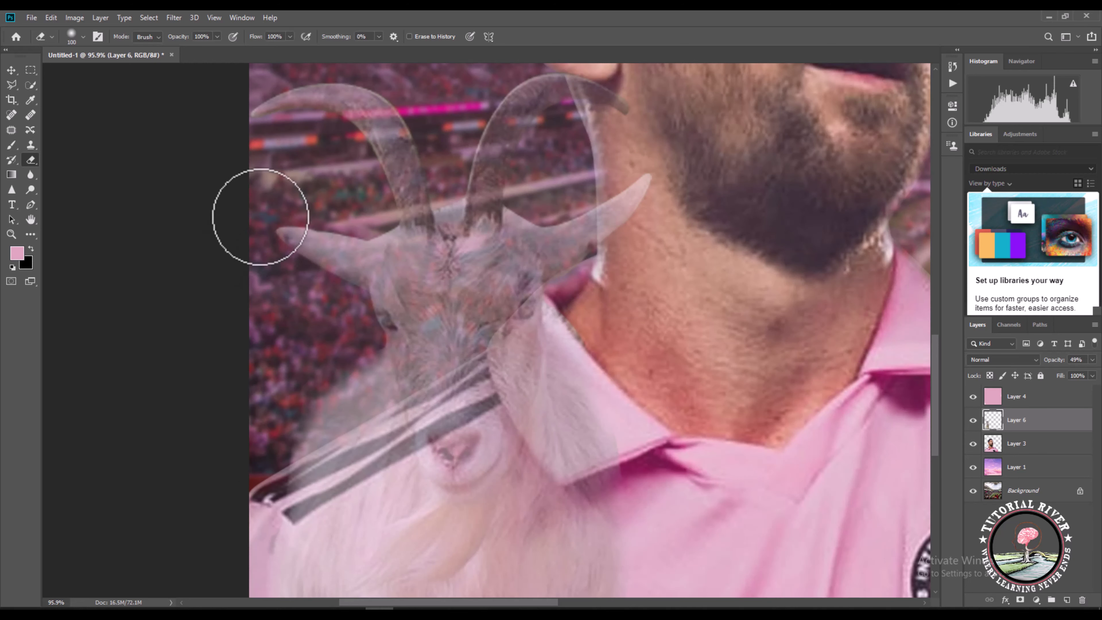
mouse_move(261, 216)
mouse_down()
mouse_move(303, 201)
mouse_move(382, 216)
mouse_up()
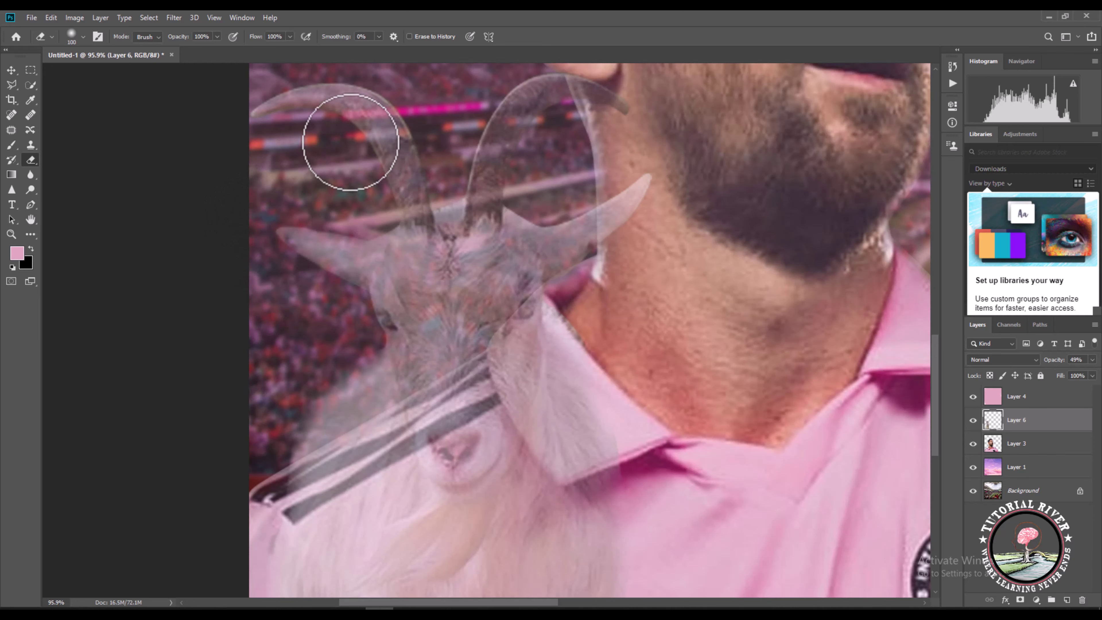
drag(260, 143, 240, 288)
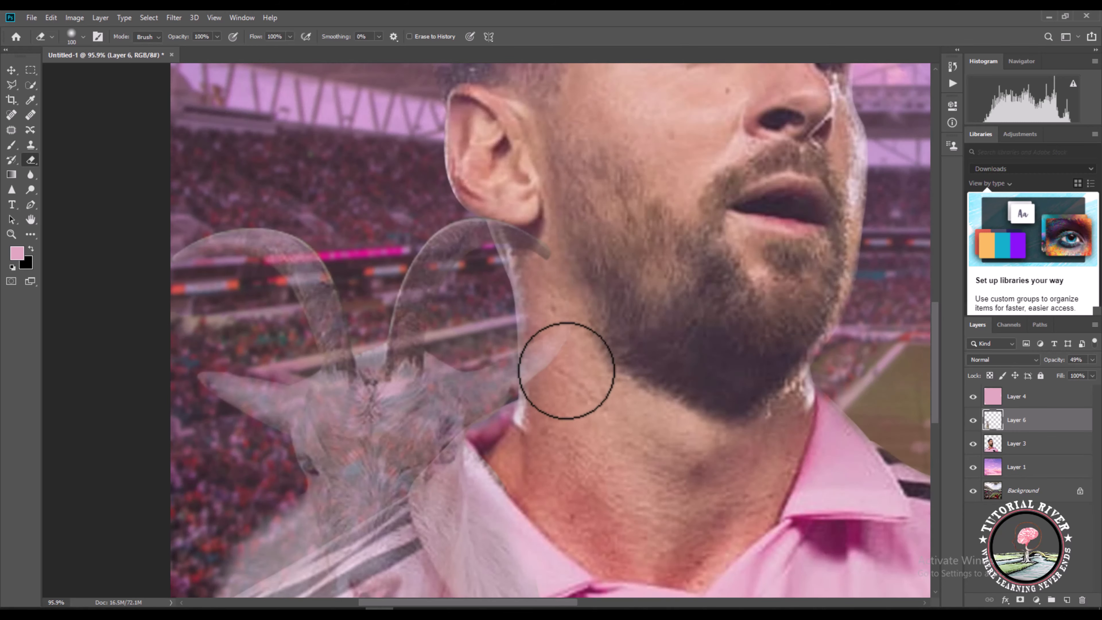
drag(565, 369, 491, 448)
scroll(492, 449, down, 6)
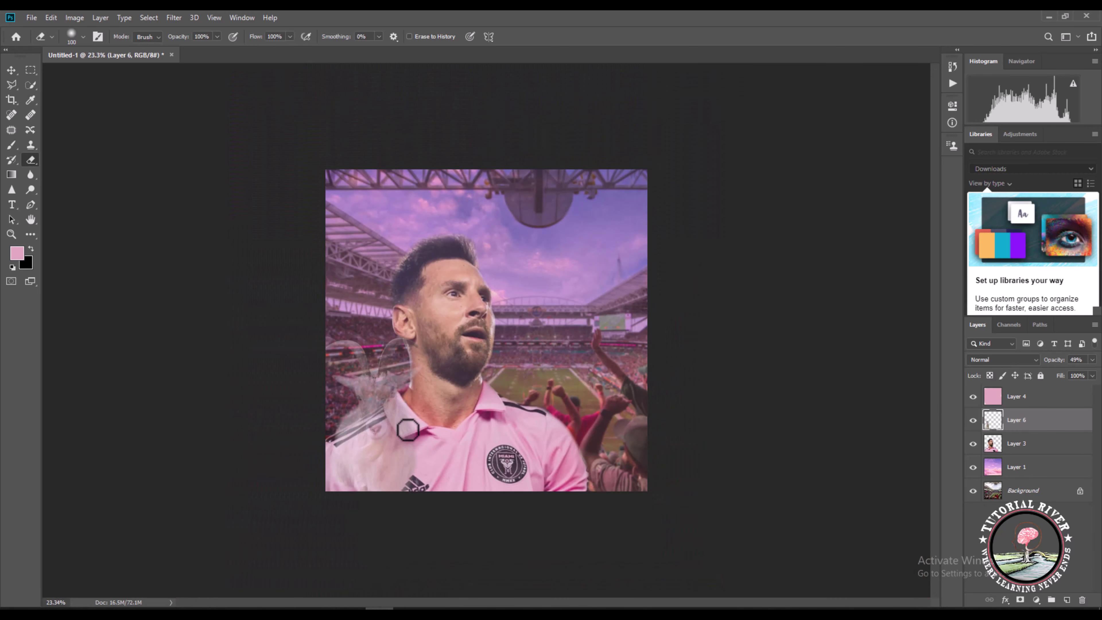
scroll(405, 430, up, 1)
scroll(405, 432, up, 1)
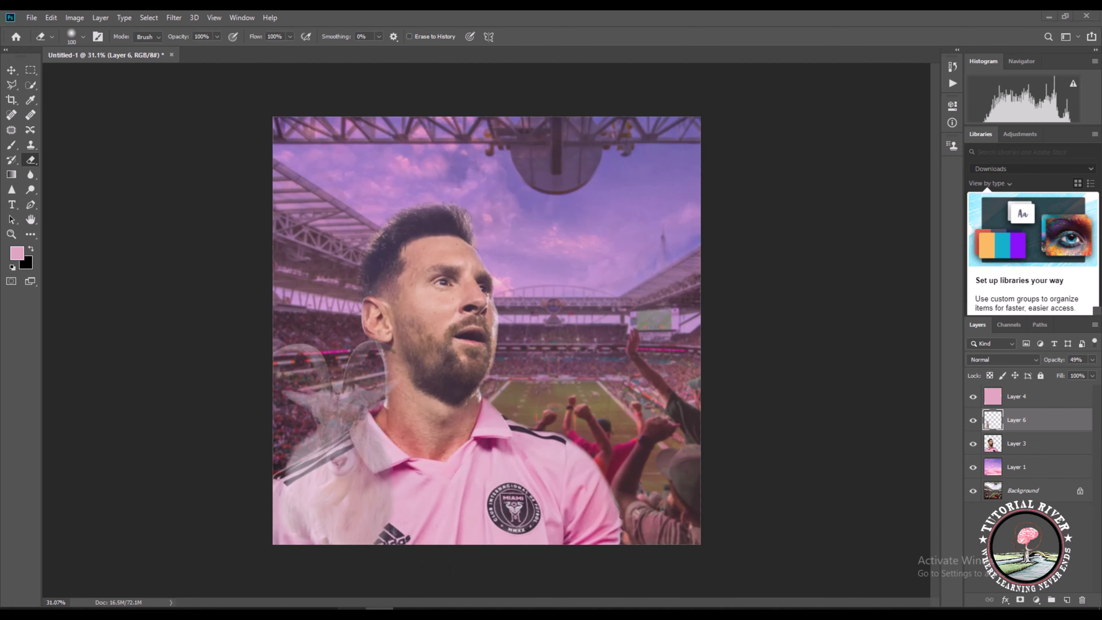
Switch to Chrome and run a Google image search for "miami logo png" in a new tab
key(alt+Tab)
click(959, 21)
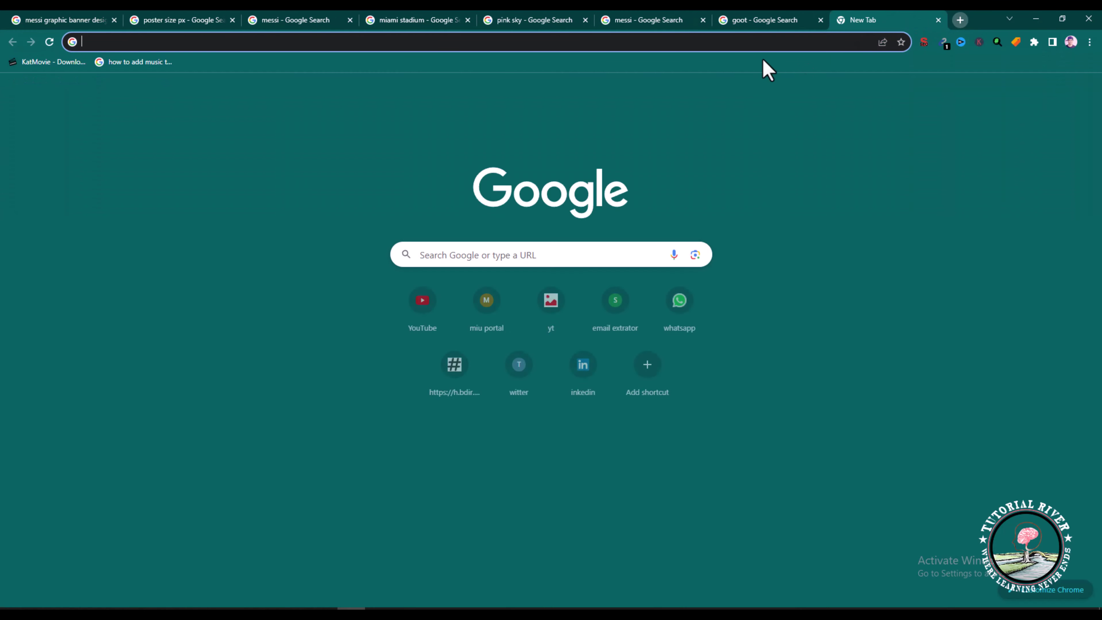
click(756, 40)
text(mia)
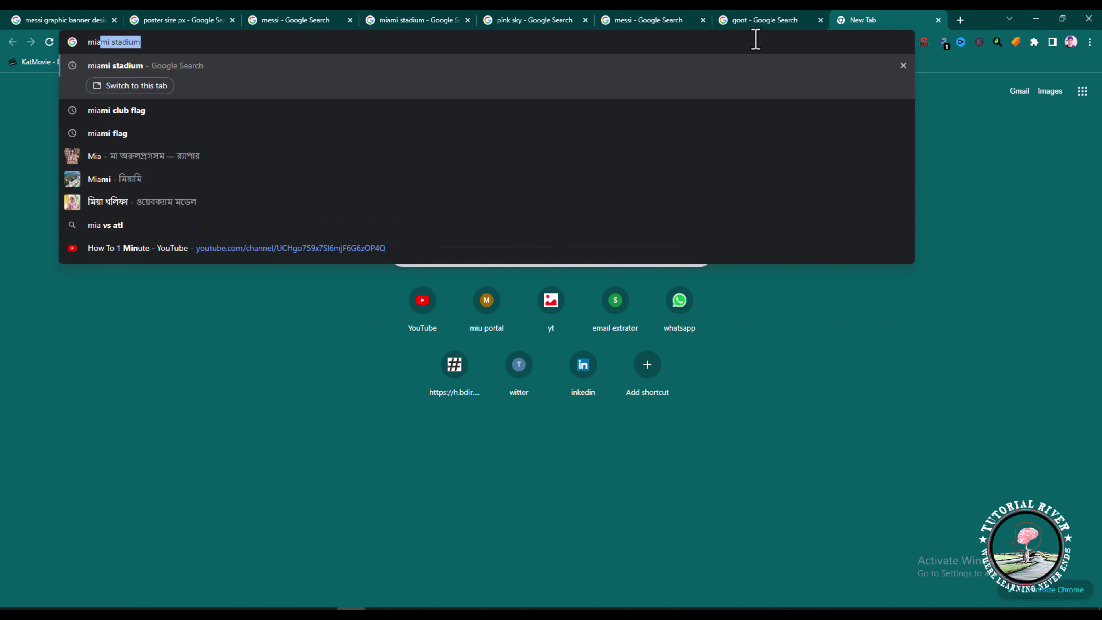
key(Return)
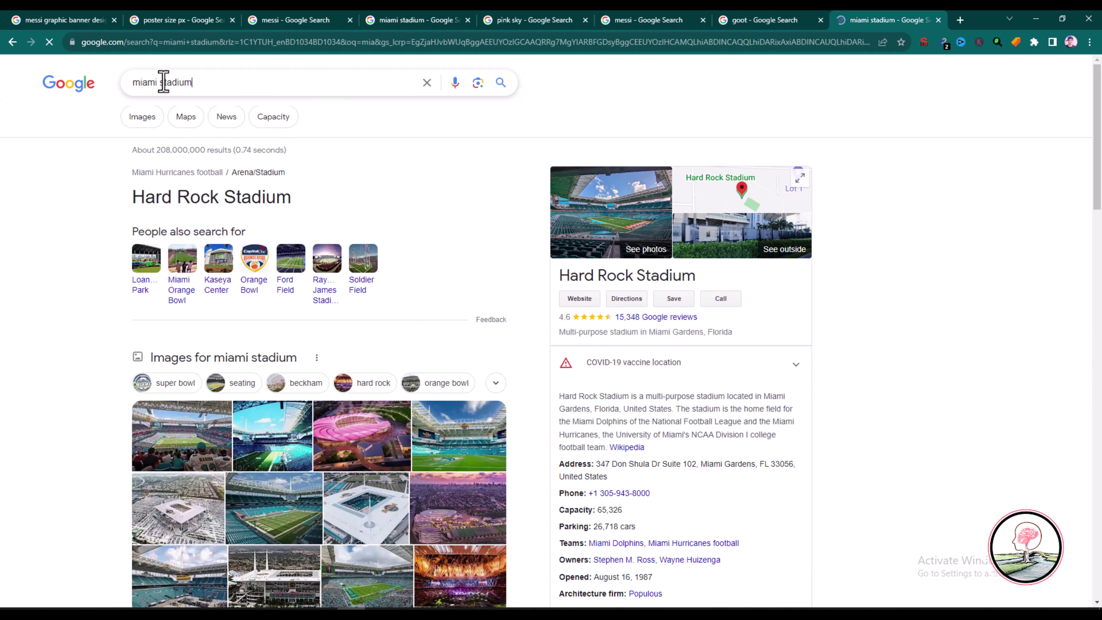
double_click(163, 82)
text(lo)
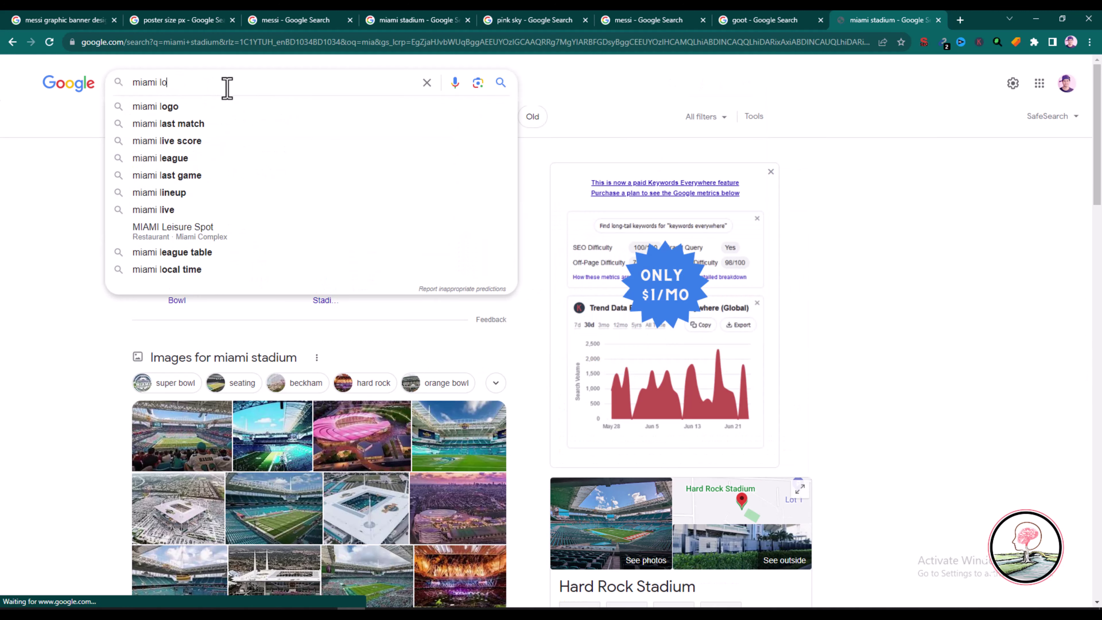
text(go p)
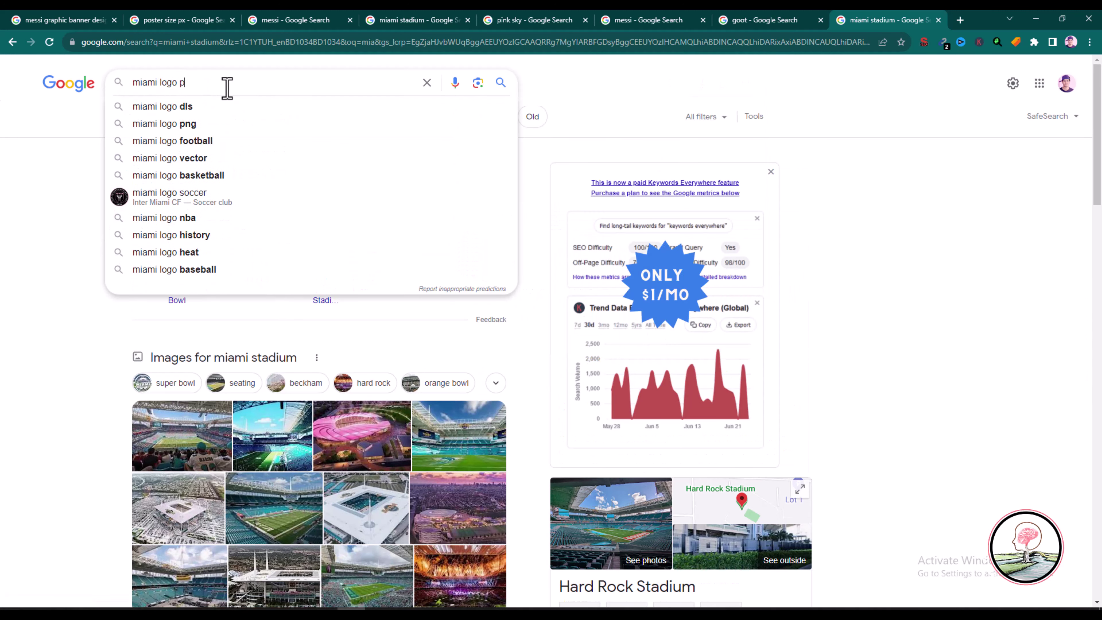
text(ng)
key(Return)
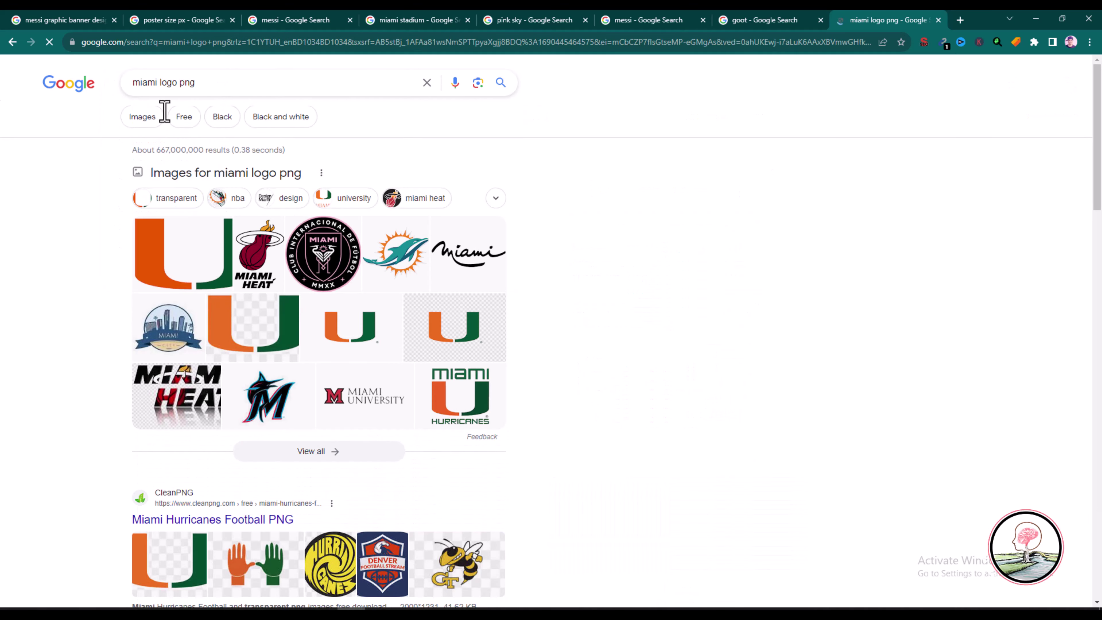
click(144, 117)
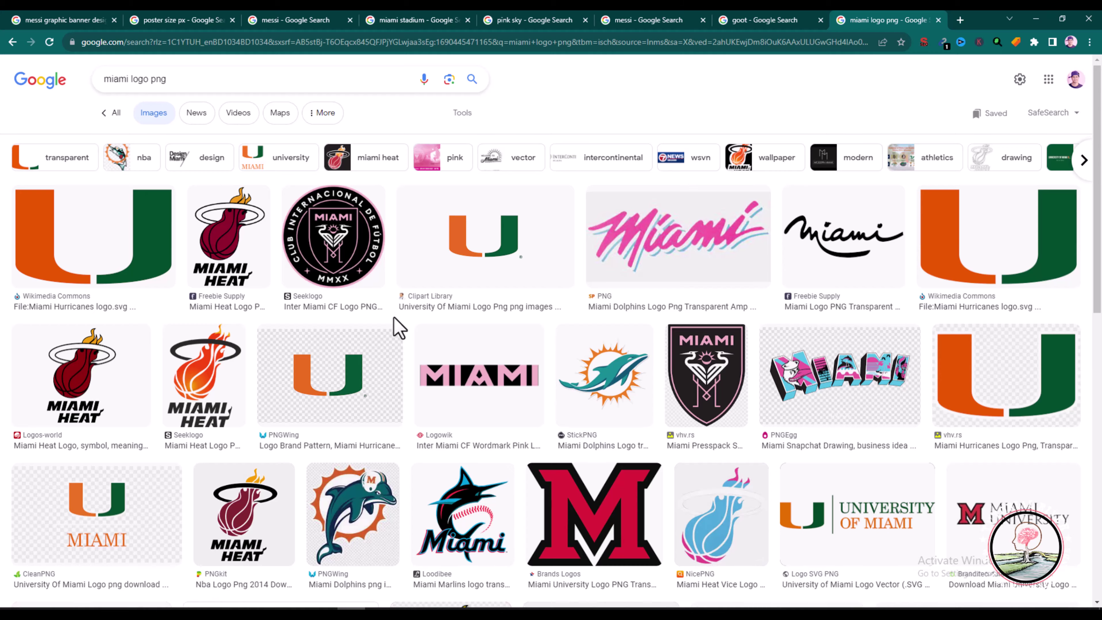
Open the Inter Miami shield logo and, from its related images, the round Inter Miami CF II crest
scroll(393, 318, down, 6)
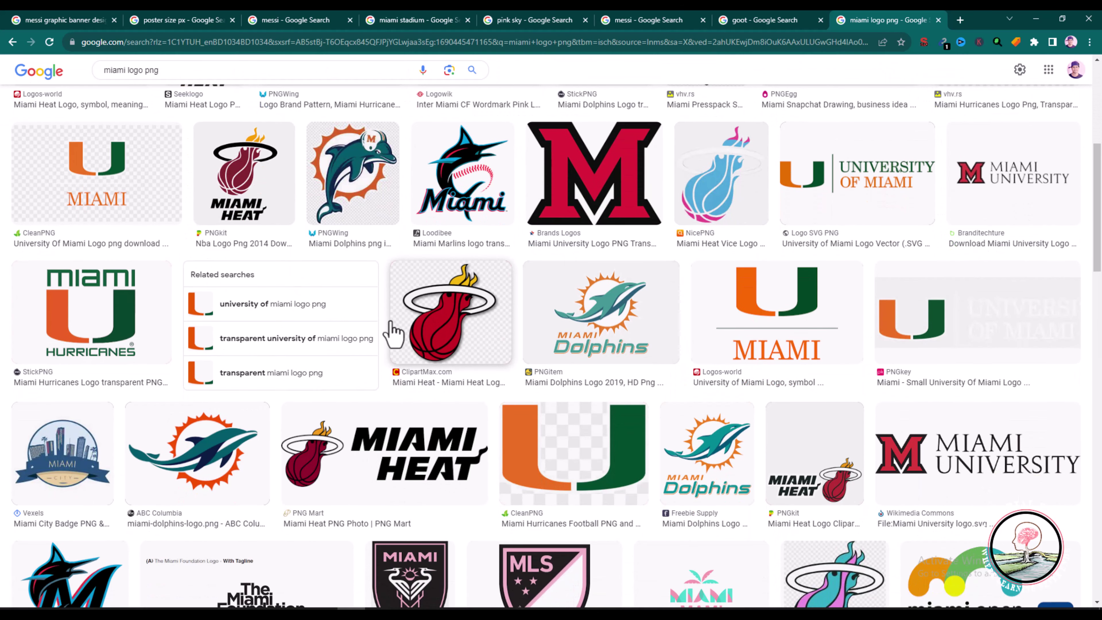
scroll(390, 333, up, 4)
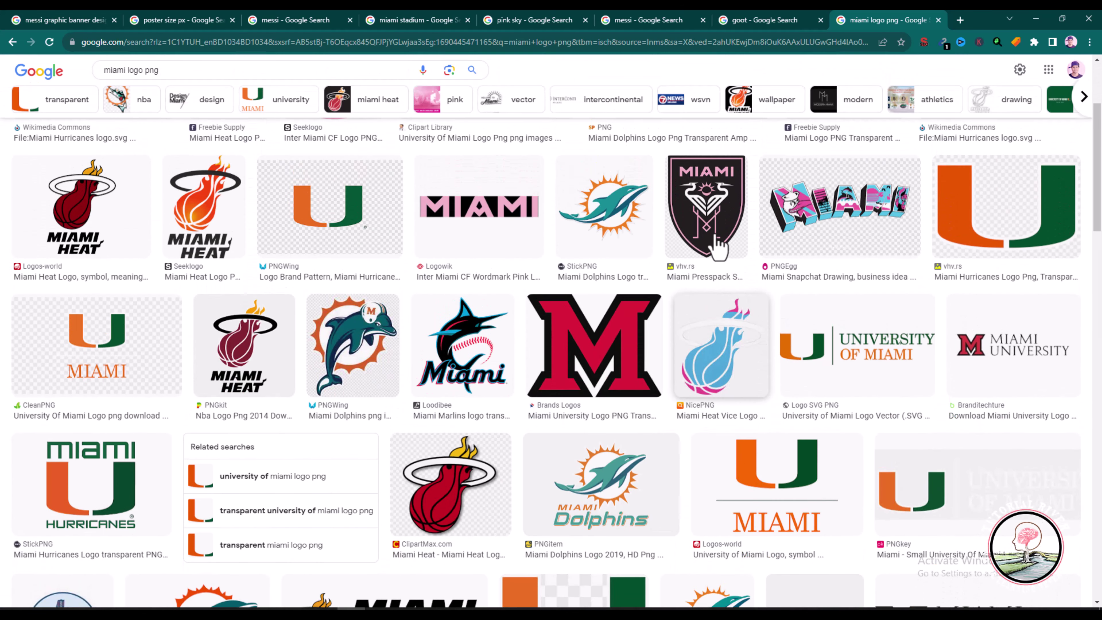
click(707, 208)
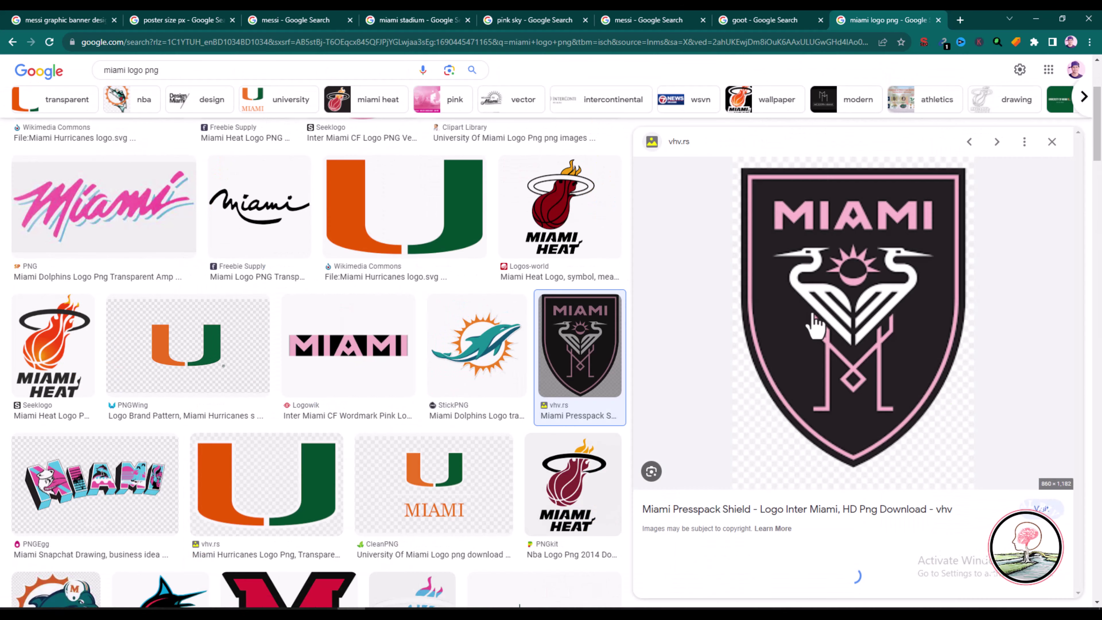
scroll(815, 324, down, 5)
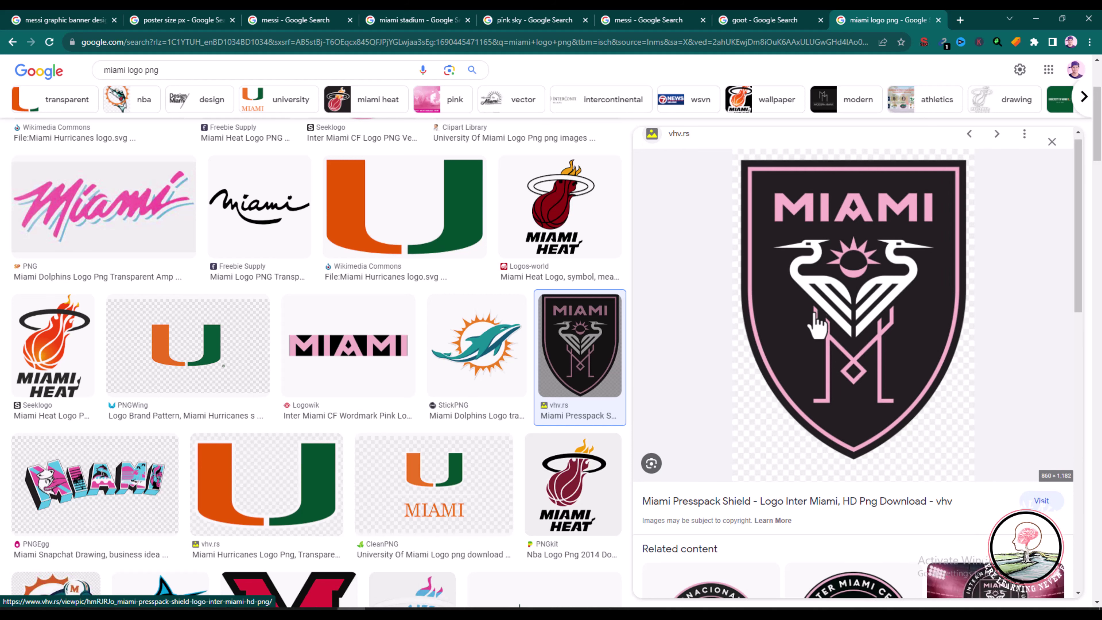
click(850, 377)
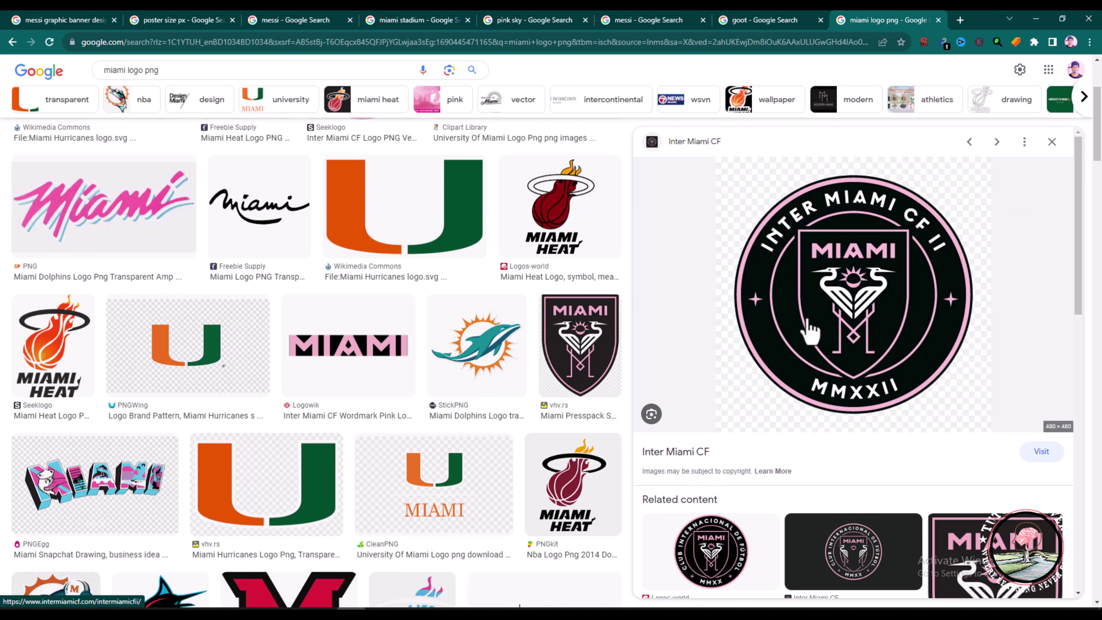
Save the round Inter Miami CF II crest to the Downloads folder as the PNG image MNP-MIA-Logo-480px
right_click(799, 284)
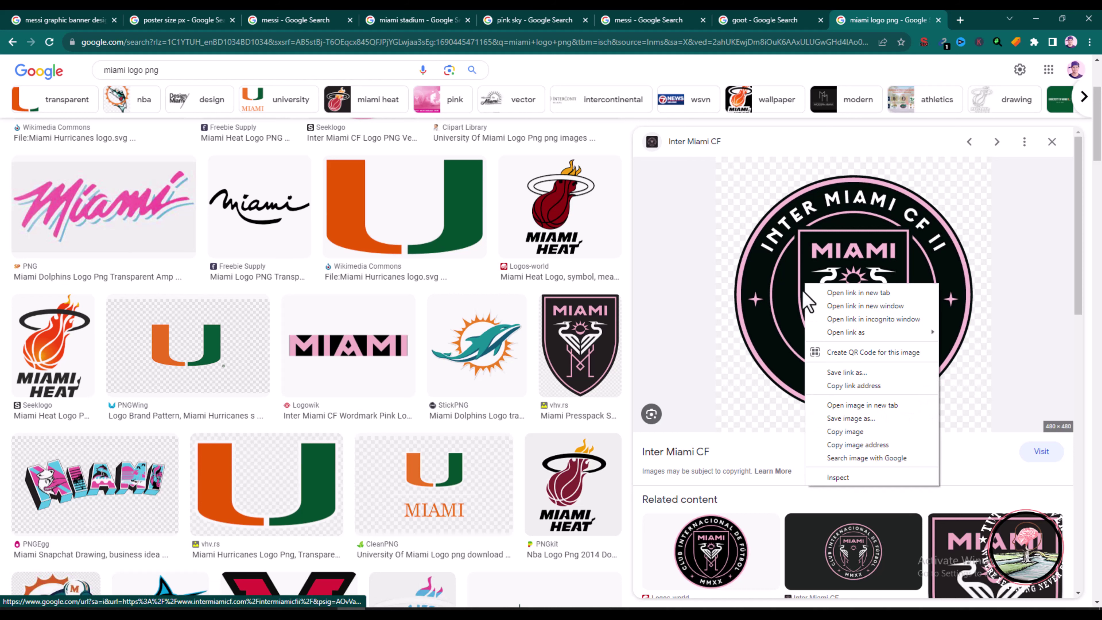
click(837, 418)
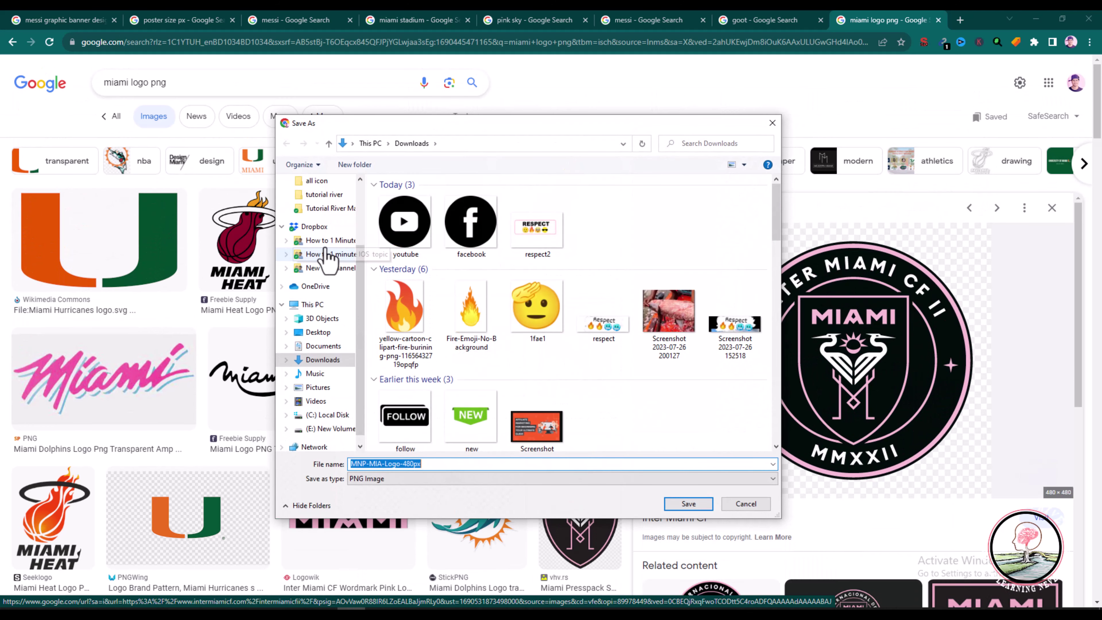
click(322, 232)
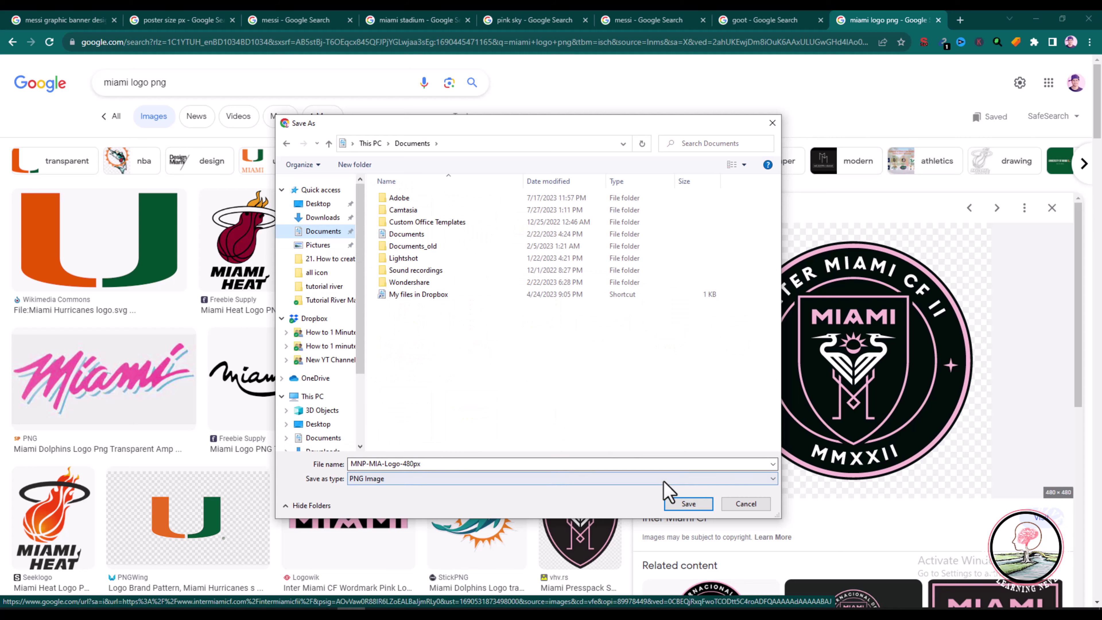
click(323, 217)
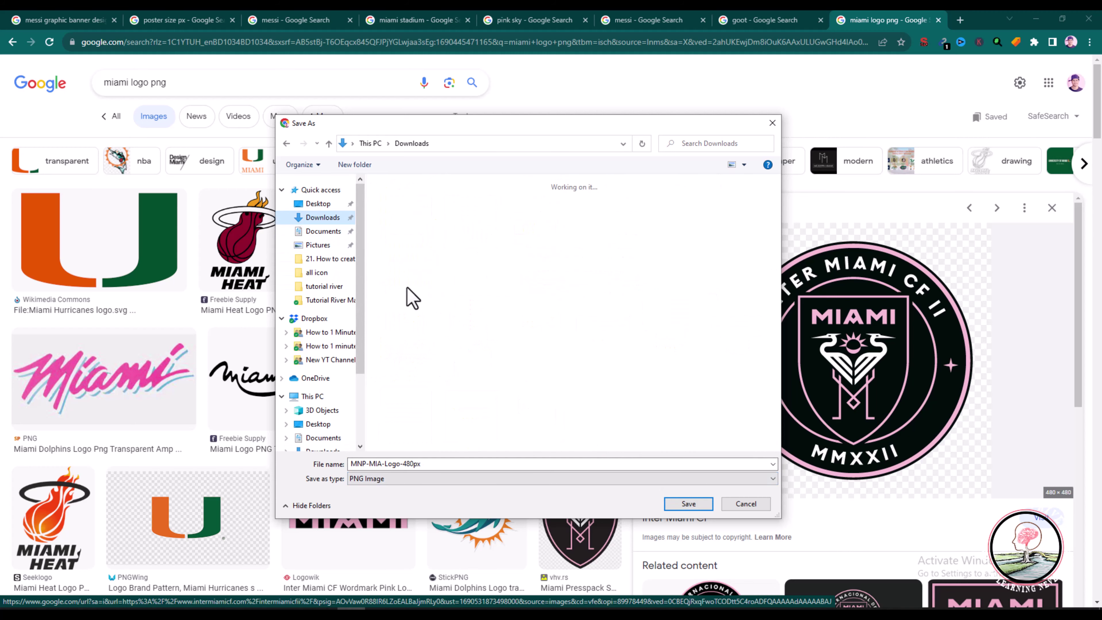
click(692, 505)
Switch to Photoshop and open MNP-MIA-Logo-480px from the Downloads folder
key(alt+Tab)
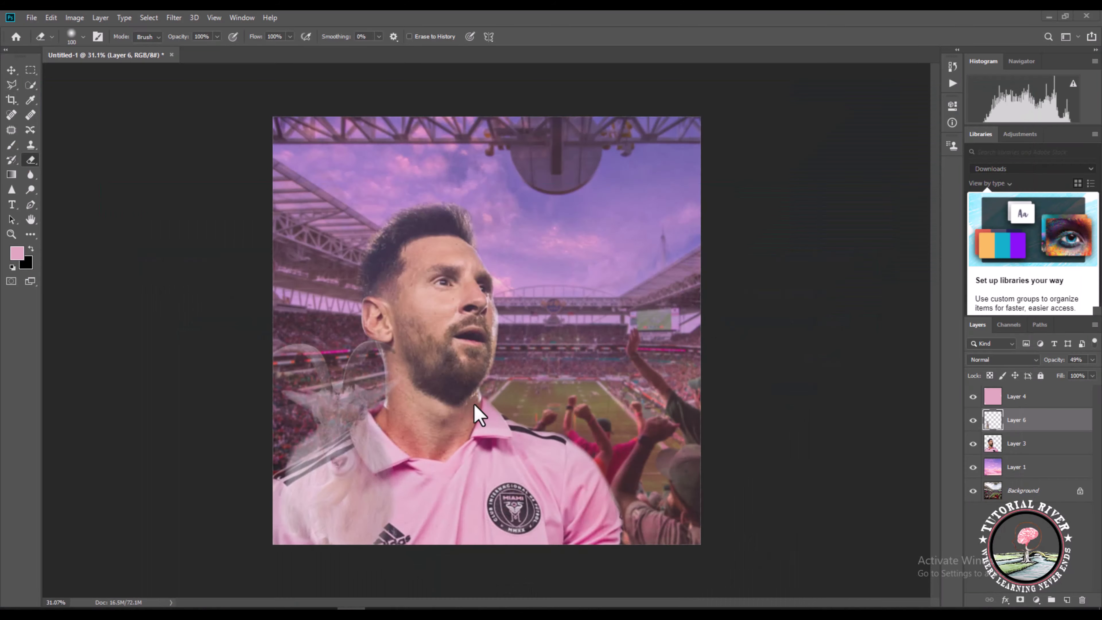
click(32, 17)
click(43, 40)
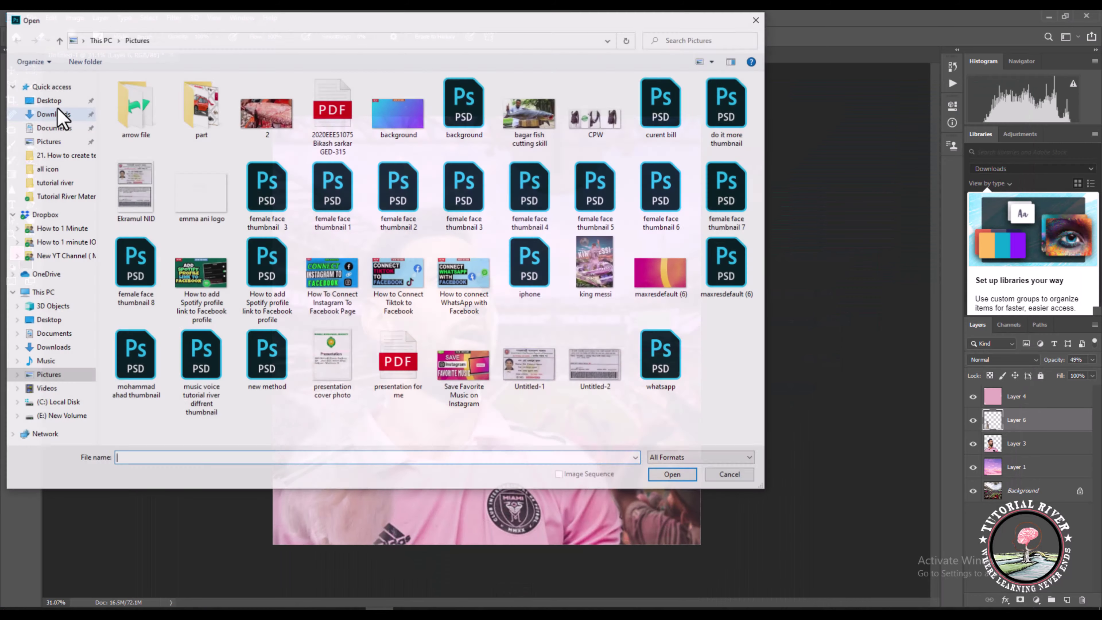
click(52, 114)
click(132, 139)
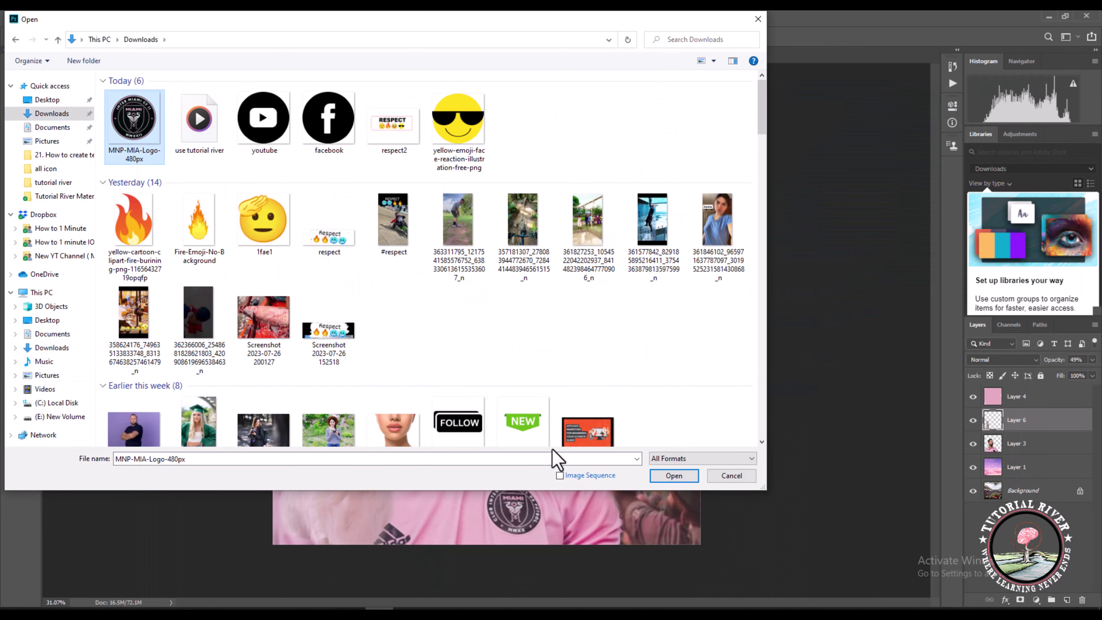
click(674, 475)
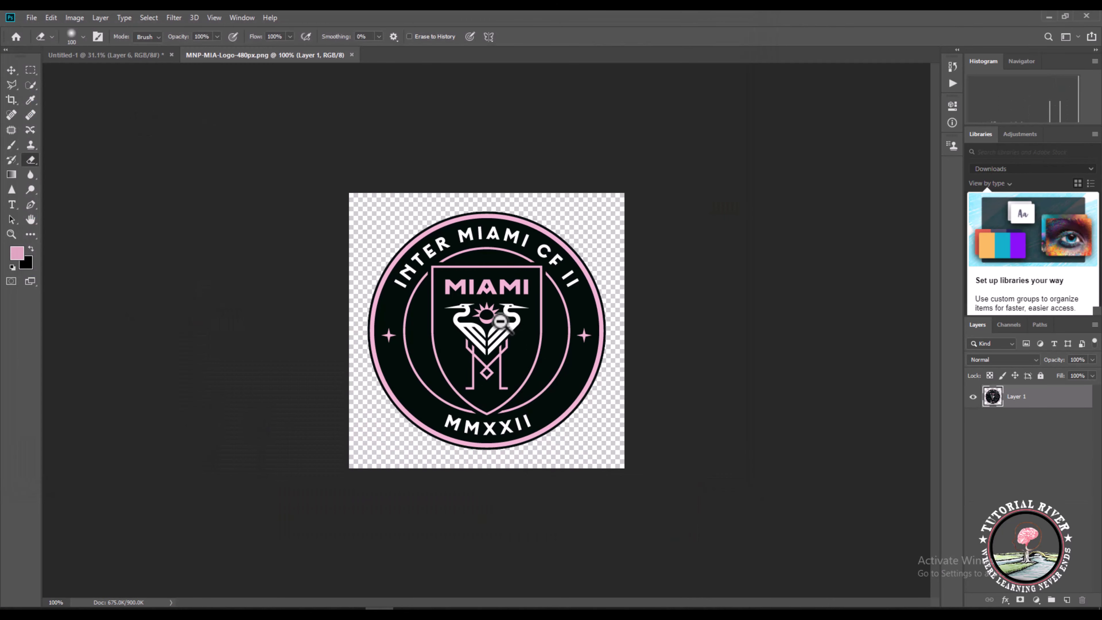
scroll(500, 322, up, 2)
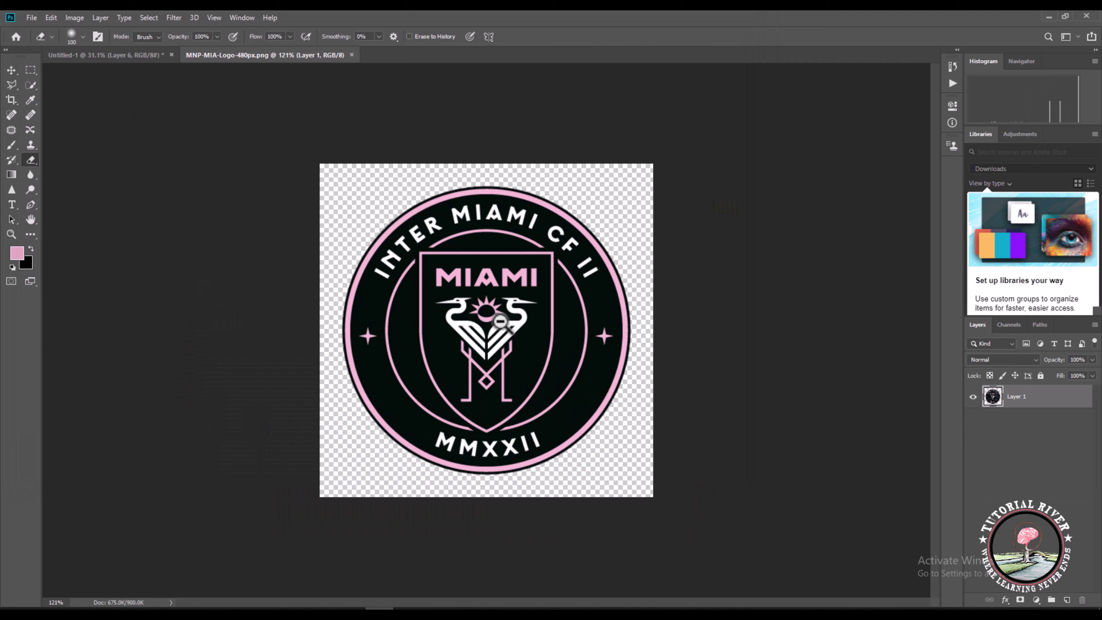
Copy the crest into the Untitled-1 poster and enlarge it over the stadium to the right of Messi's face
click(113, 55)
drag(466, 347, 470, 342)
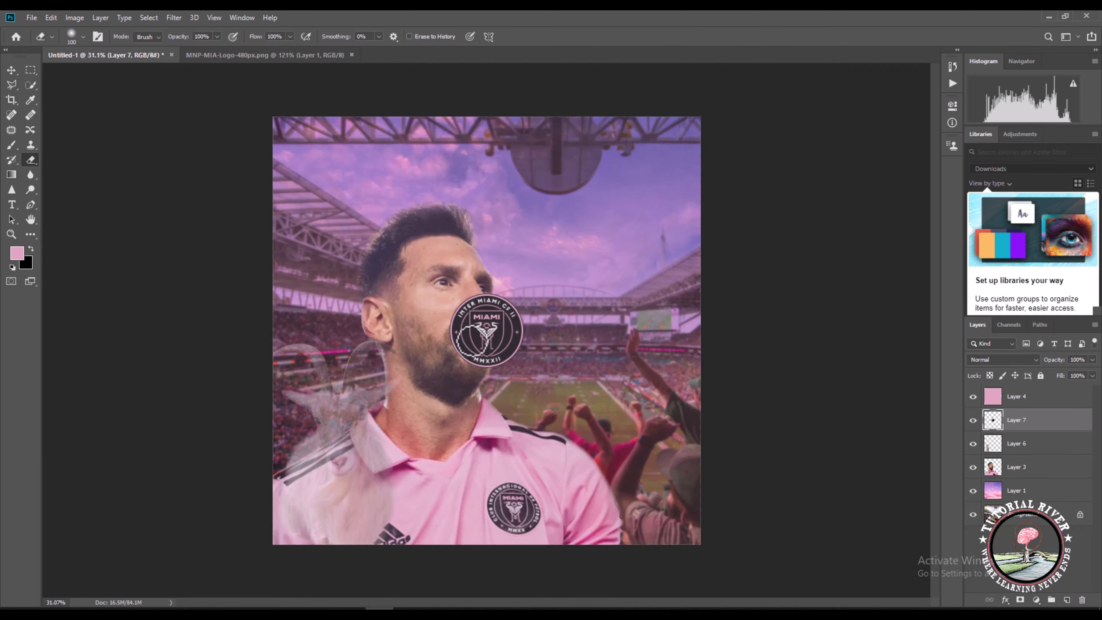
key(ctrl+t)
drag(524, 367, 669, 514)
drag(525, 411, 556, 294)
click(550, 36)
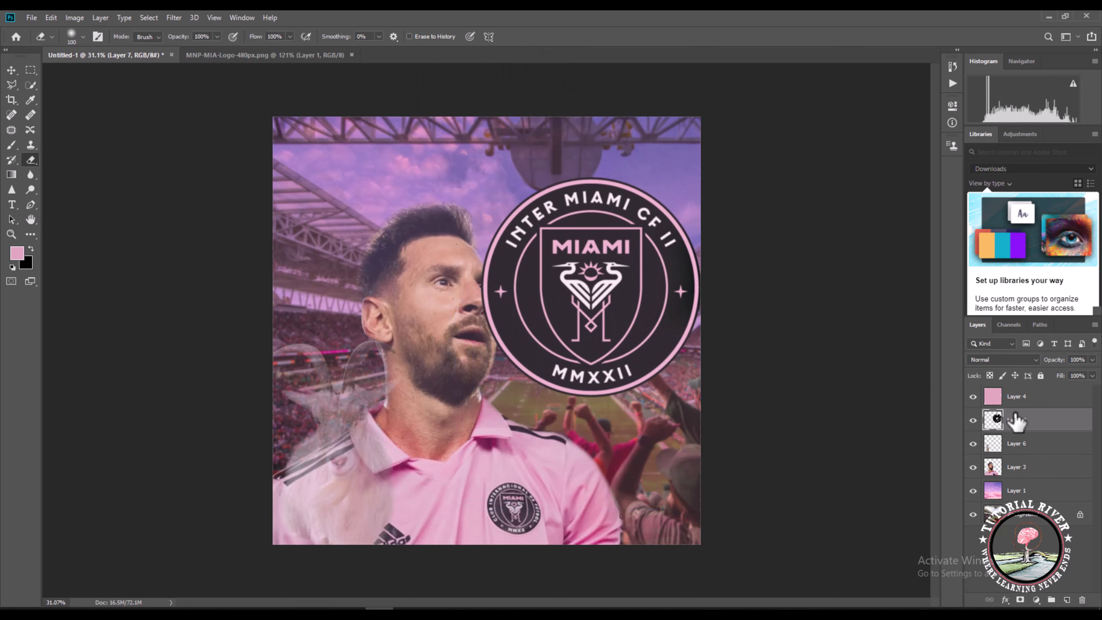
Place the crest layer directly above the Background, then scale it to about 123% in the poster's upper-right corner
drag(1016, 421, 1037, 499)
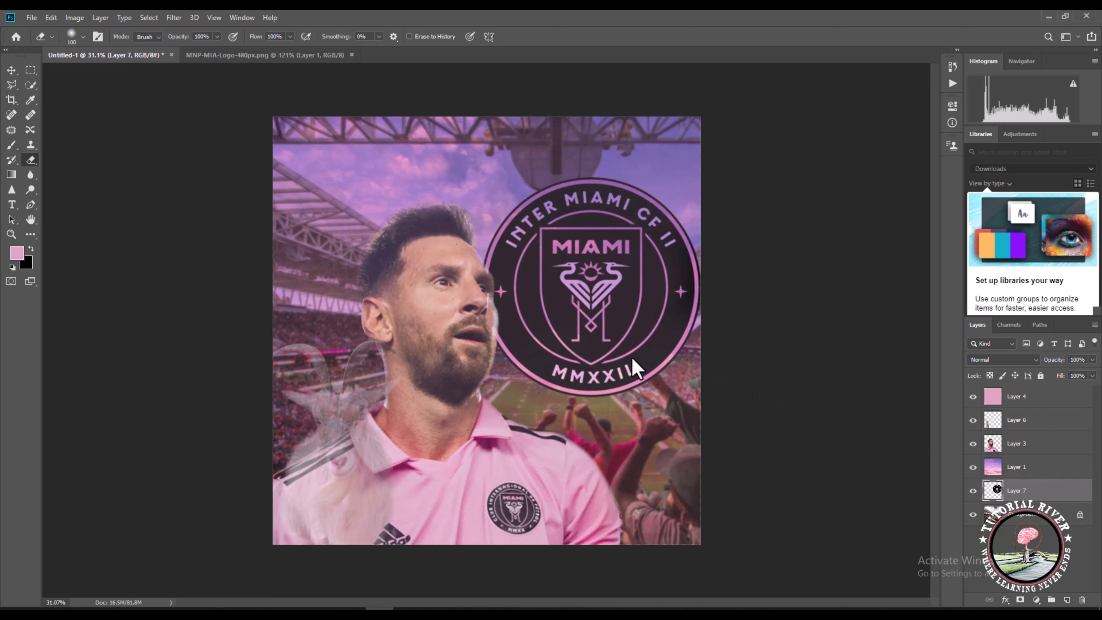
key(ctrl+t)
drag(481, 396, 446, 416)
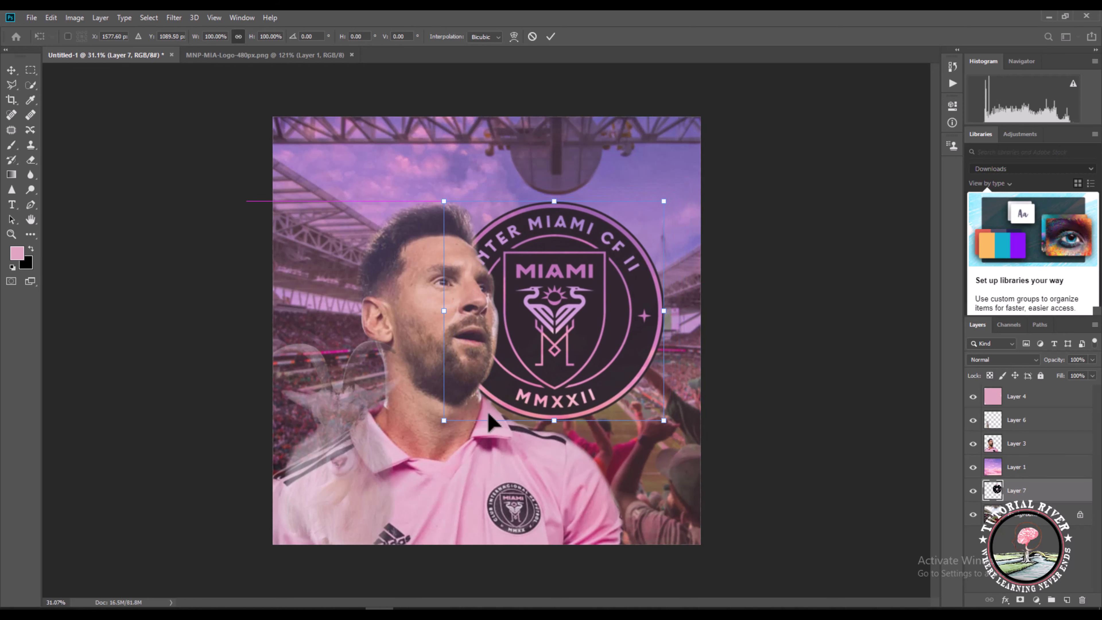
drag(701, 177, 717, 146)
drag(638, 237, 645, 193)
Apply a Perspective transform to the crest, widening its base and narrowing its top, and shift it slightly down
right_click(554, 299)
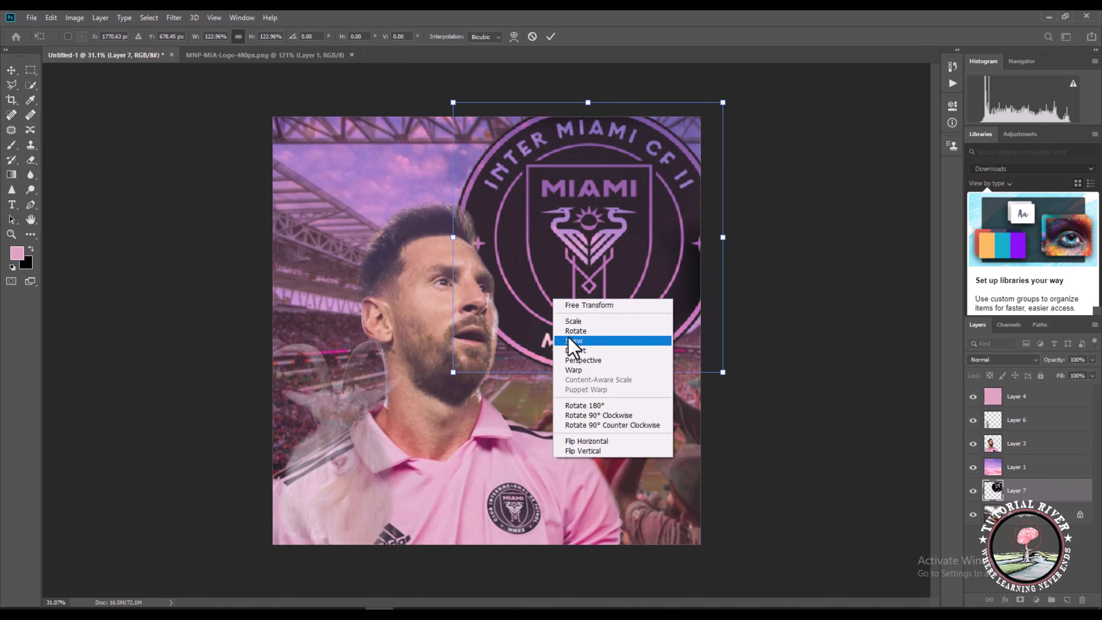
click(577, 359)
drag(723, 374, 844, 360)
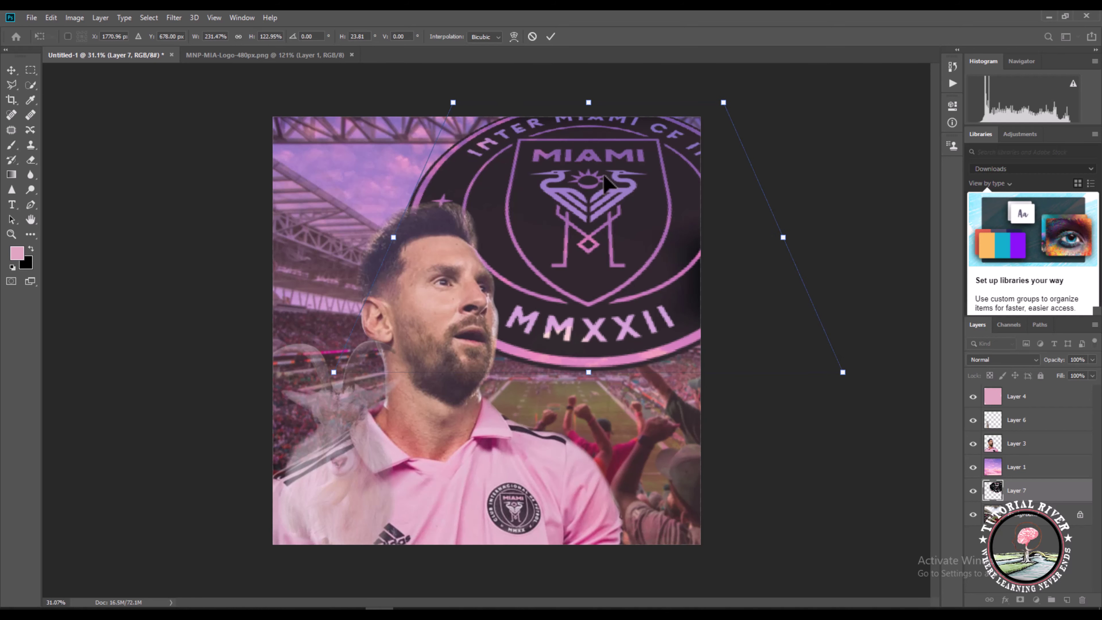
drag(609, 184, 614, 212)
drag(460, 136, 497, 139)
drag(337, 401, 319, 400)
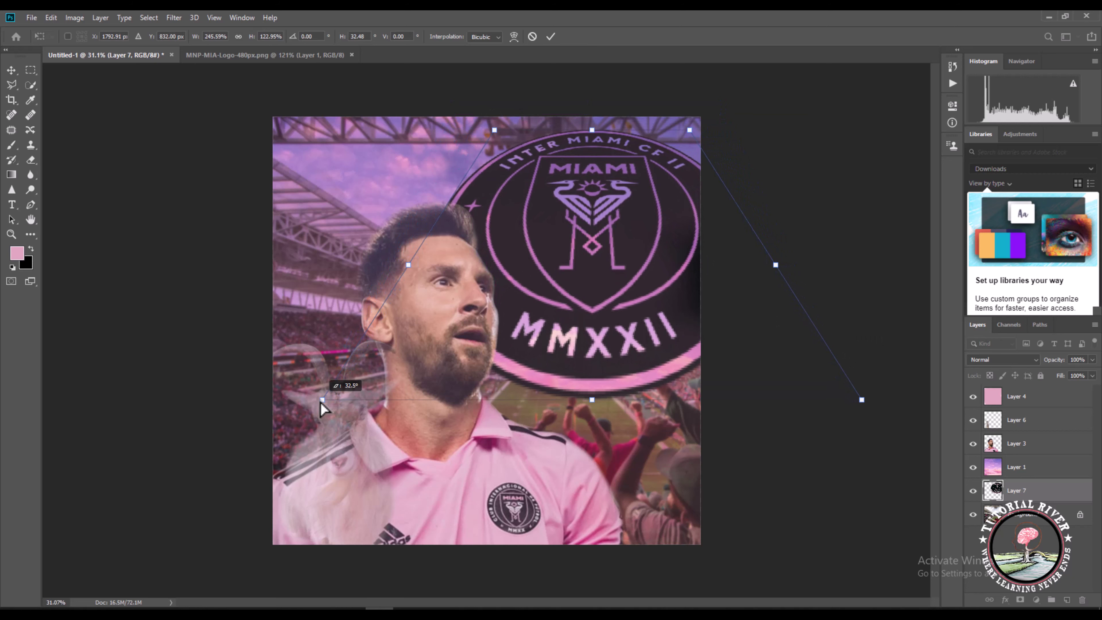
click(550, 37)
Move the crest up against the poster's top edge and lower its layer opacity to 41%
scroll(539, 286, down, 1)
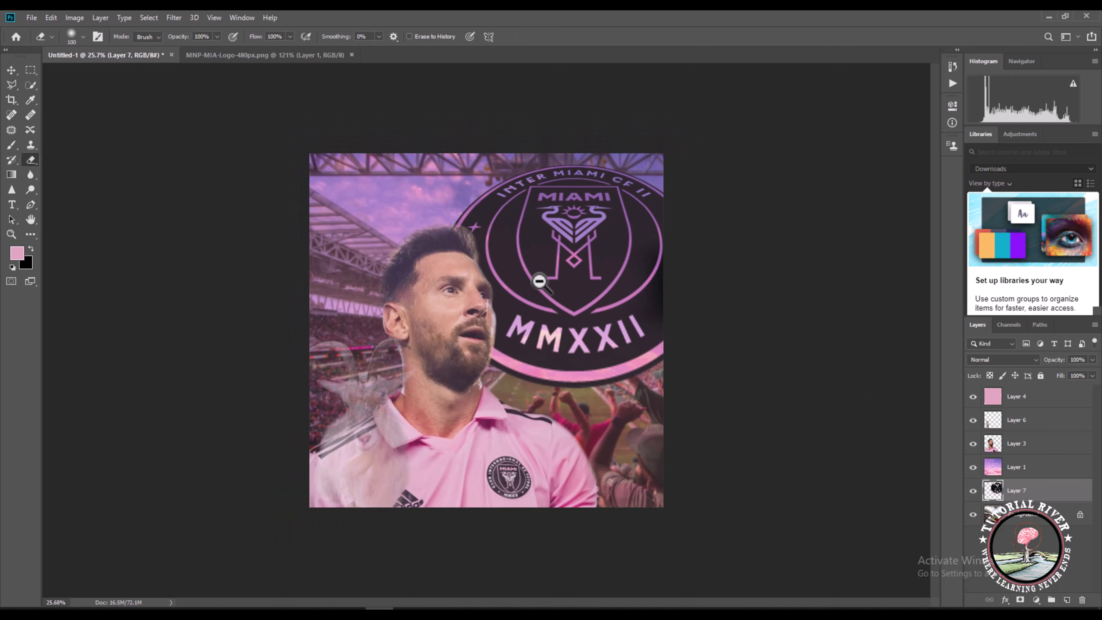
key(ctrl+t)
drag(564, 287, 582, 251)
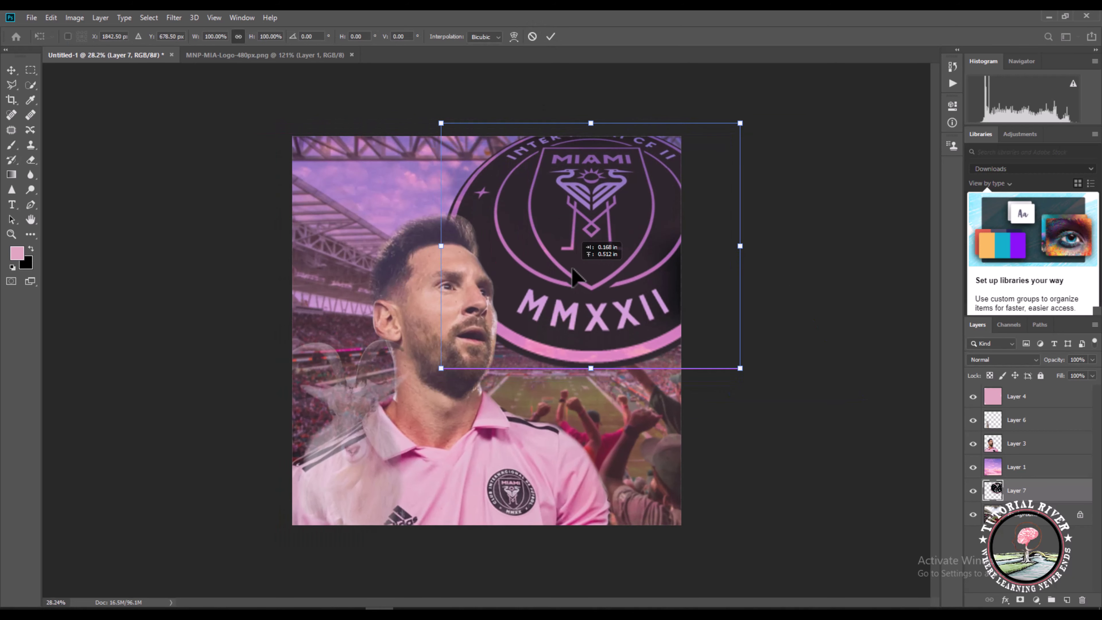
click(550, 36)
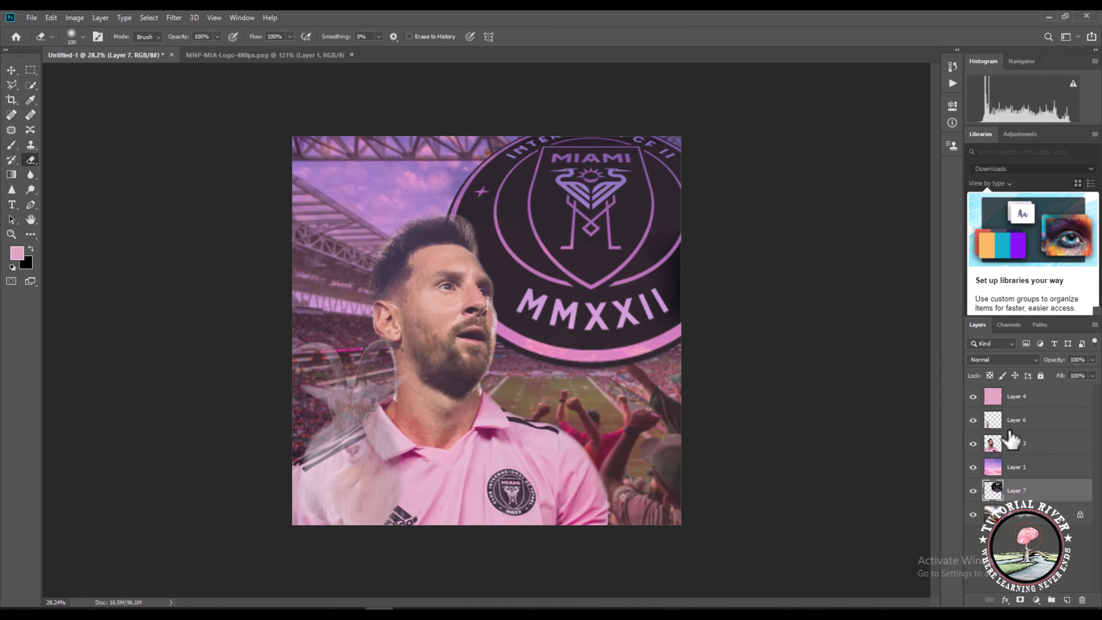
click(1092, 360)
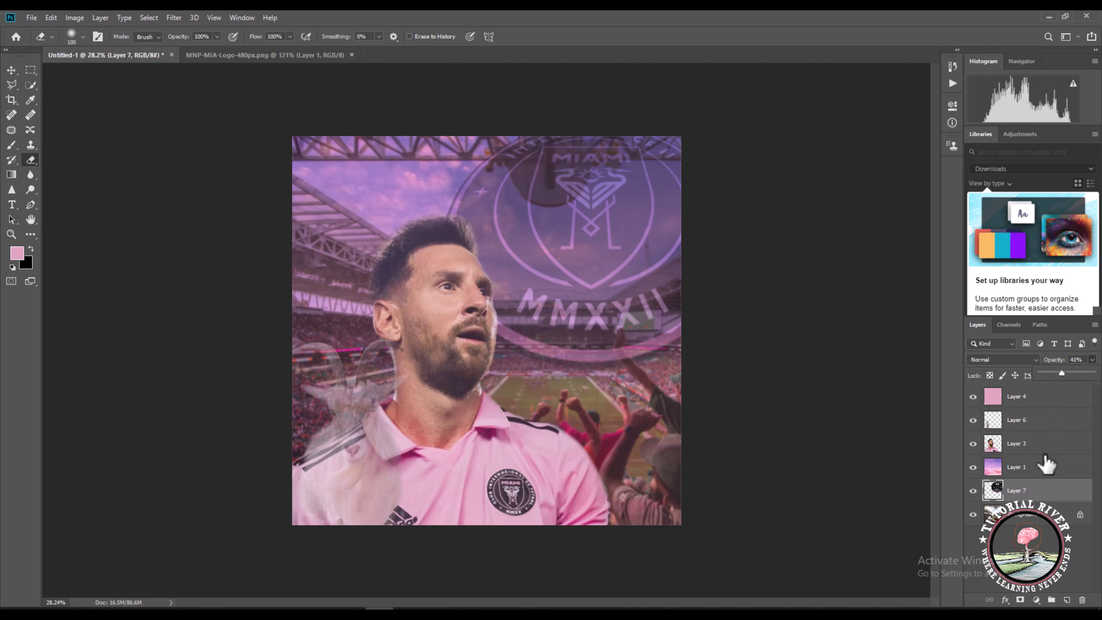
click(1035, 467)
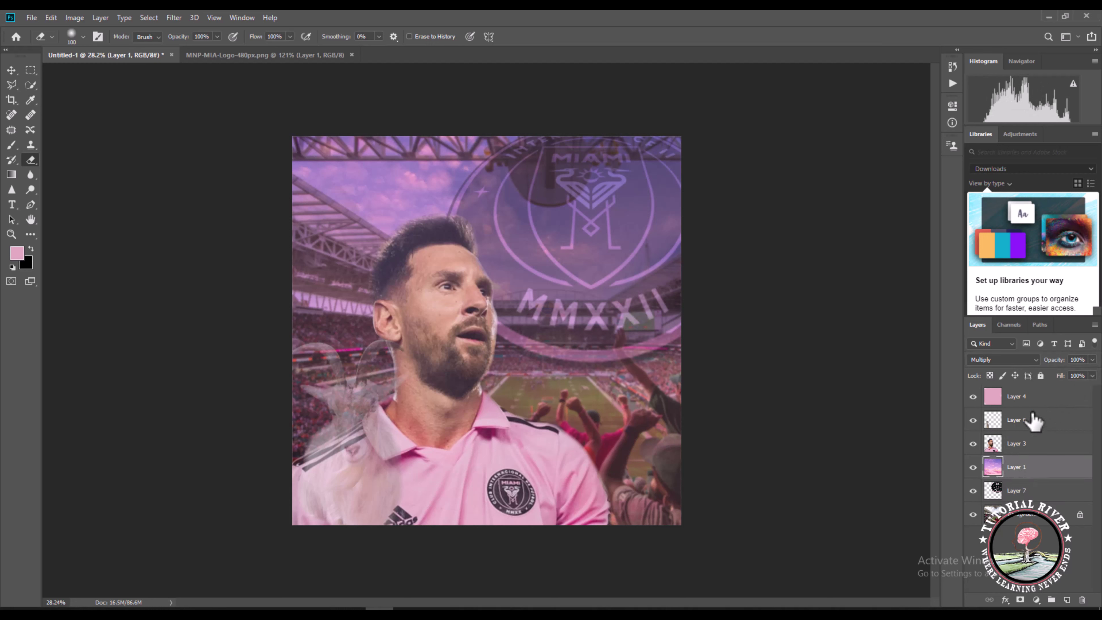
Create a new layer above Layer 4 and fill a thin pink border around the poster's edges
click(30, 70)
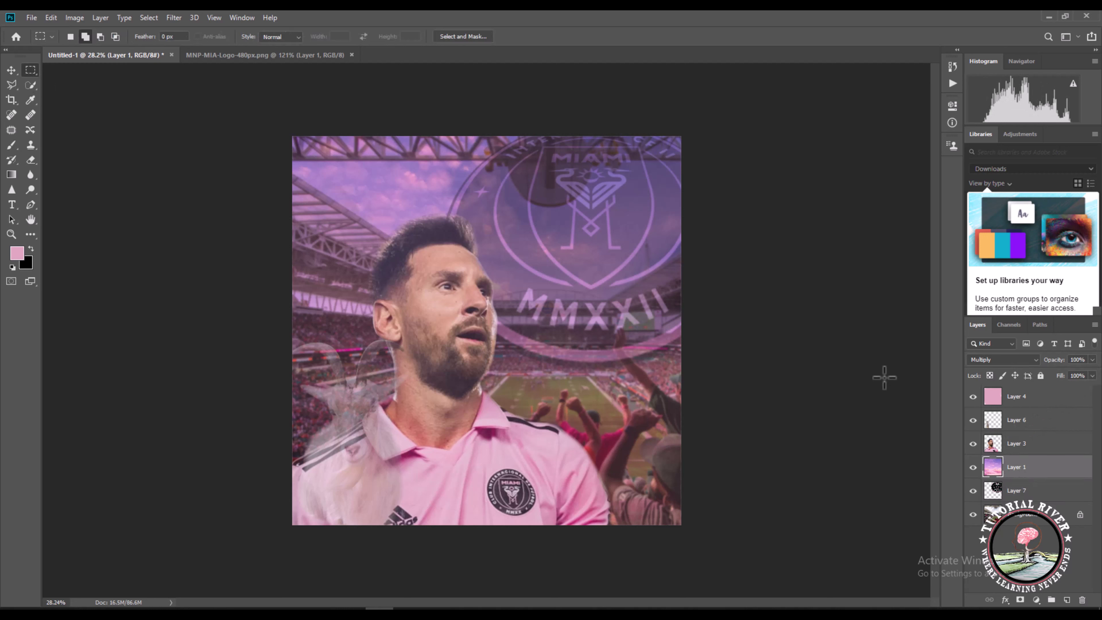
click(1046, 406)
click(1067, 600)
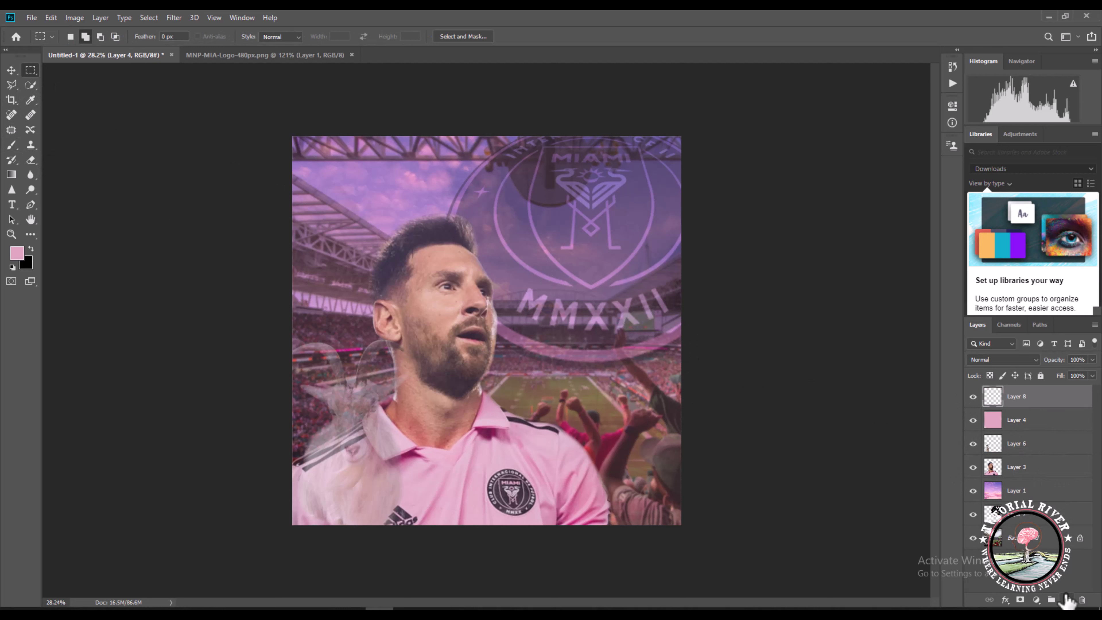
drag(298, 139, 676, 522)
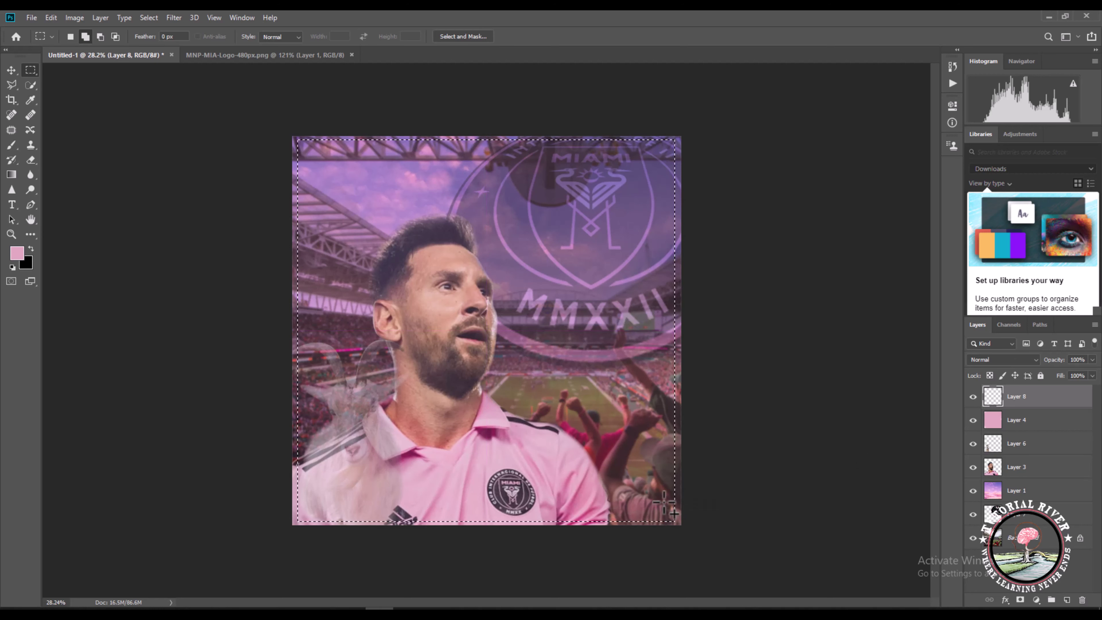
key(ctrl+a)
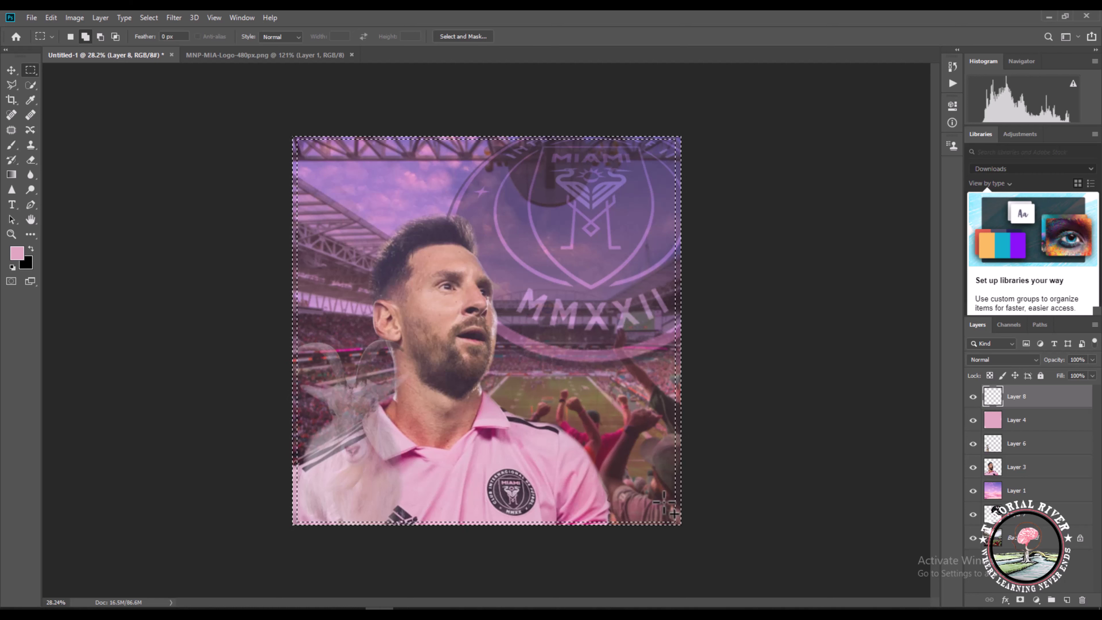
key(x)
key(ctrl+BackSpace)
key(ctrl+d)
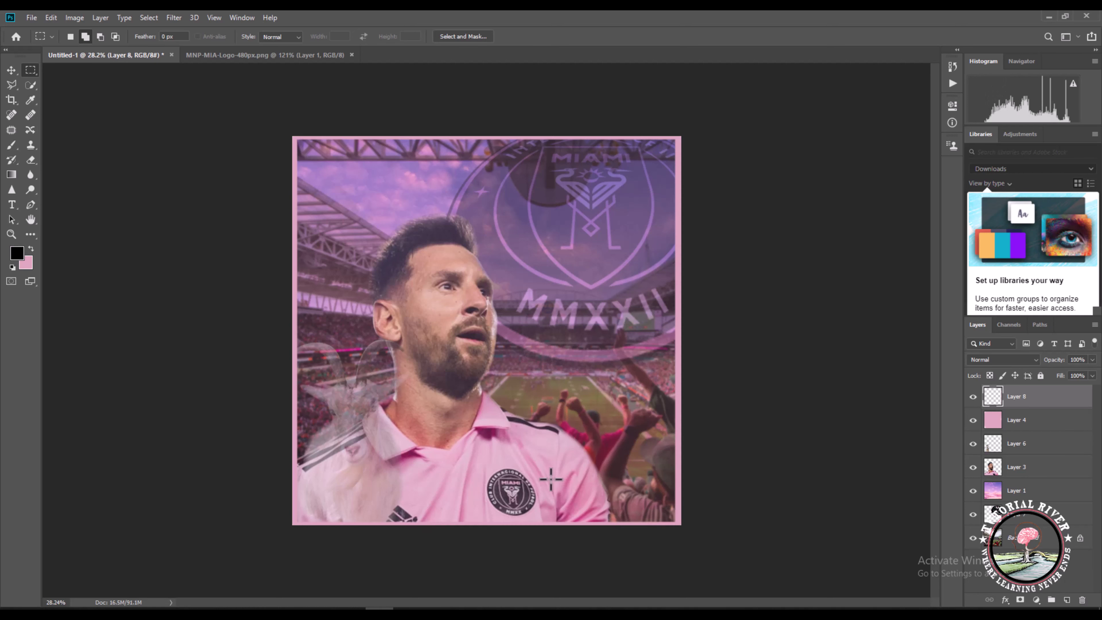
Add the text "welcome" over the crest in the a Auto Signature font
scroll(370, 393, down, 1)
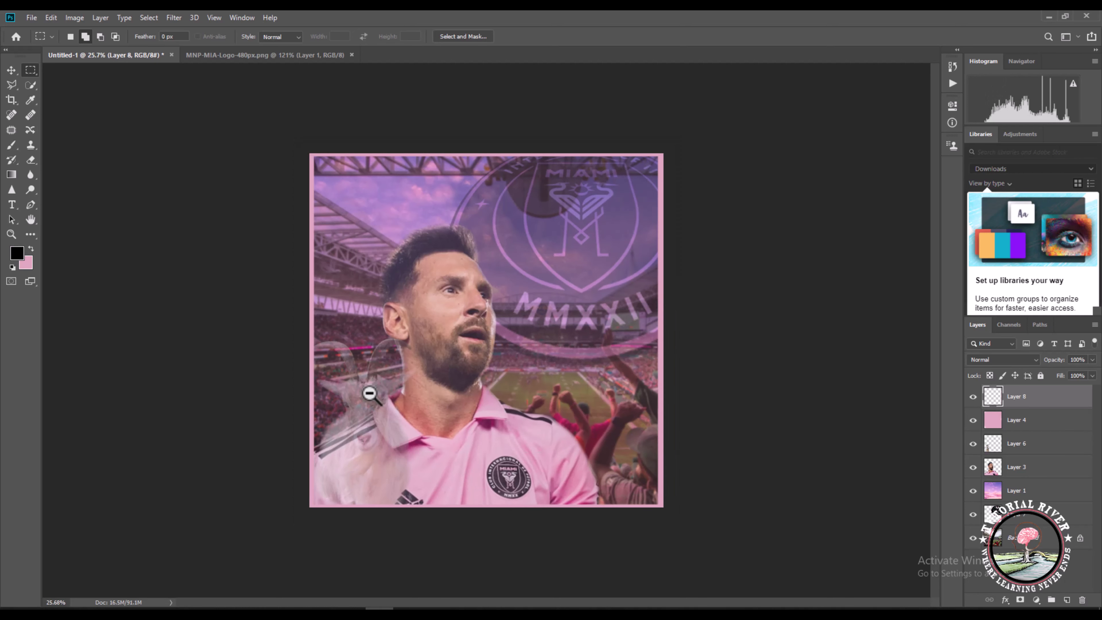
scroll(369, 393, up, 1)
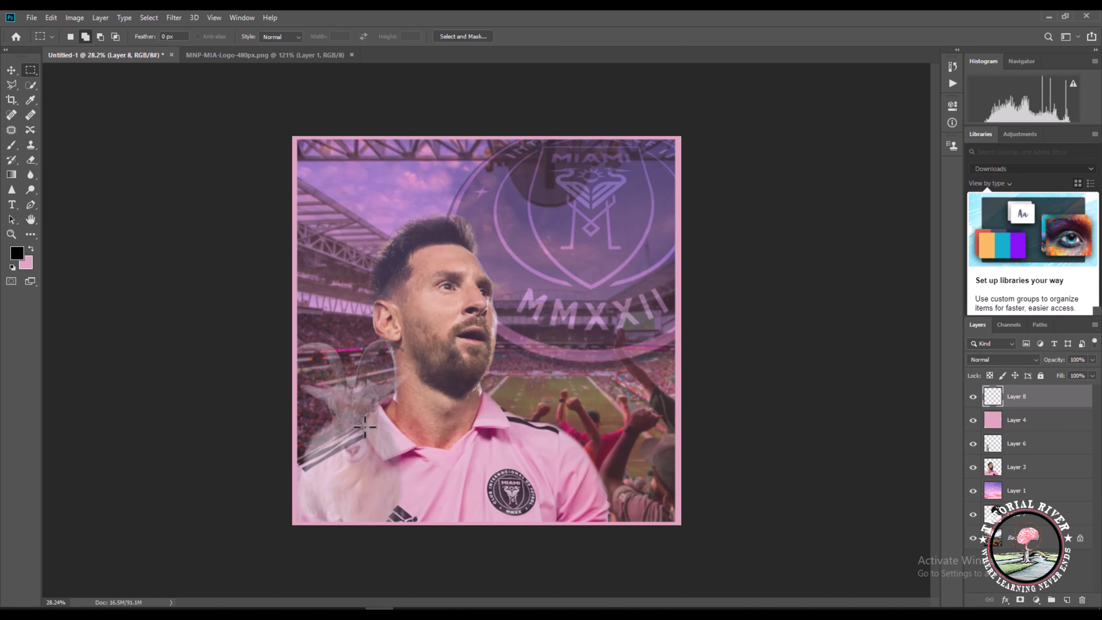
click(11, 204)
scroll(527, 384, up, 1)
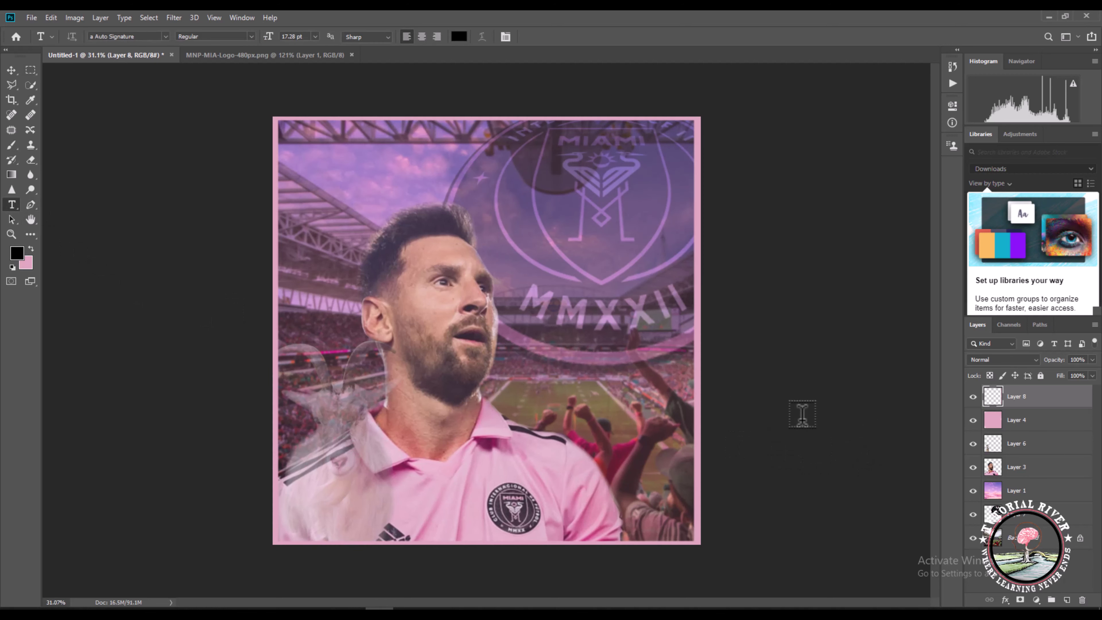
scroll(451, 212, up, 1)
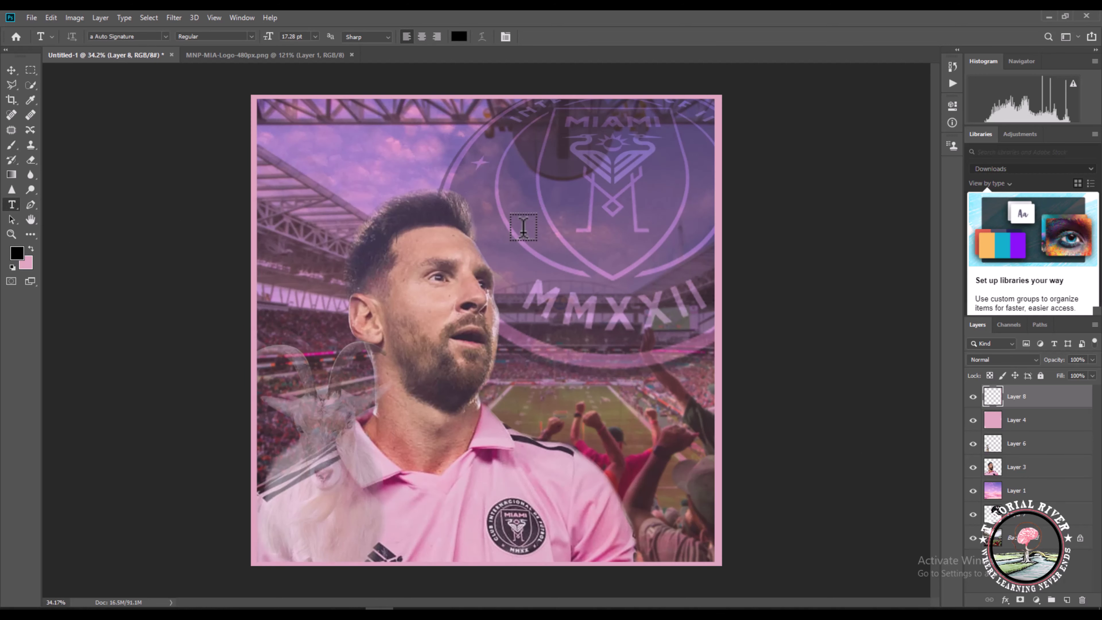
click(524, 226)
text(M)
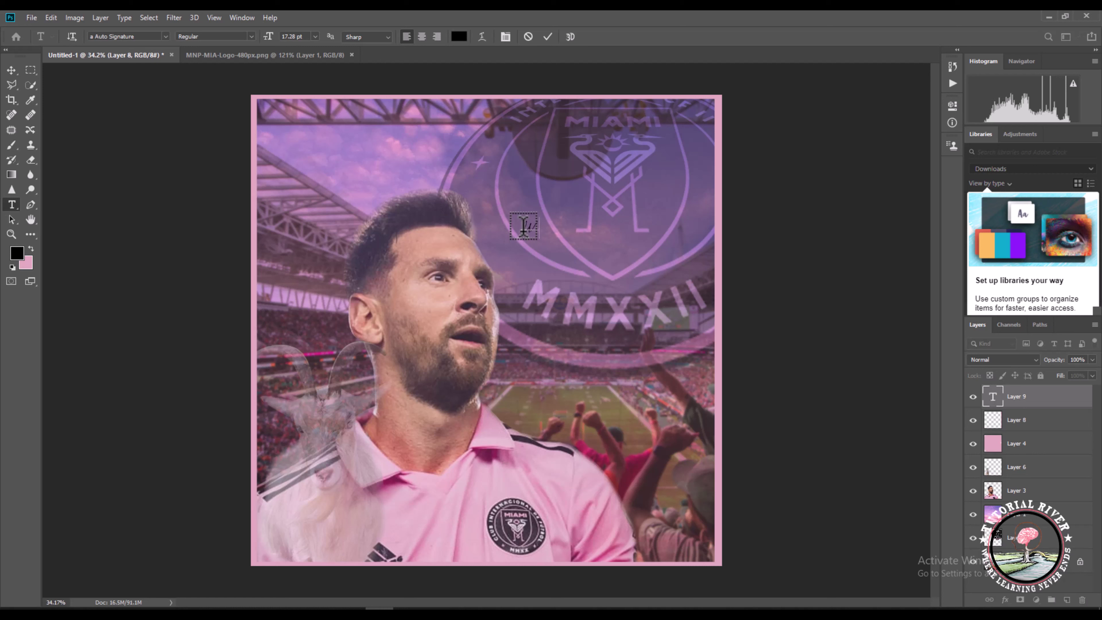
text(elcome)
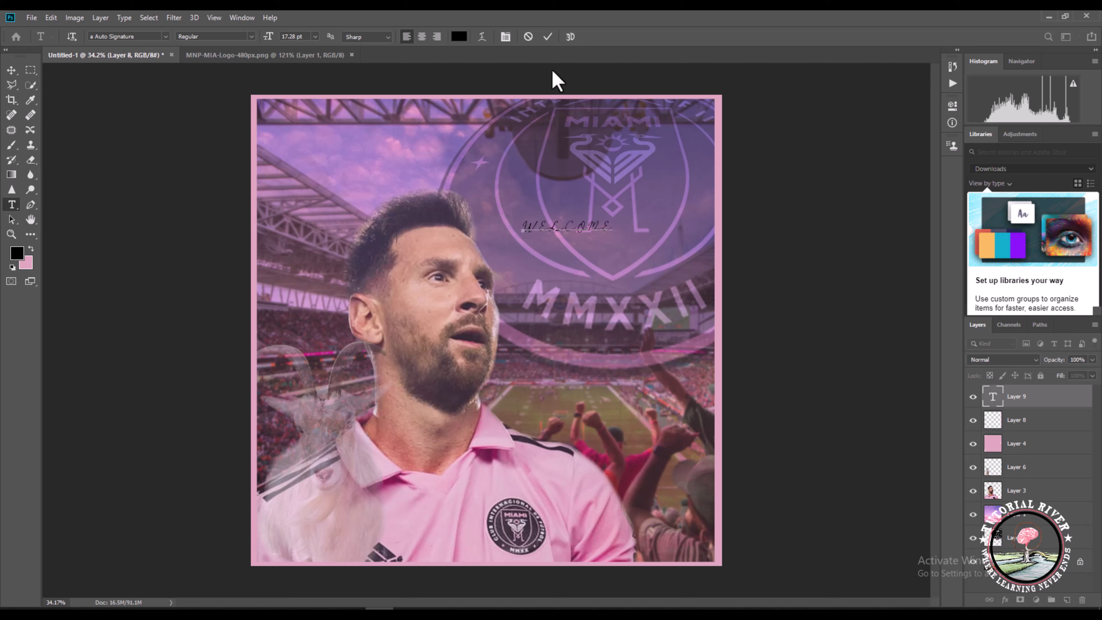
click(547, 37)
Enlarge the welcome text to about 34.82 pt and move it up across the crest, above Messi's head
key(ctrl+t)
drag(612, 237, 642, 252)
drag(593, 217, 575, 177)
click(550, 37)
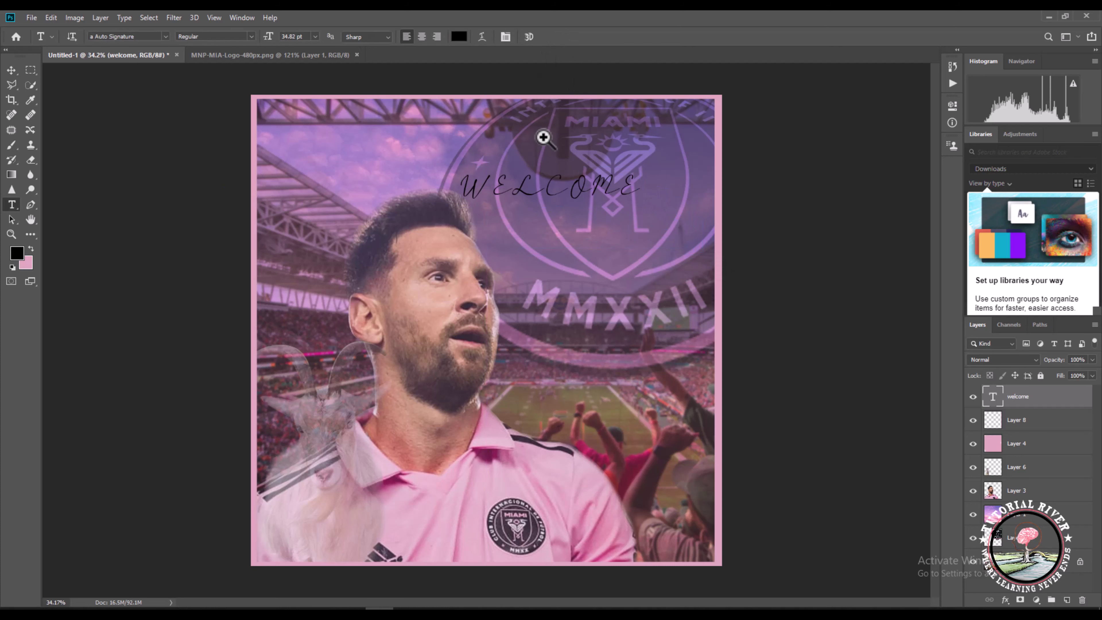
Recolor the welcome text to pure white
scroll(544, 135, up, 1)
drag(452, 174, 668, 178)
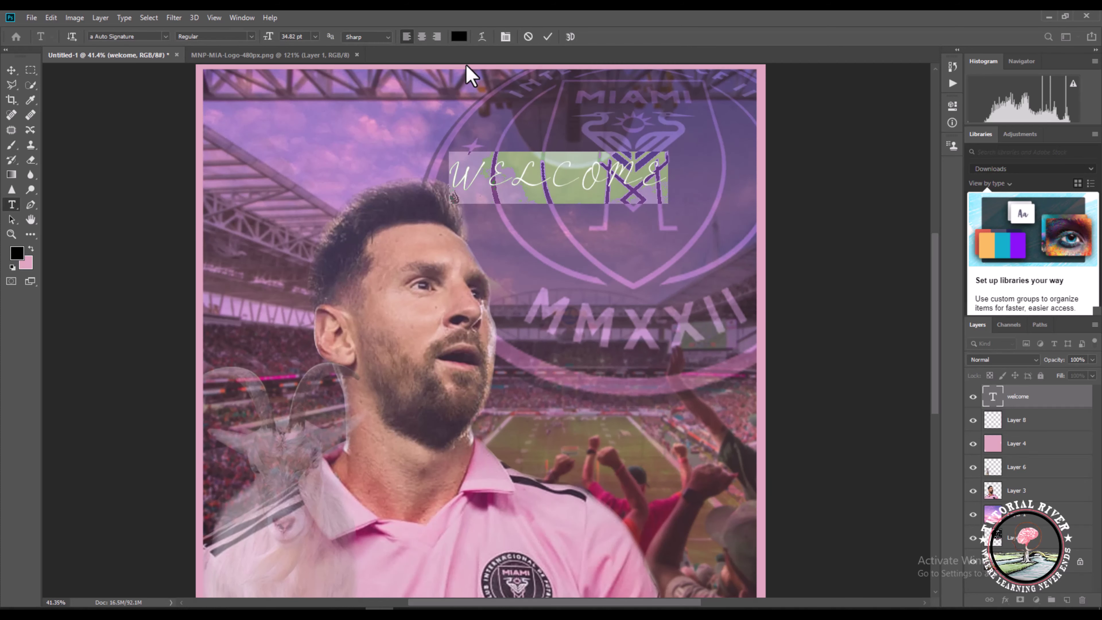
click(506, 36)
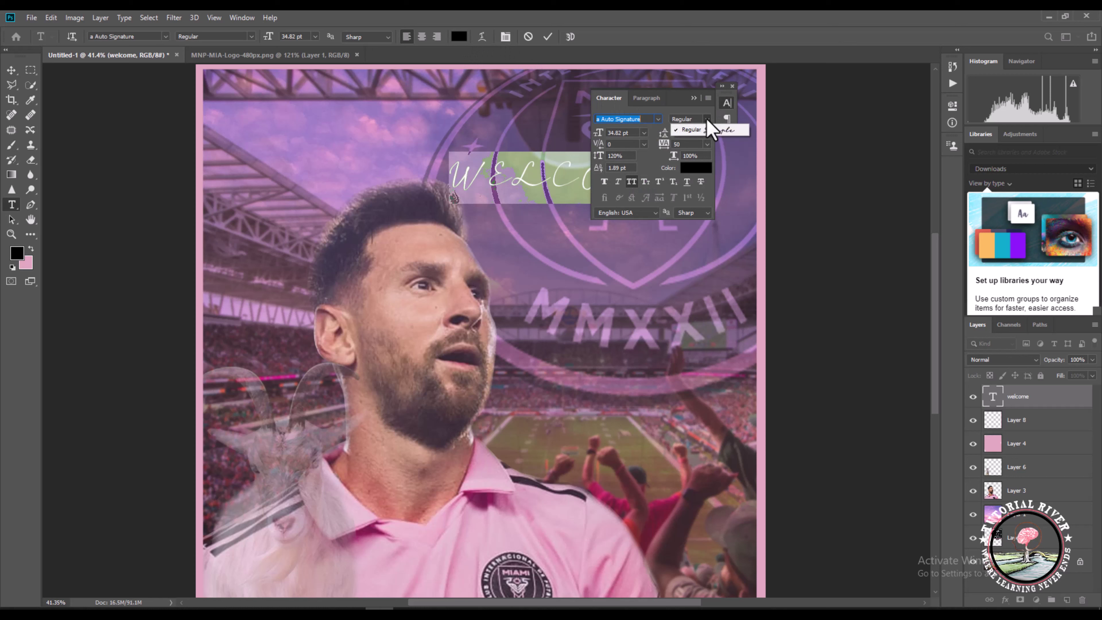
click(459, 37)
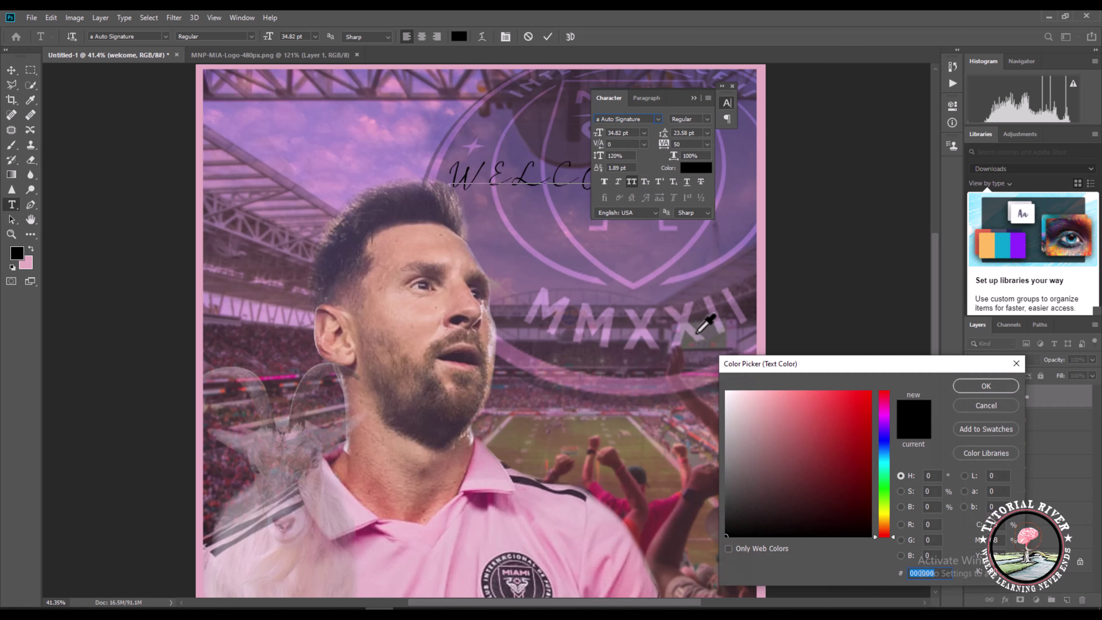
drag(733, 403, 726, 391)
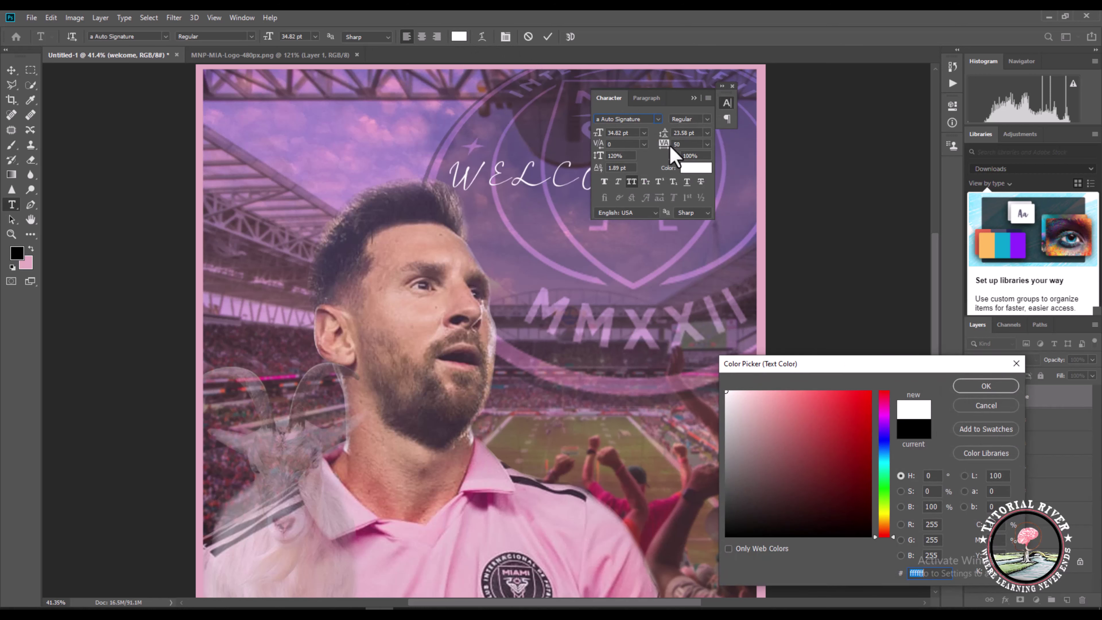
click(980, 385)
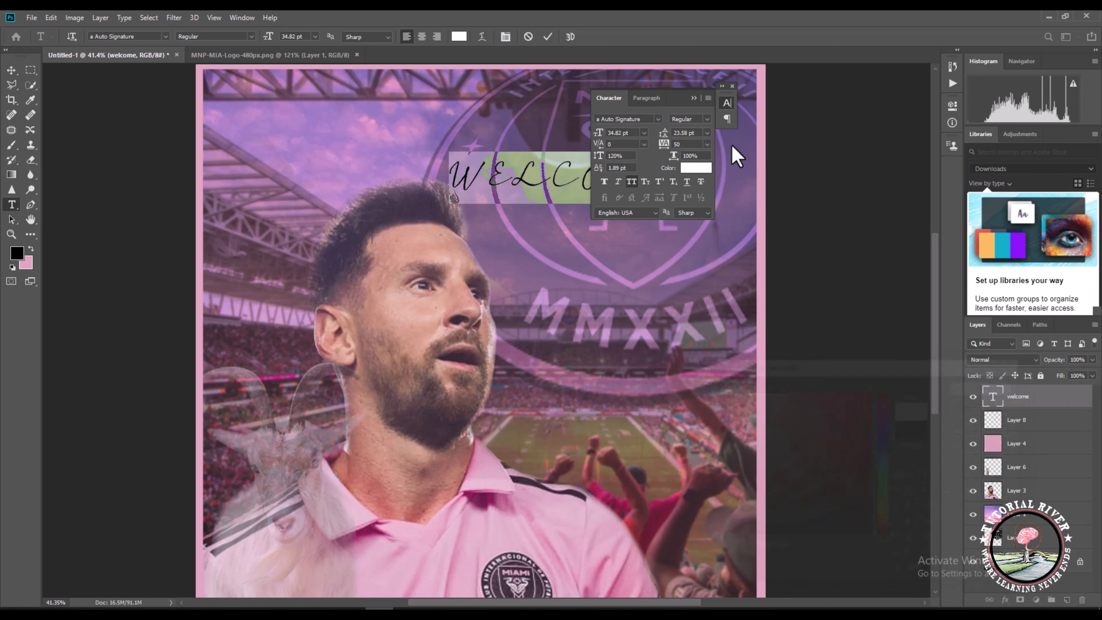
Change the welcome text's font to a Agreement Signature in the Regular style
click(706, 119)
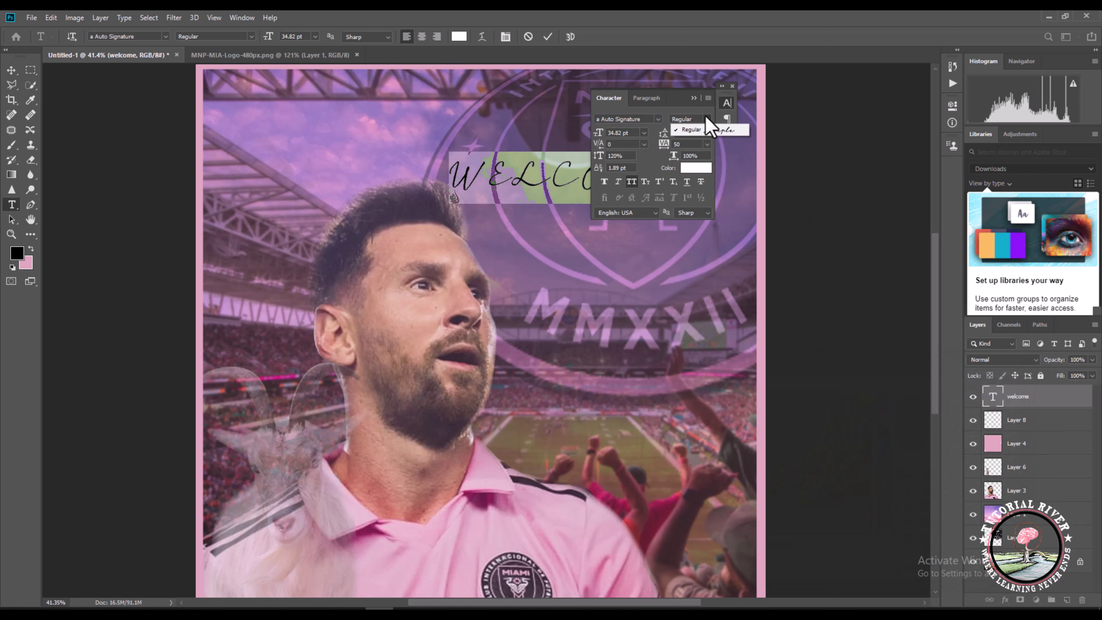
click(658, 122)
click(657, 119)
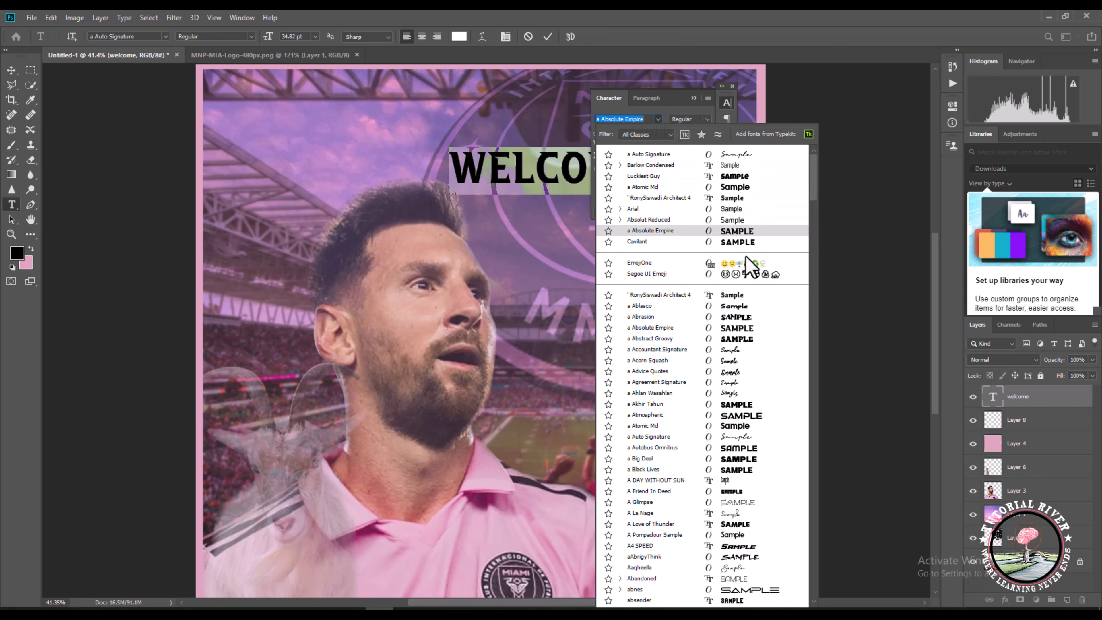
scroll(745, 258, down, 3)
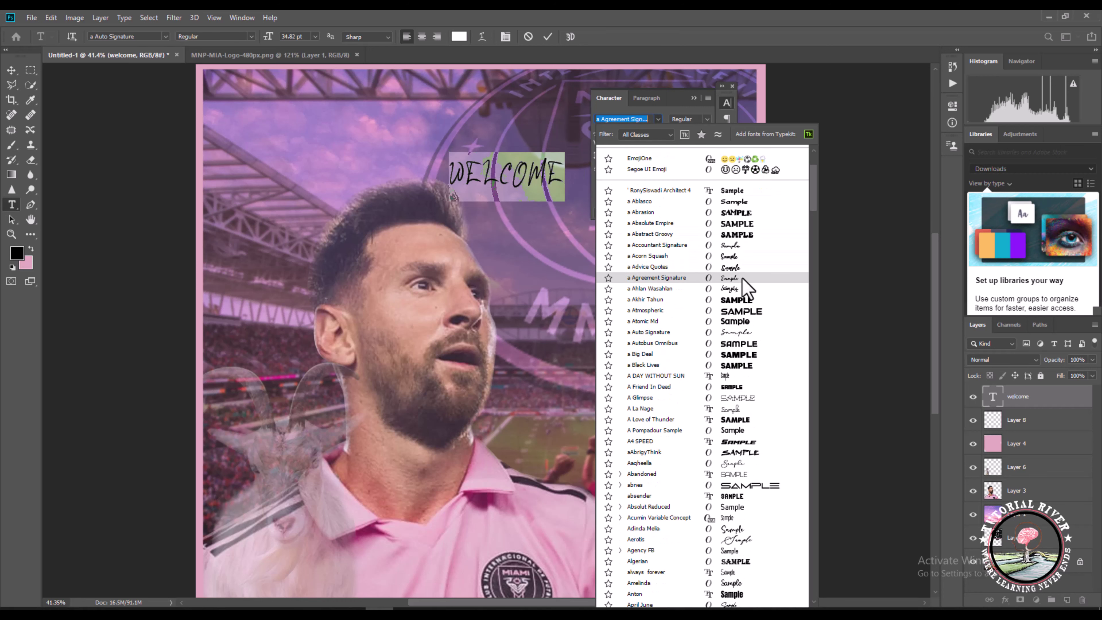
click(742, 278)
click(707, 119)
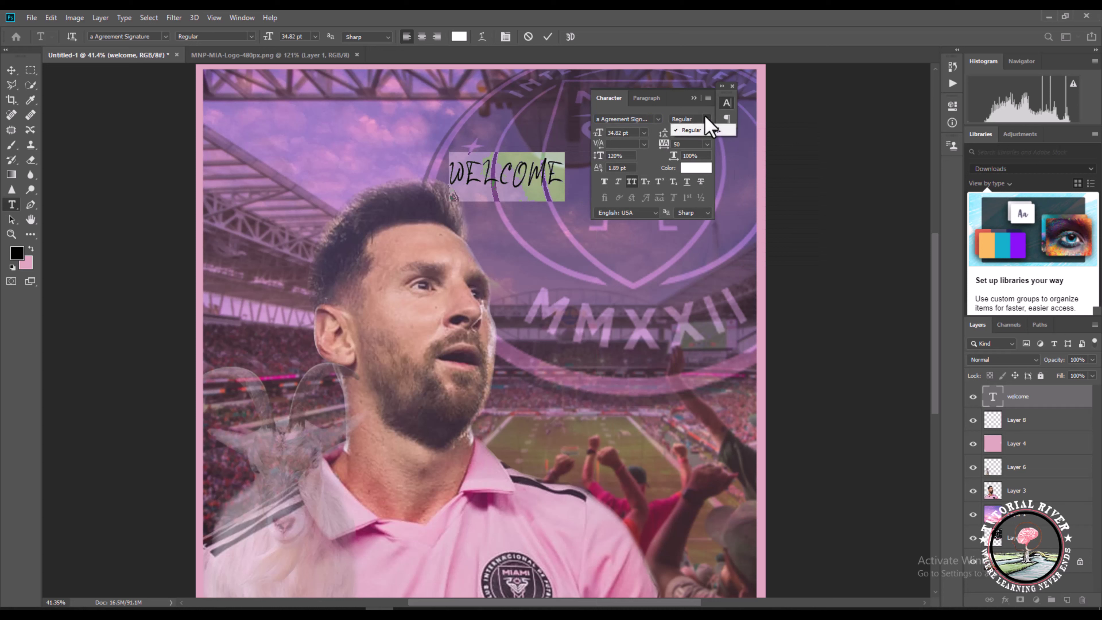
click(732, 87)
click(548, 36)
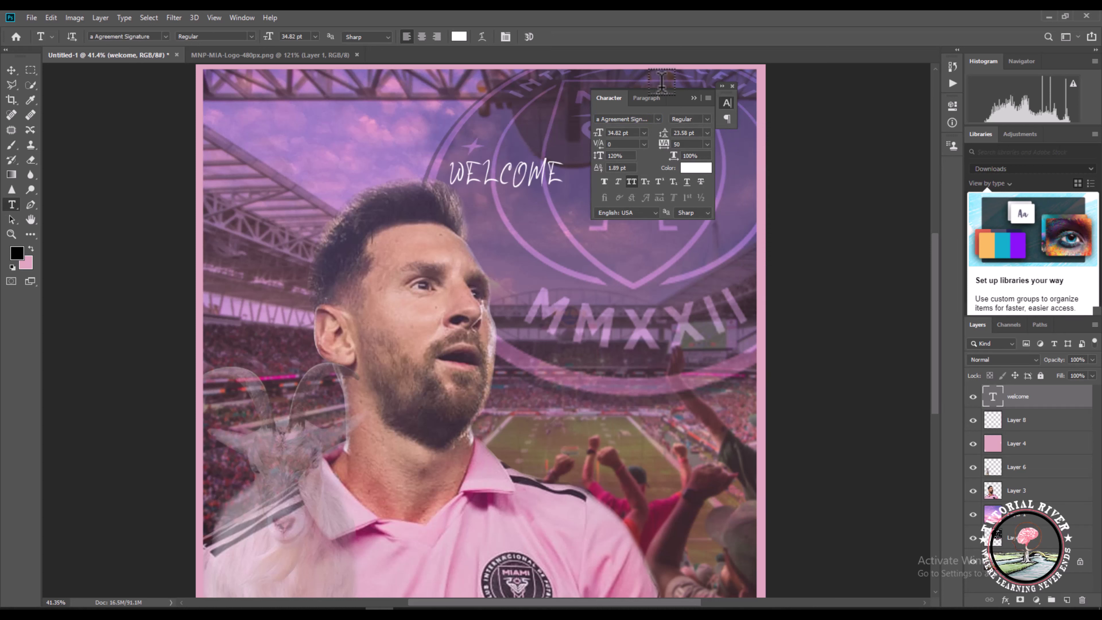
click(693, 99)
Enlarge the welcome text to about 66.37 pt and place it in the poster's upper-left corner, just inside the pink border
key(ctrl+t)
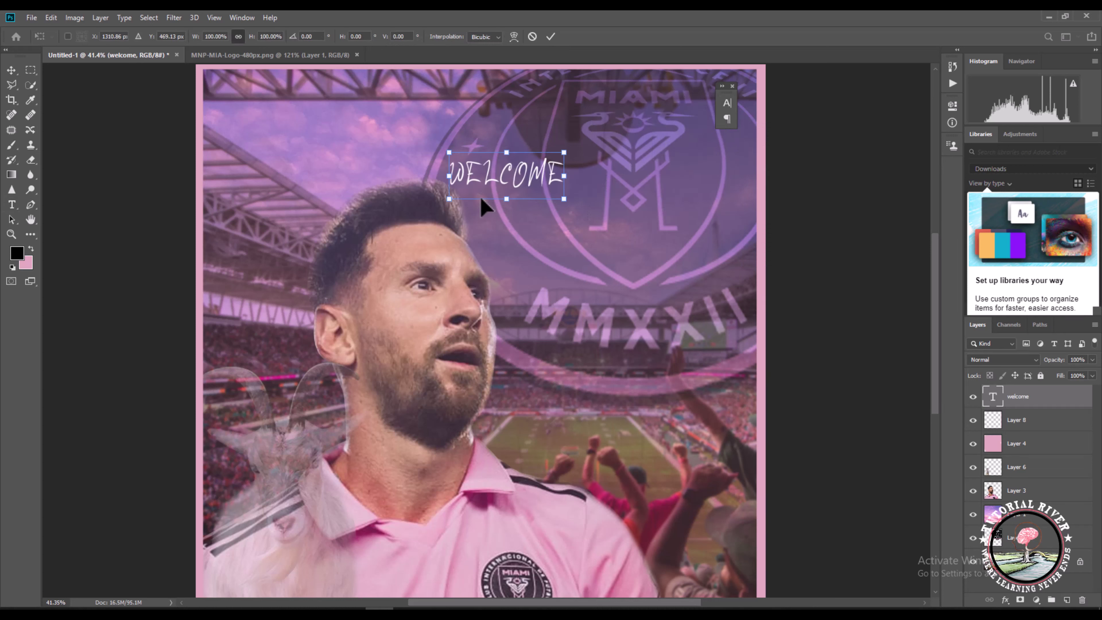
scroll(523, 203, down, 2)
drag(538, 236, 425, 194)
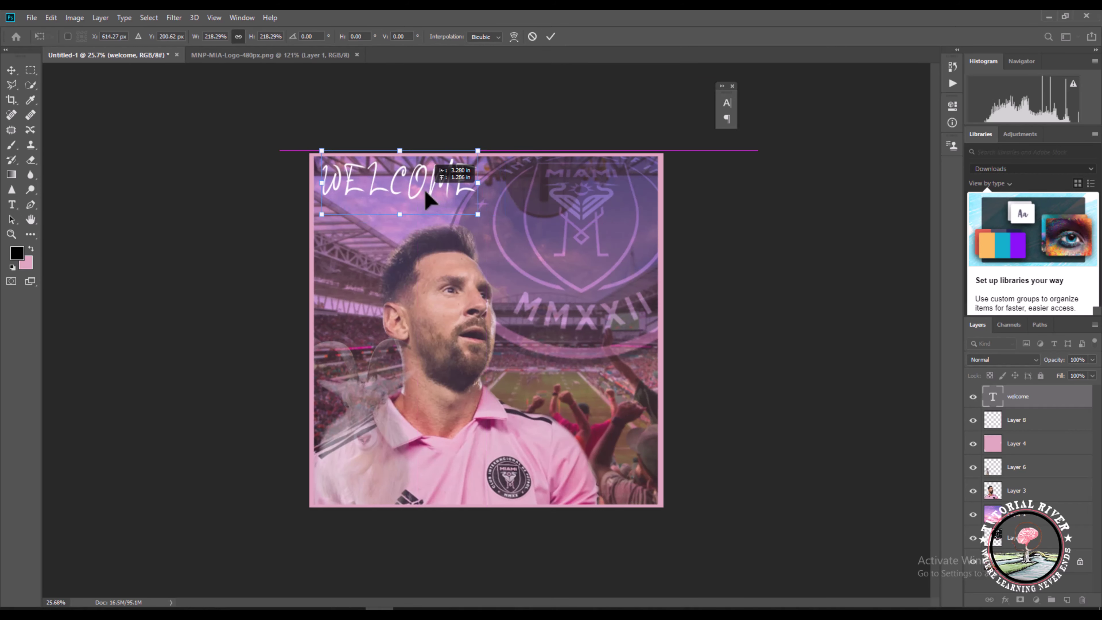
click(550, 37)
scroll(403, 212, up, 1)
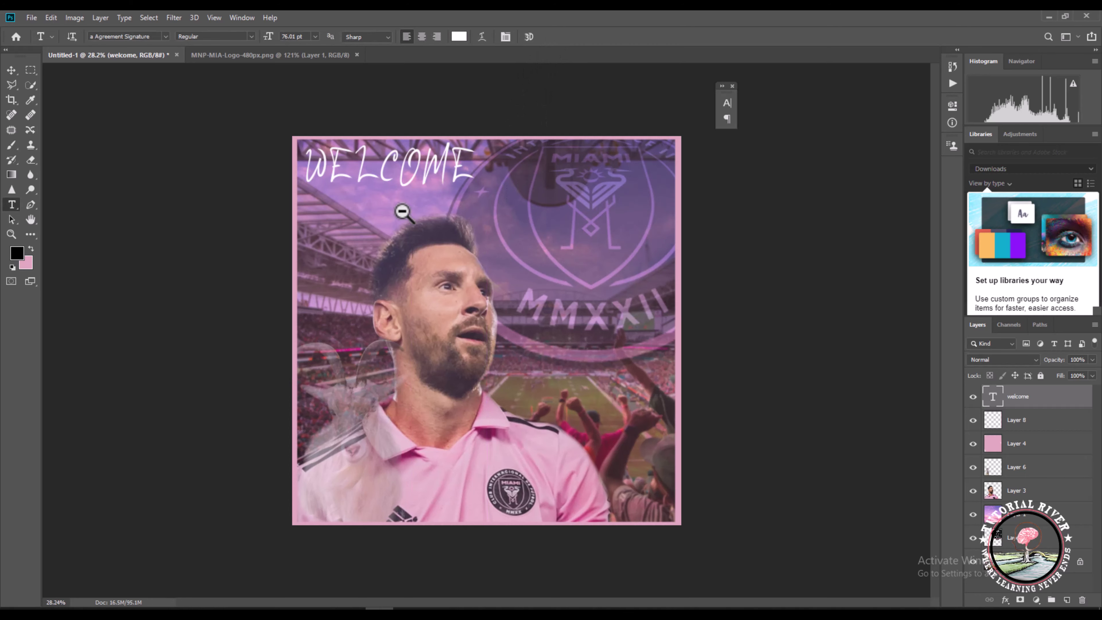
key(ctrl+t)
drag(476, 206, 421, 181)
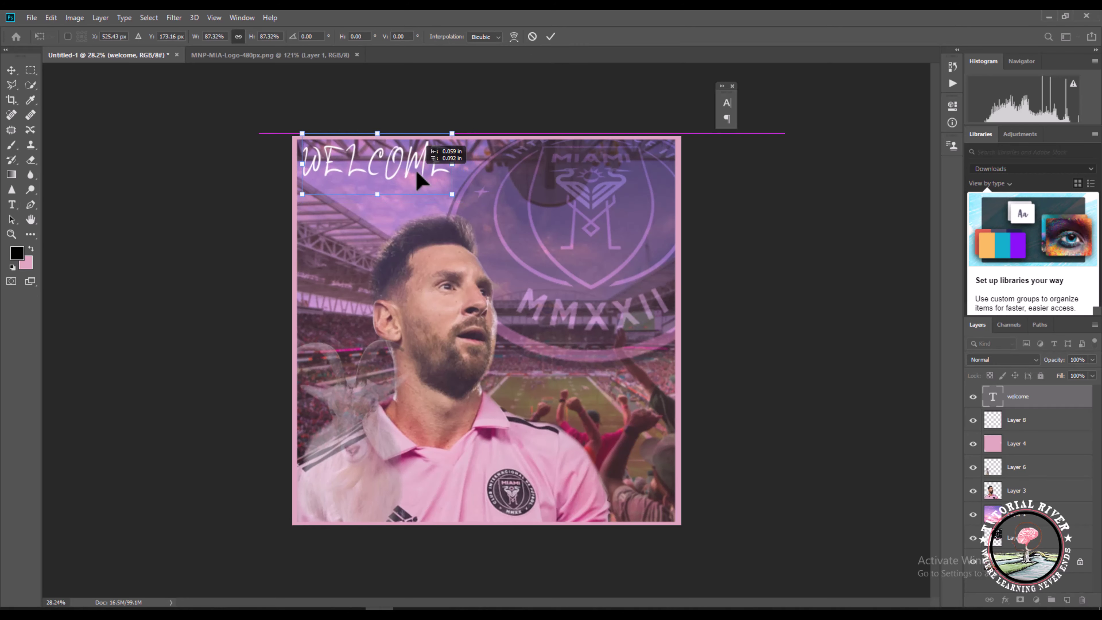
click(551, 36)
click(304, 158)
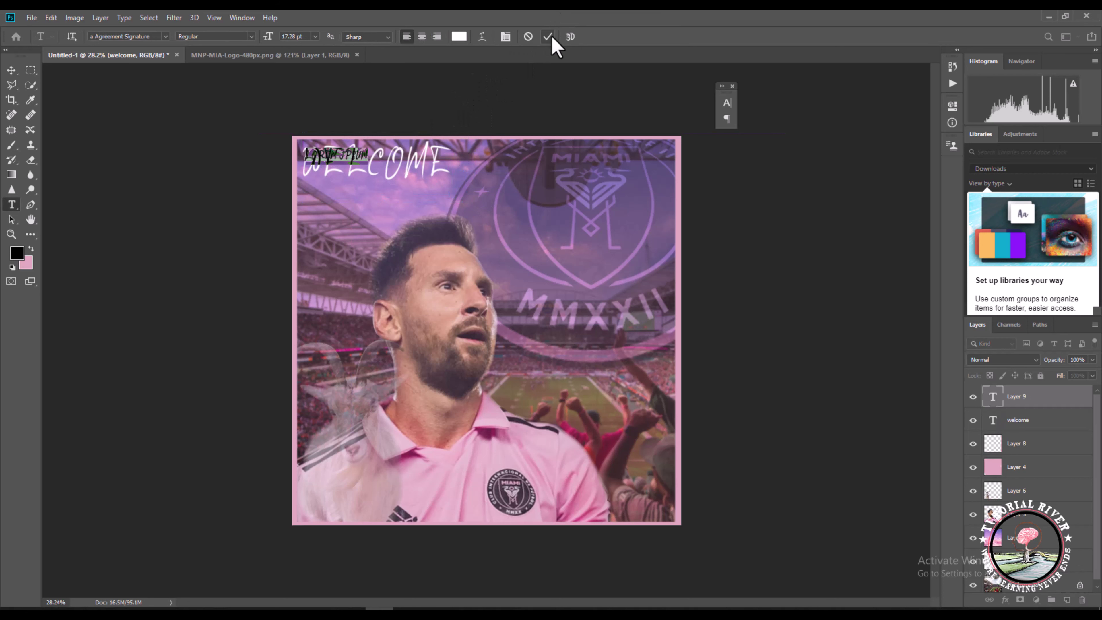
click(551, 37)
key(ctrl+z)
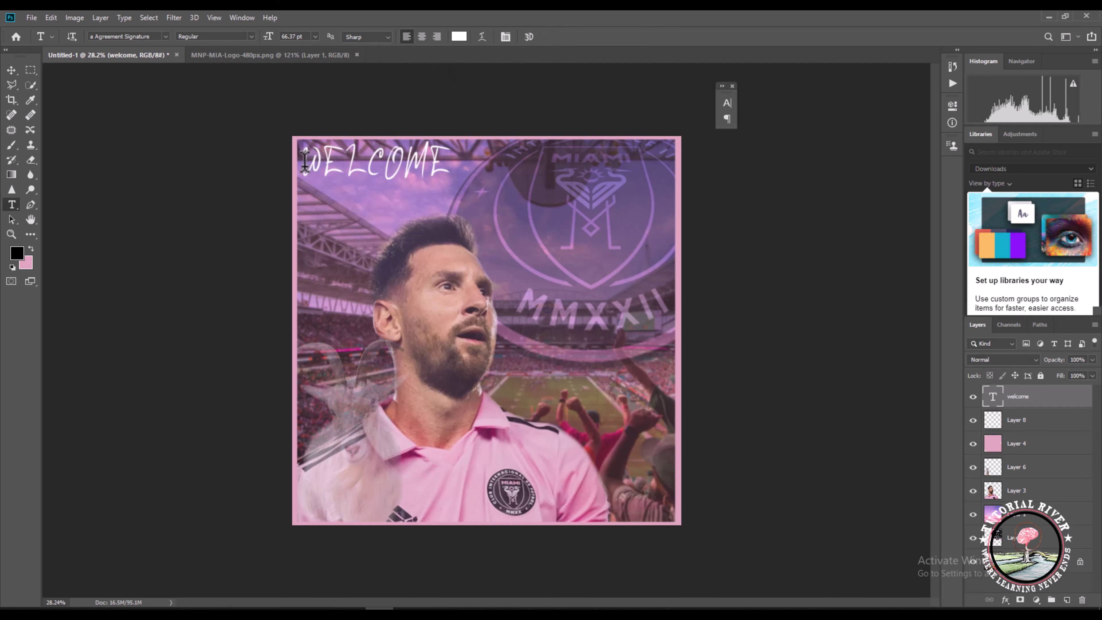
Set the welcome text's vertical scale to 100% and lower its layer opacity to about 46%
double_click(304, 162)
click(506, 37)
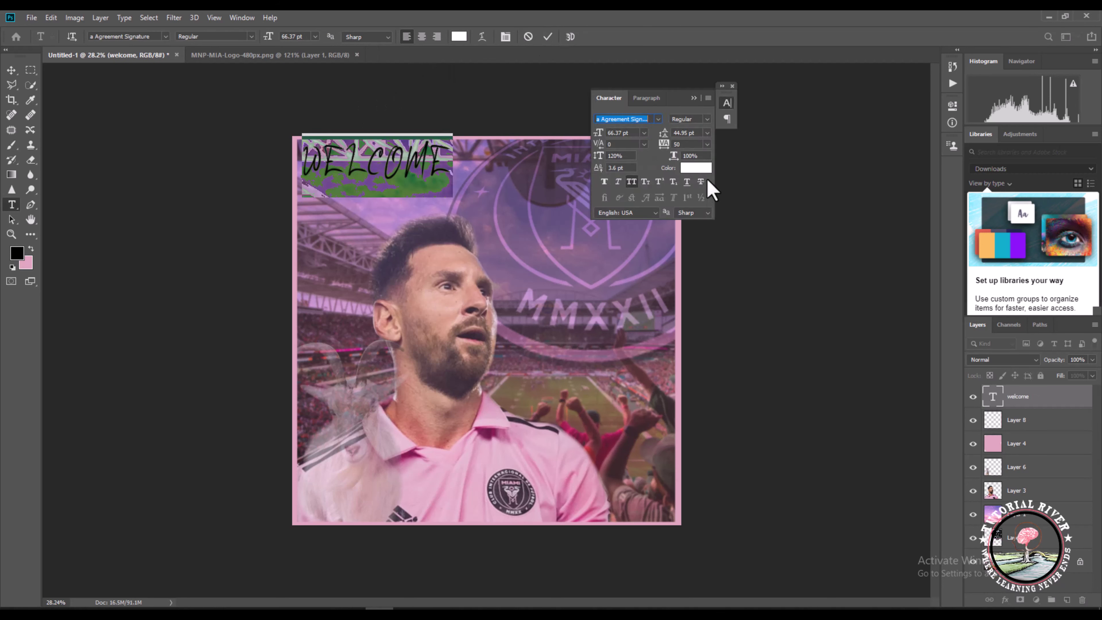
click(632, 156)
text(100)
key(Return)
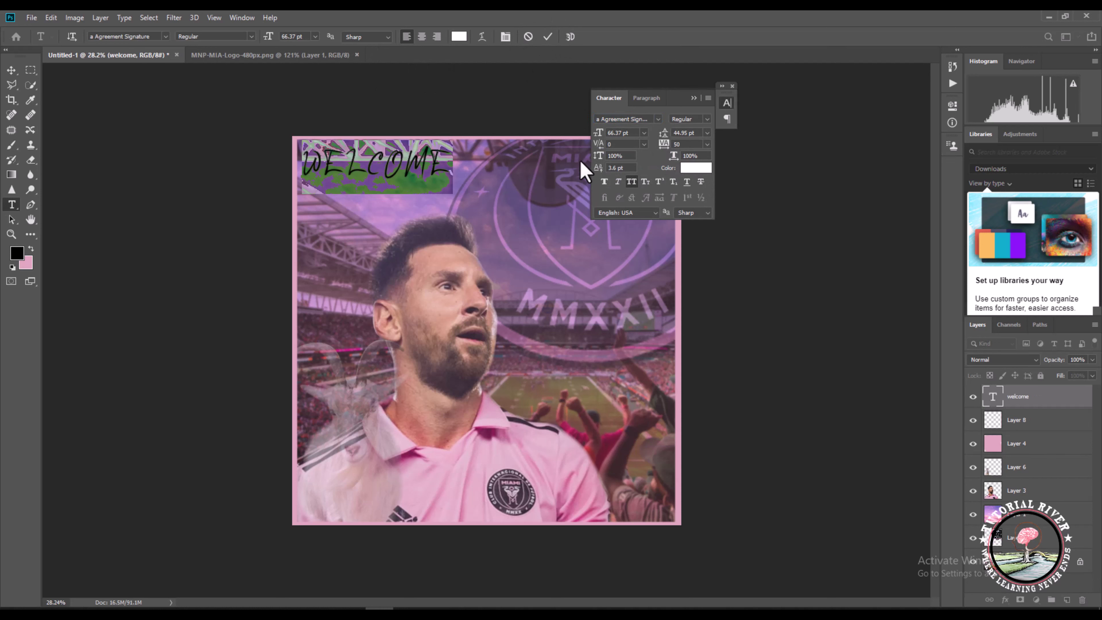
click(695, 98)
click(548, 36)
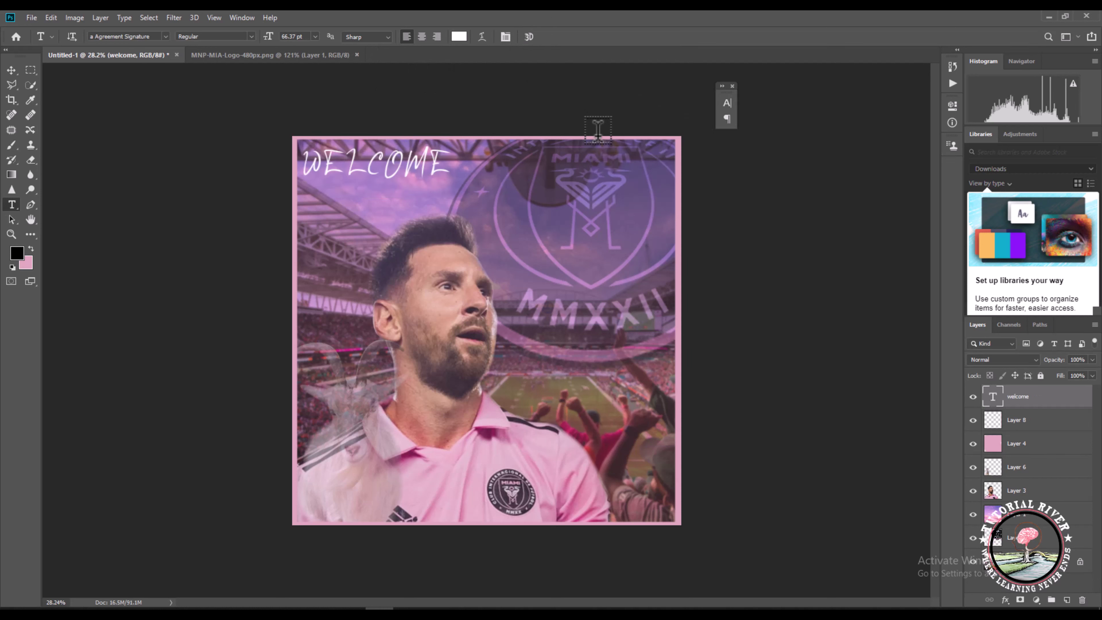
click(732, 87)
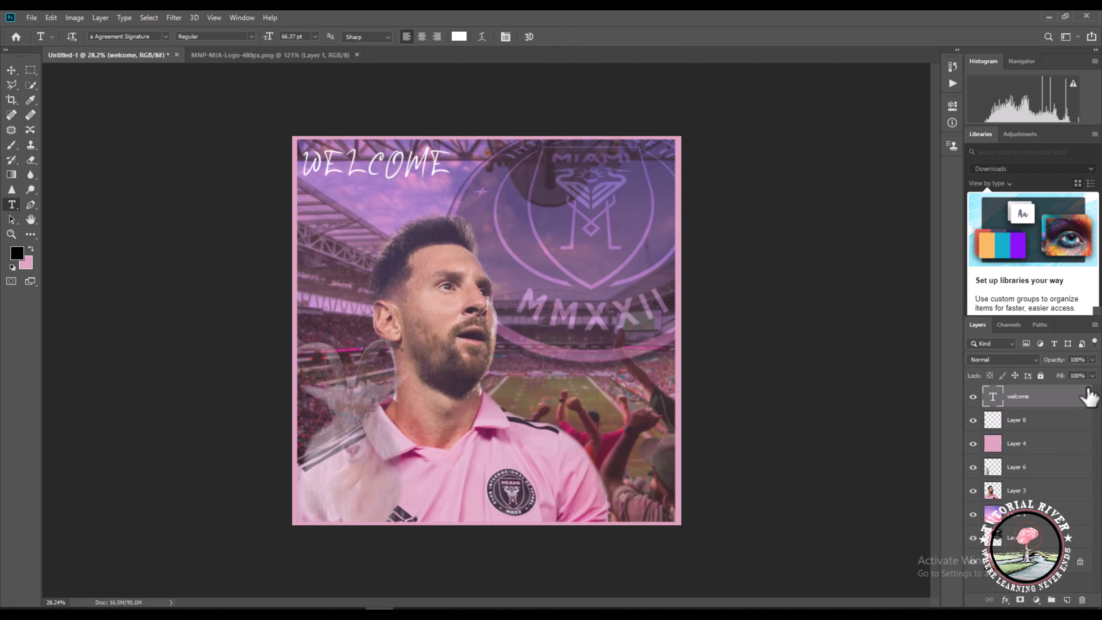
click(1092, 360)
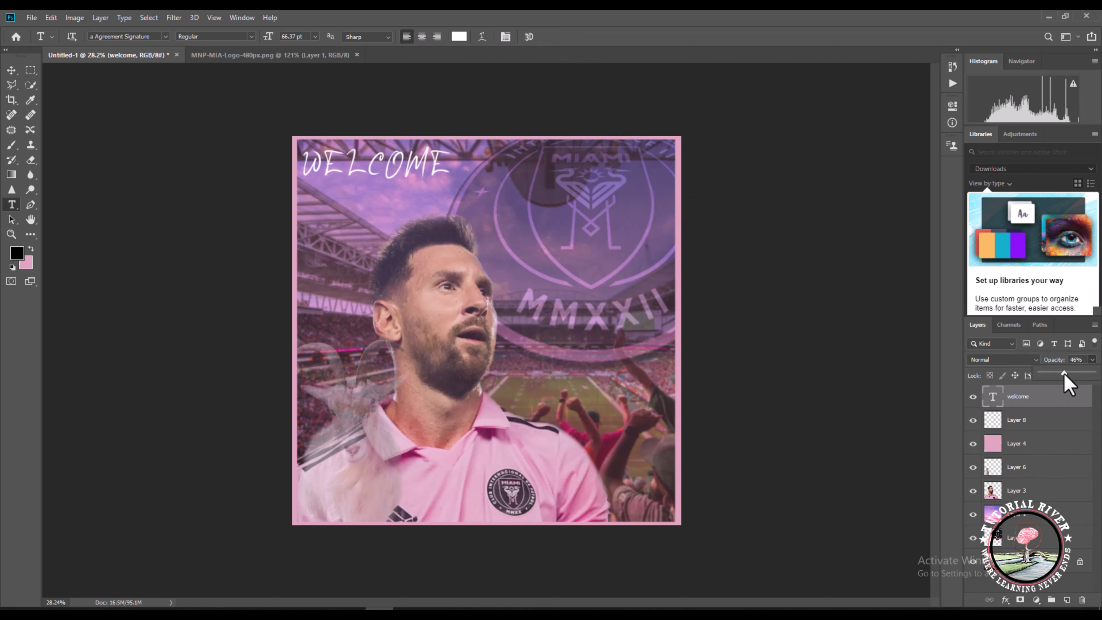
Add the text "king messi" over the crest on a new text layer directly above Layer 8
click(1050, 419)
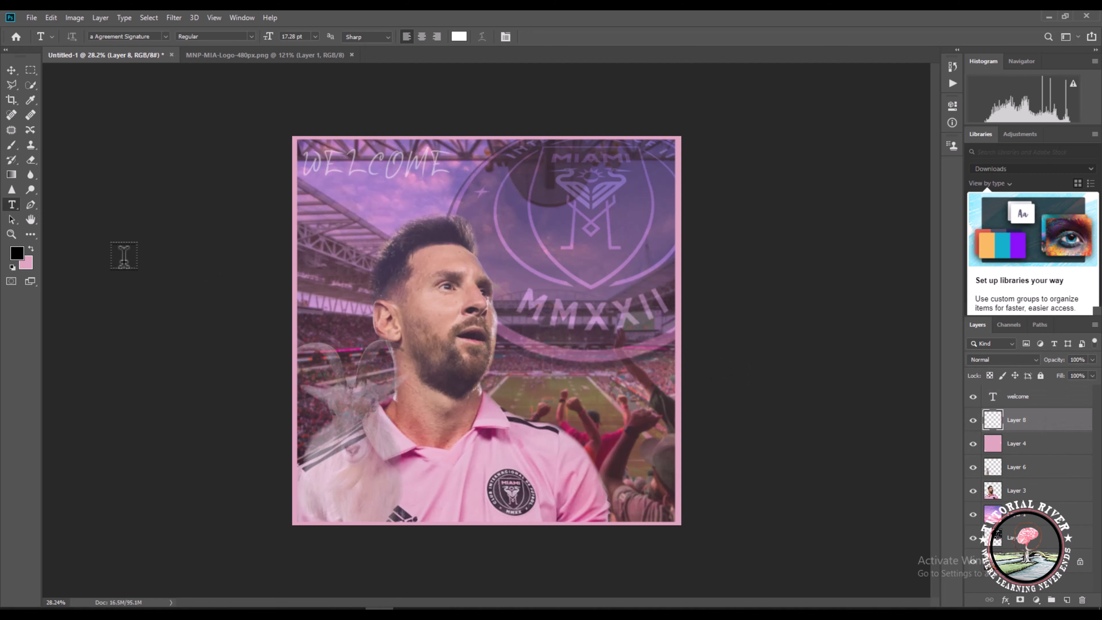
scroll(486, 242, up, 1)
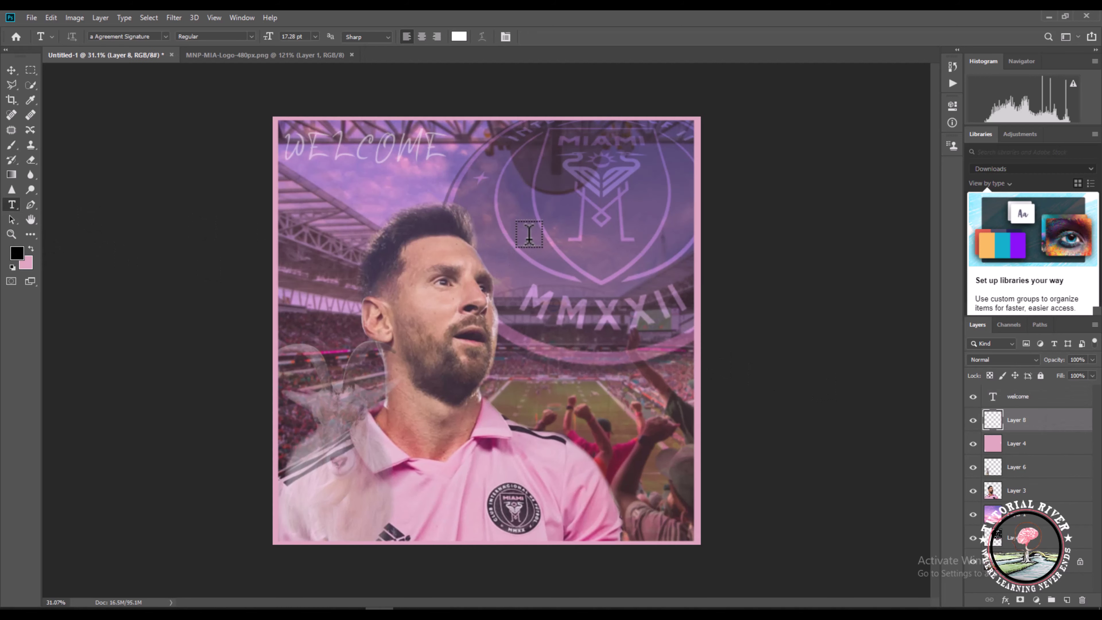
click(528, 234)
key(BackSpace)
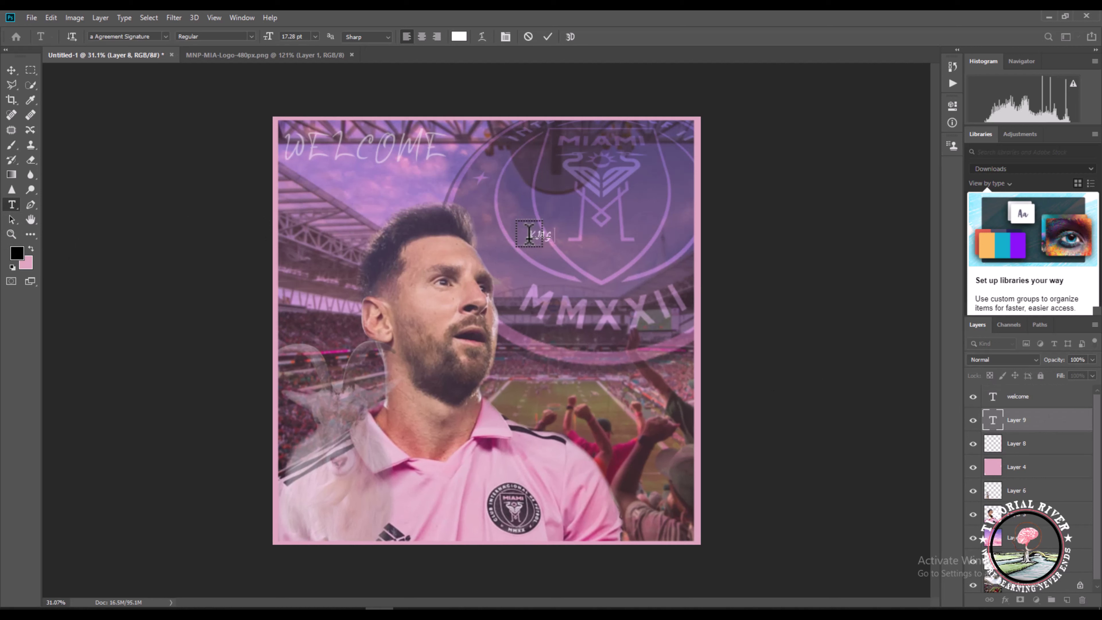
click(546, 35)
Enlarge the king messi text to about 52.51 pt and move it up across the crest, beside Messi's hair
key(ctrl+t)
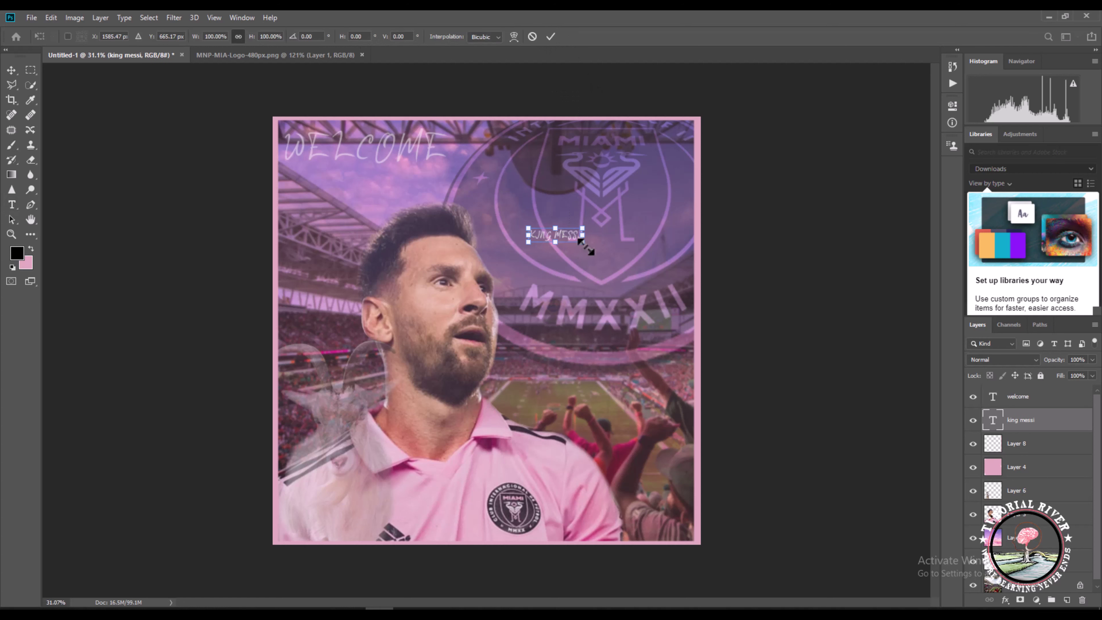
drag(584, 243, 694, 273)
drag(625, 250, 584, 201)
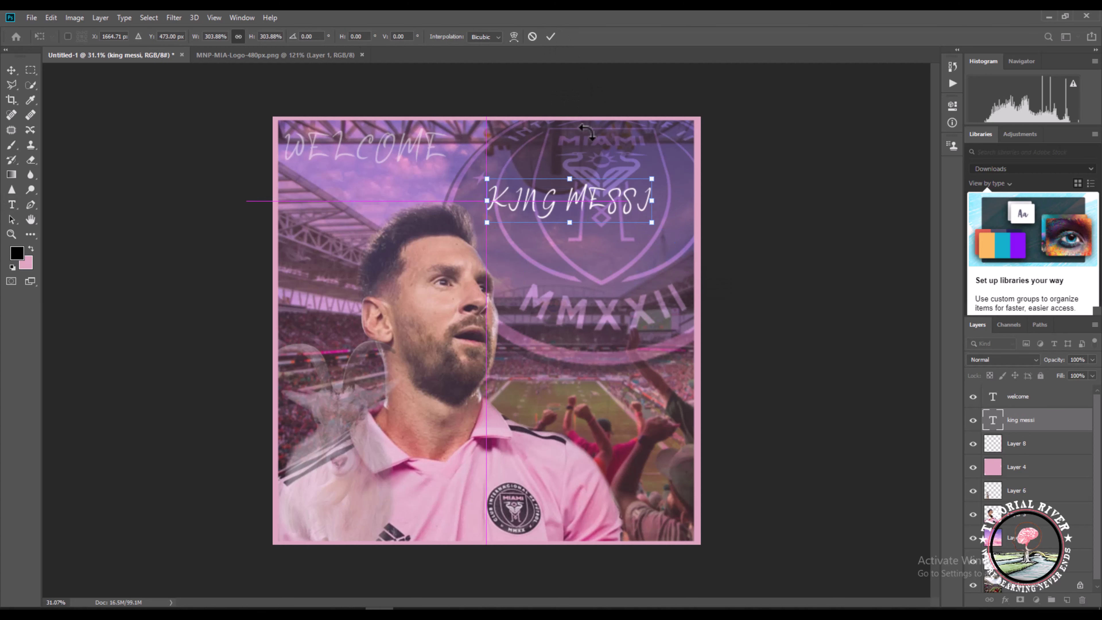
click(550, 36)
Break the king messi text into two lines, with "messi" below "king"
key(t)
click(568, 201)
key(Return)
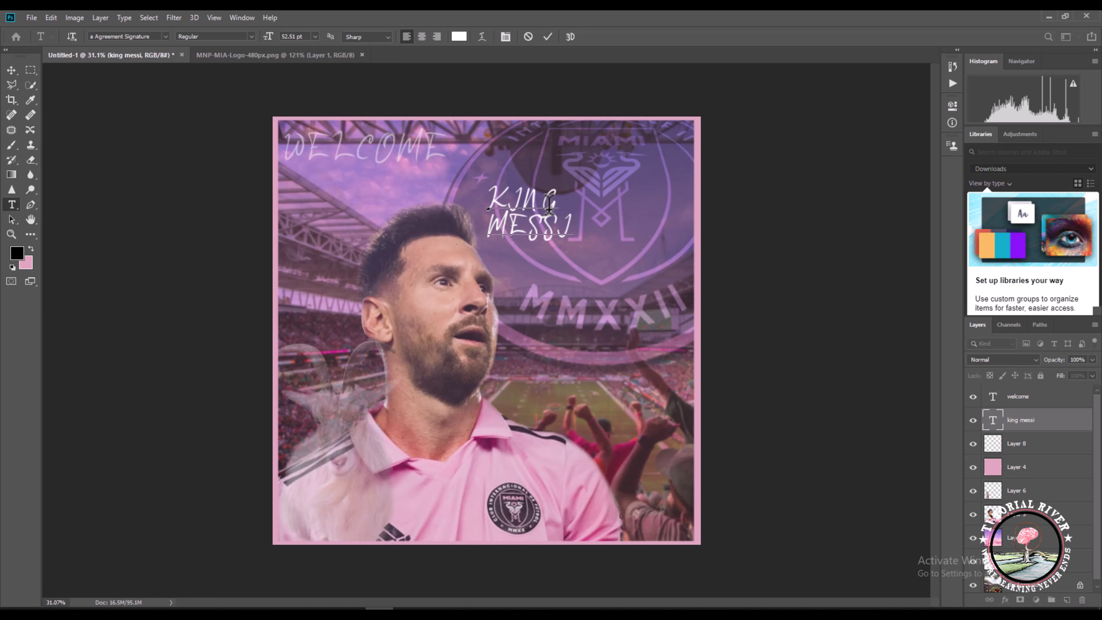